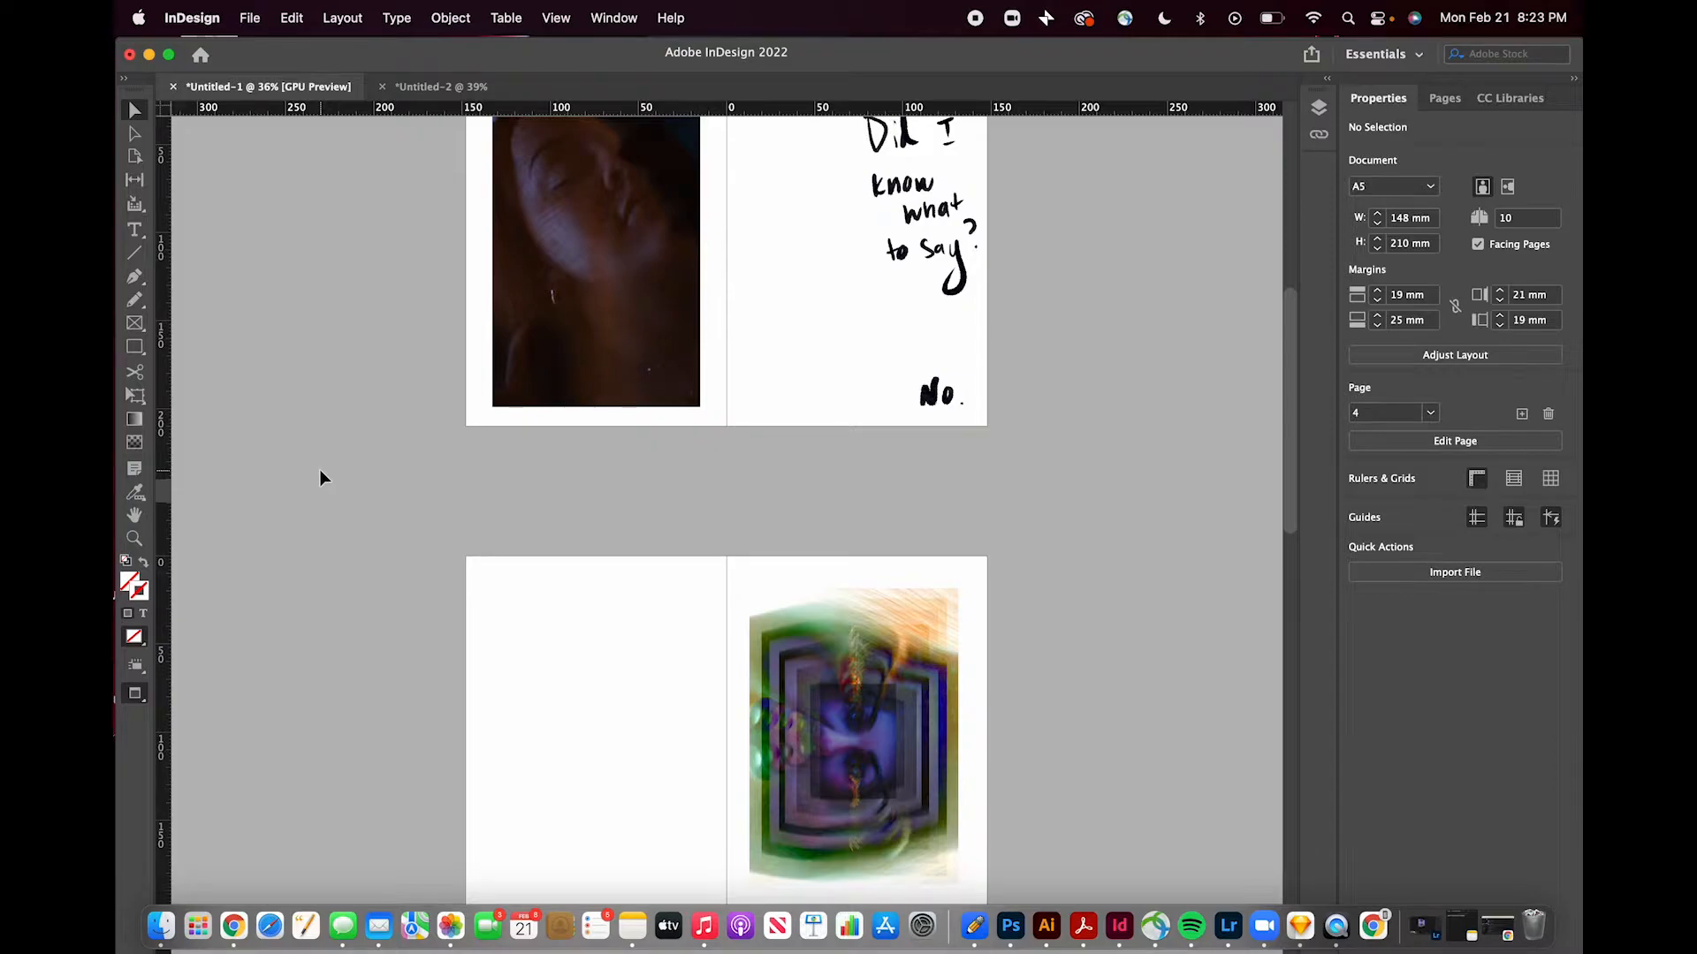
pyautogui.scroll(1, 320, 469)
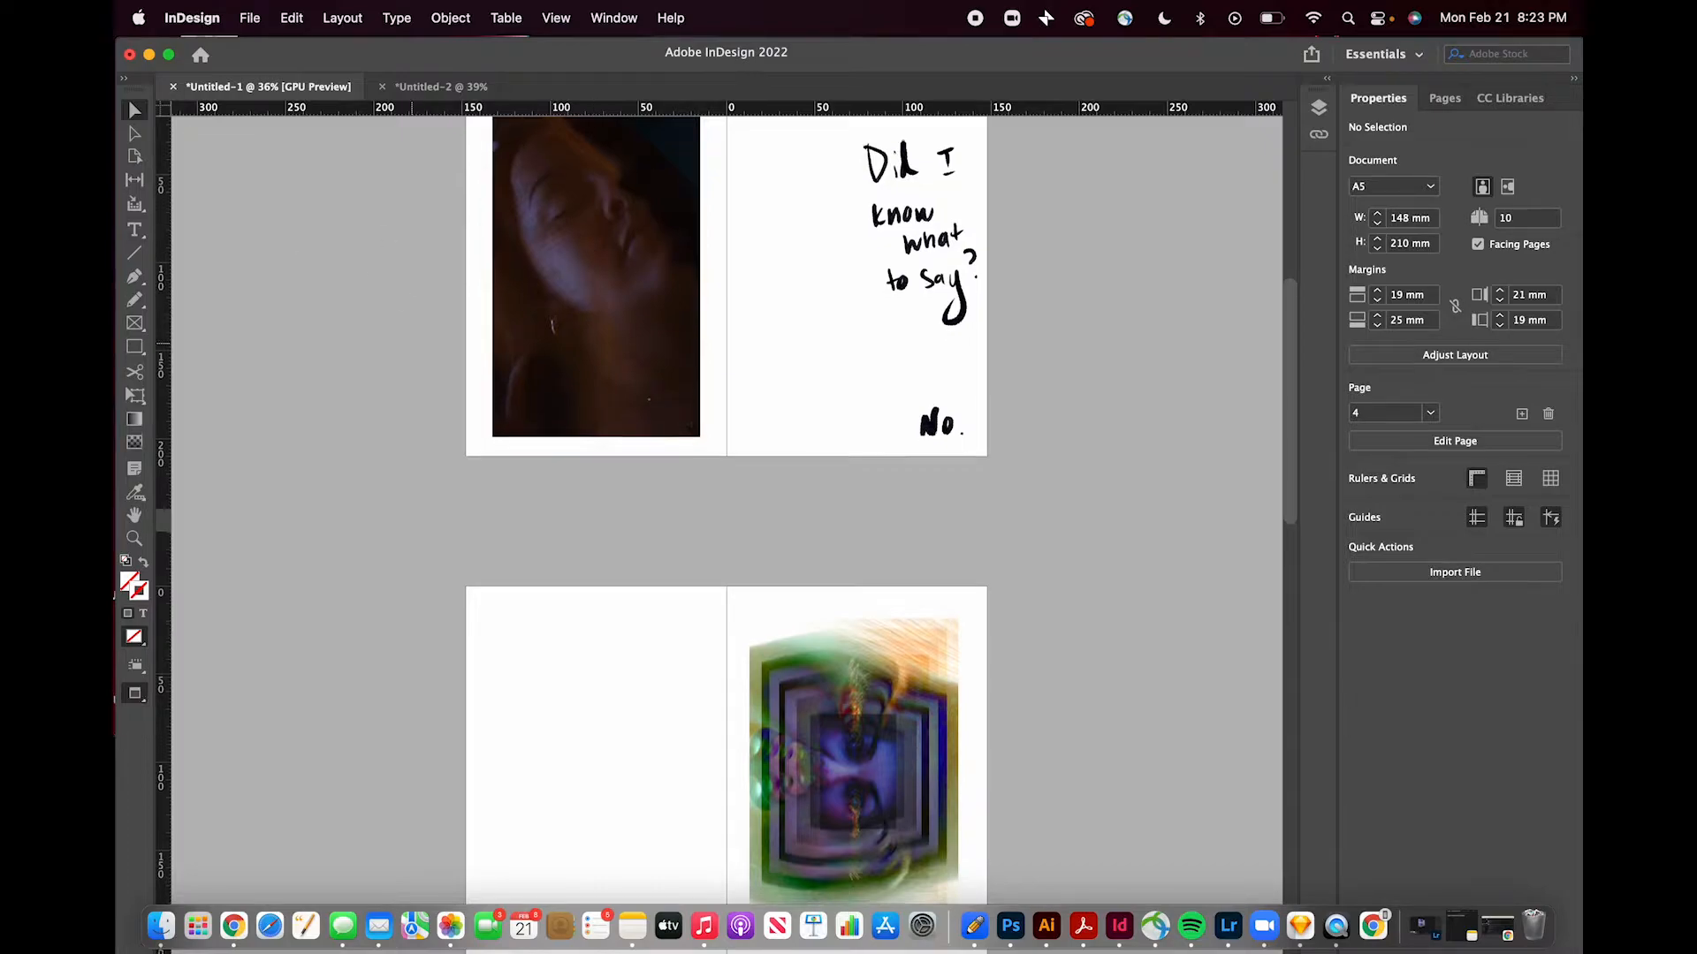
pyautogui.scroll(-9, 412, 346)
pyautogui.scroll(11, 412, 349)
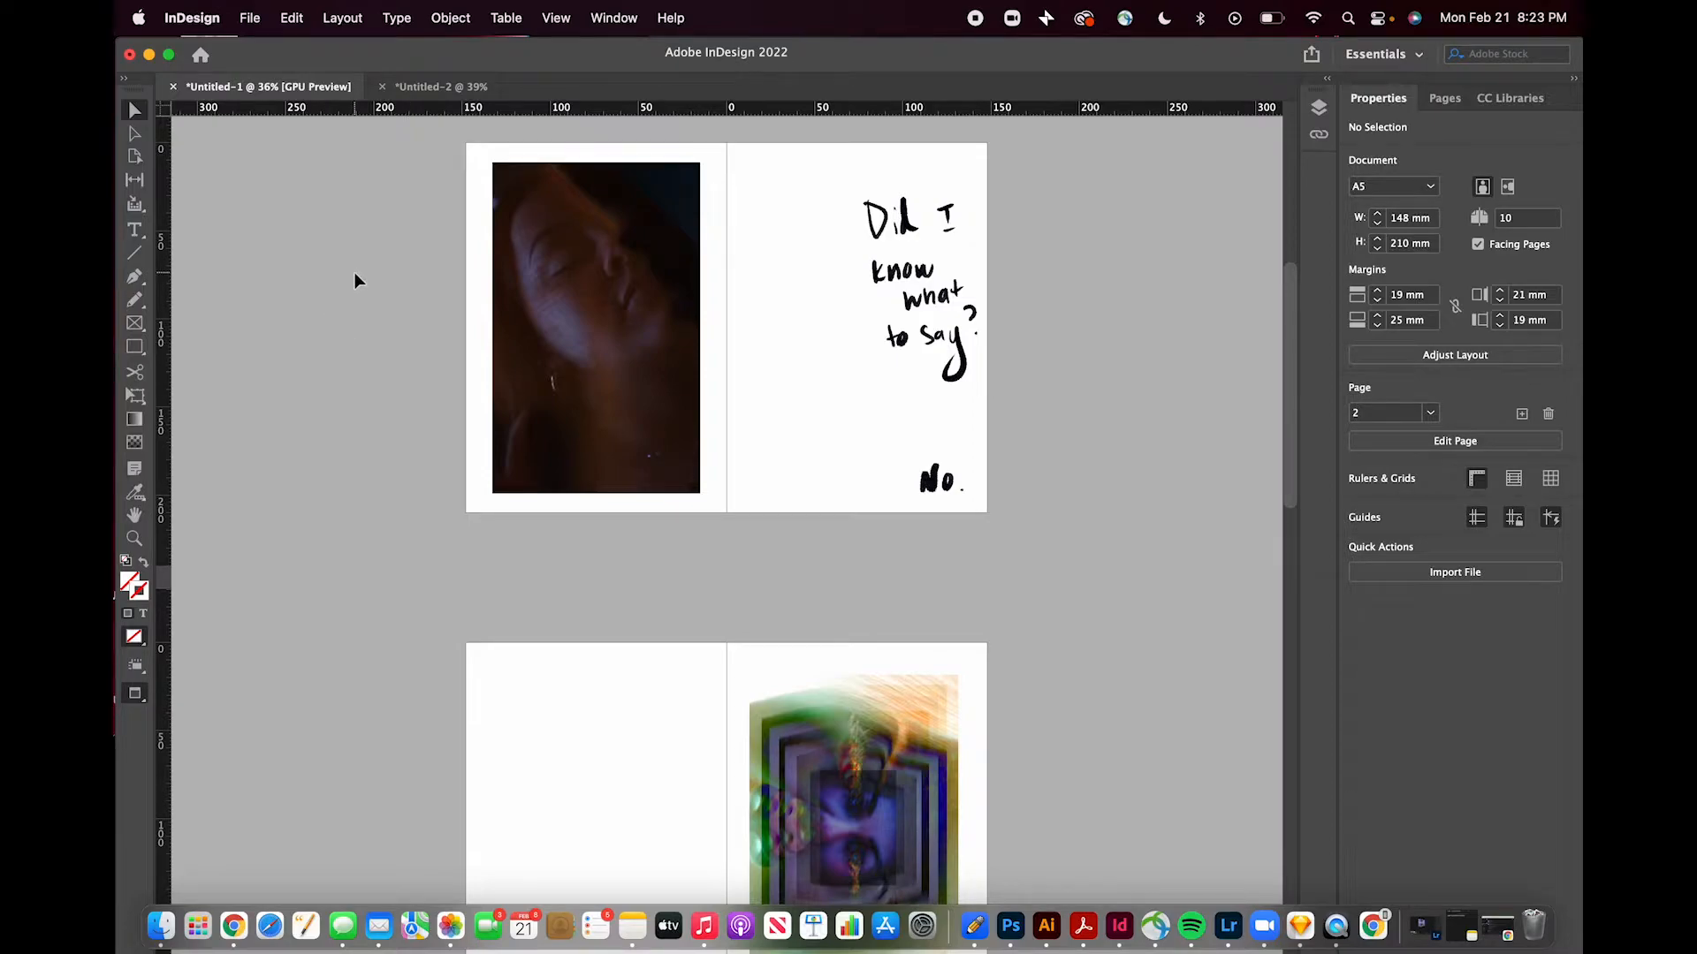
pyautogui.scroll(2, 354, 272)
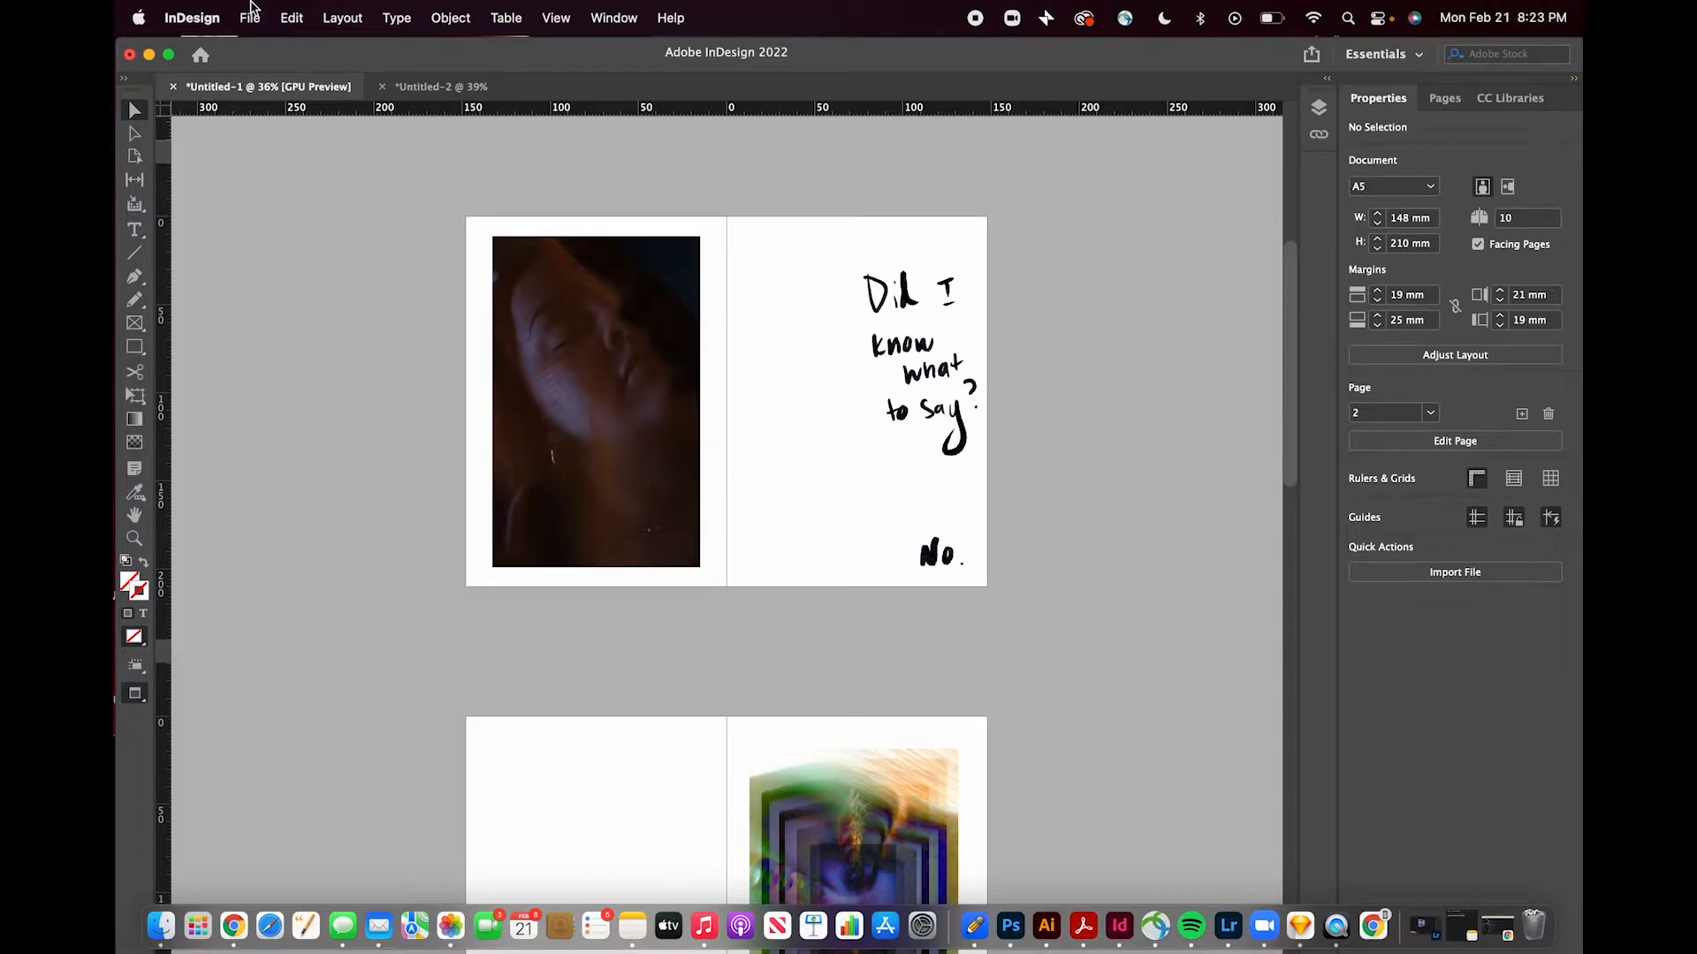
# - Create a new 10-page facing-pages document in millimetres, 148 × 210 mm with 5 mm bleed
pyautogui.click(251, 16)
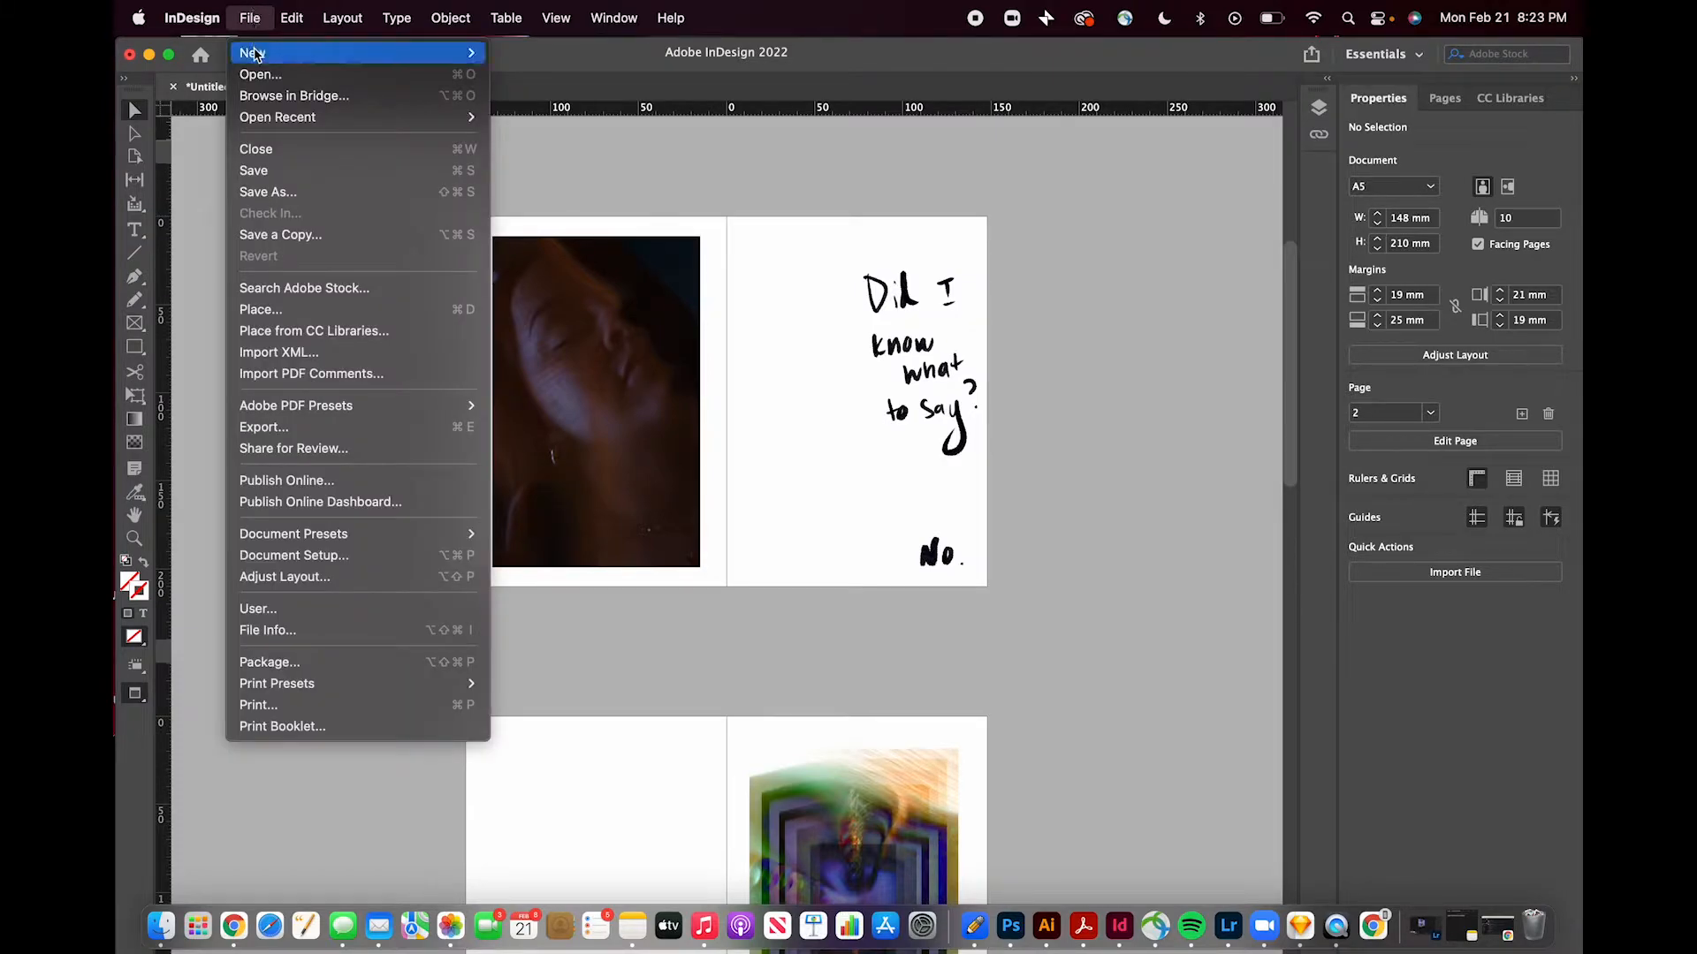
pyautogui.moveTo(468, 53)
pyautogui.click(527, 53)
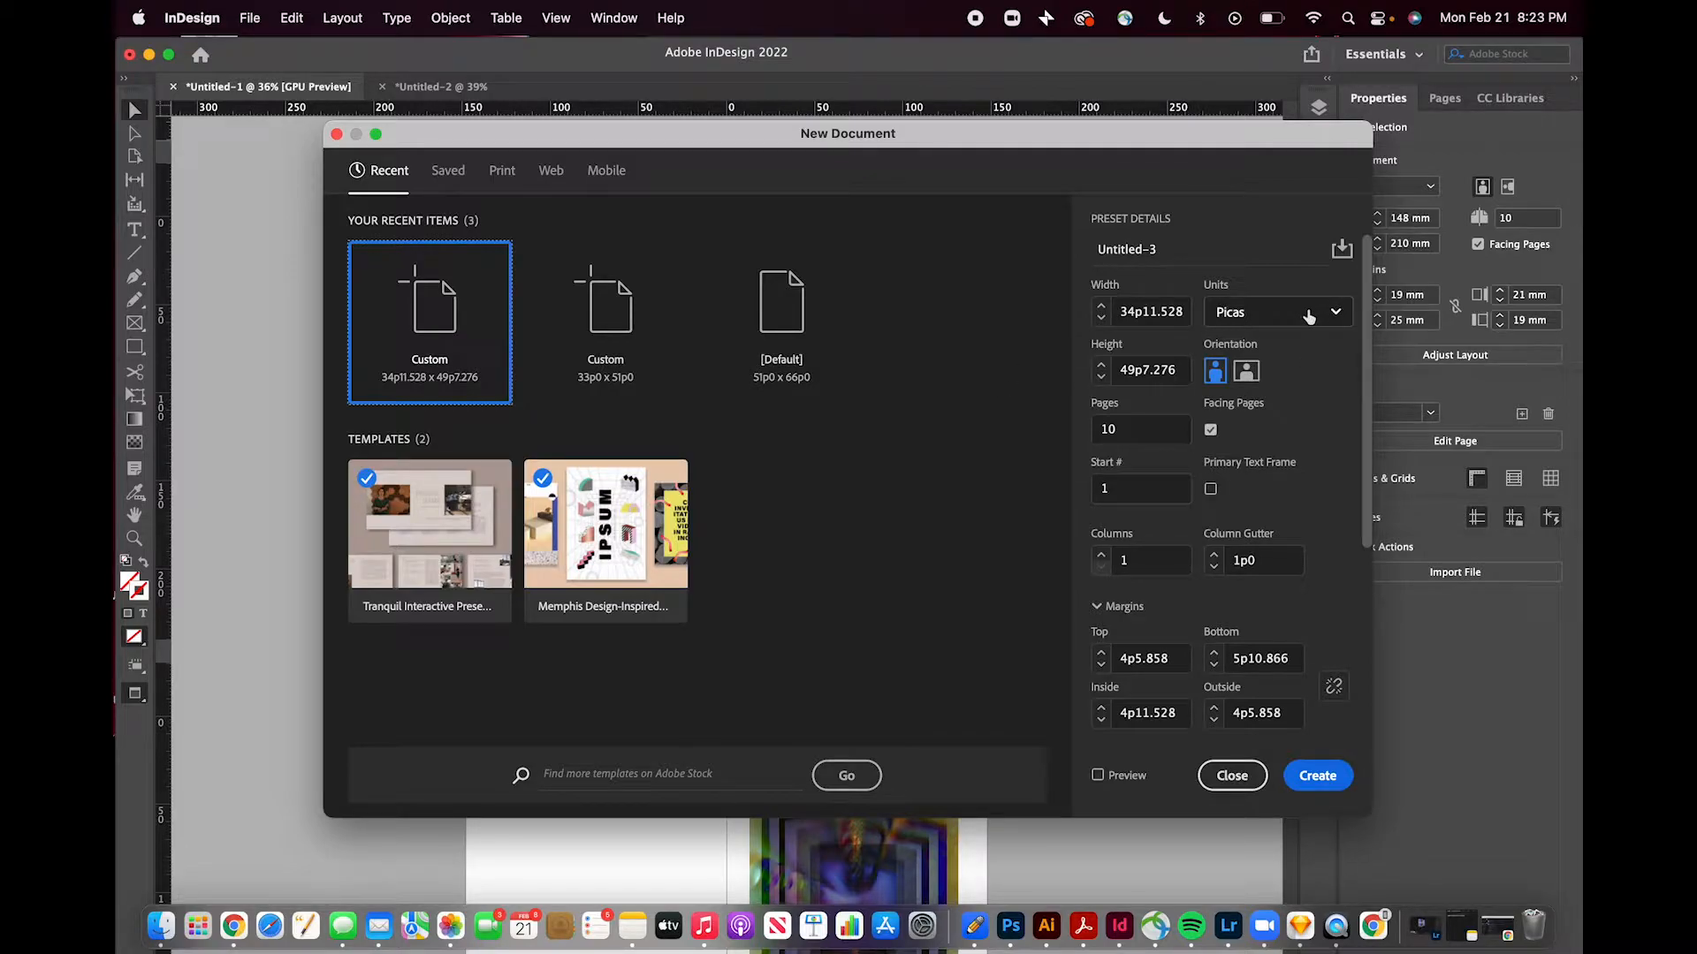
pyautogui.click(1308, 313)
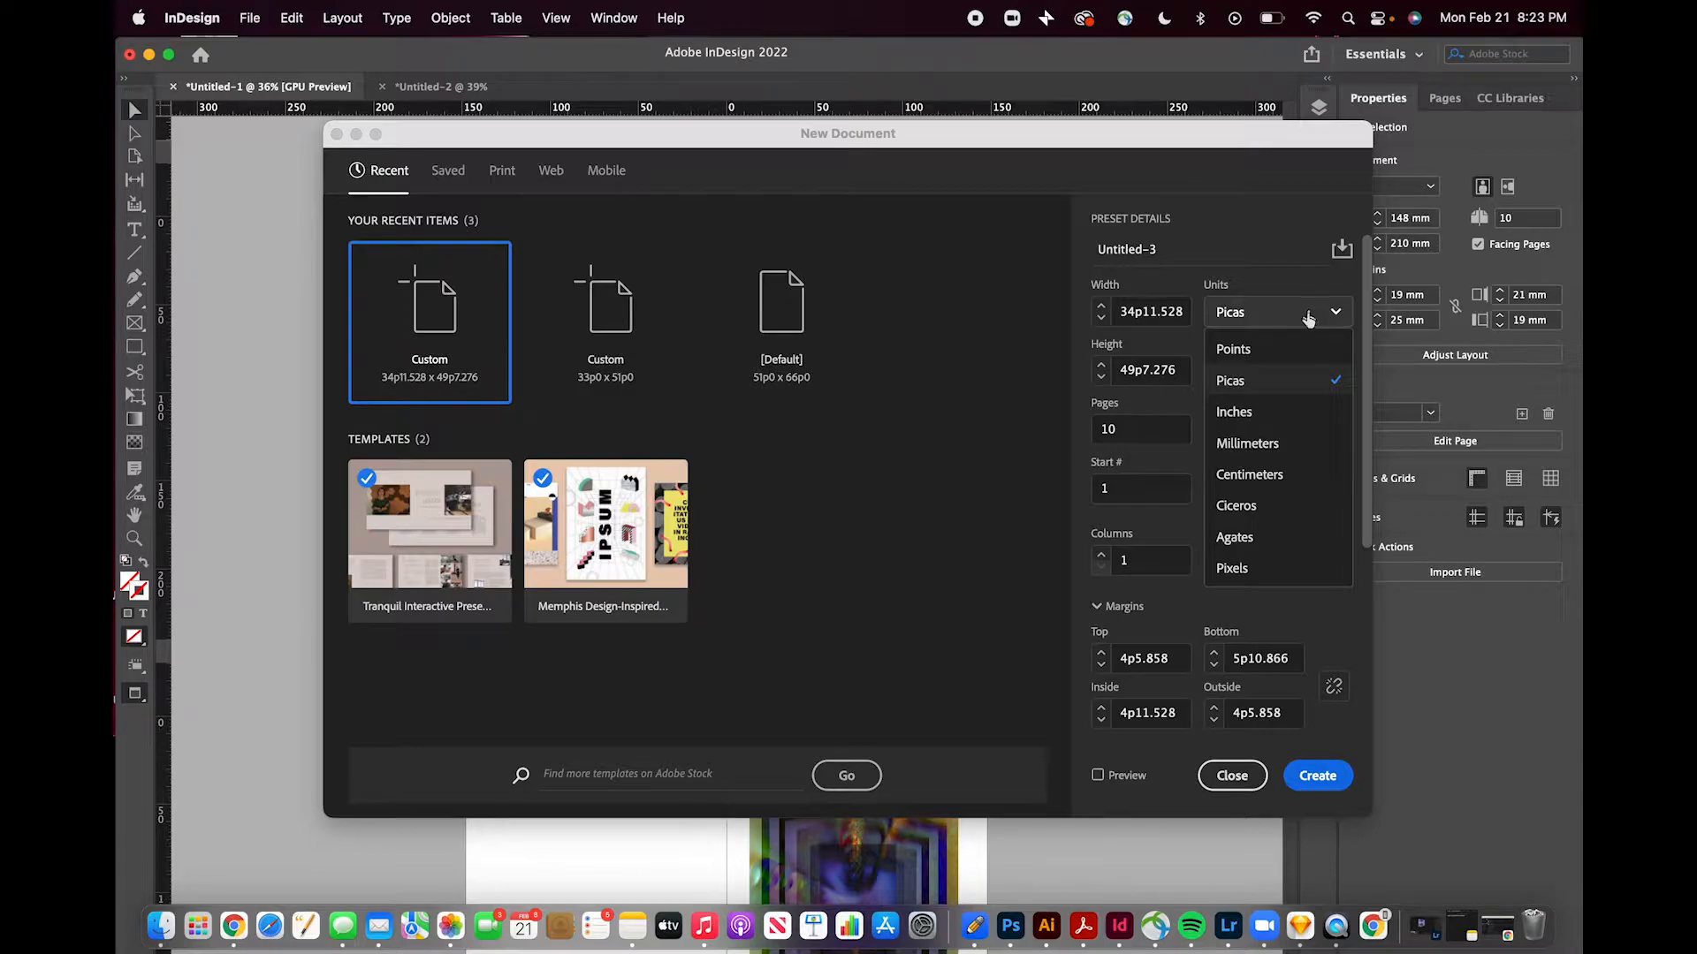
pyautogui.click(1281, 442)
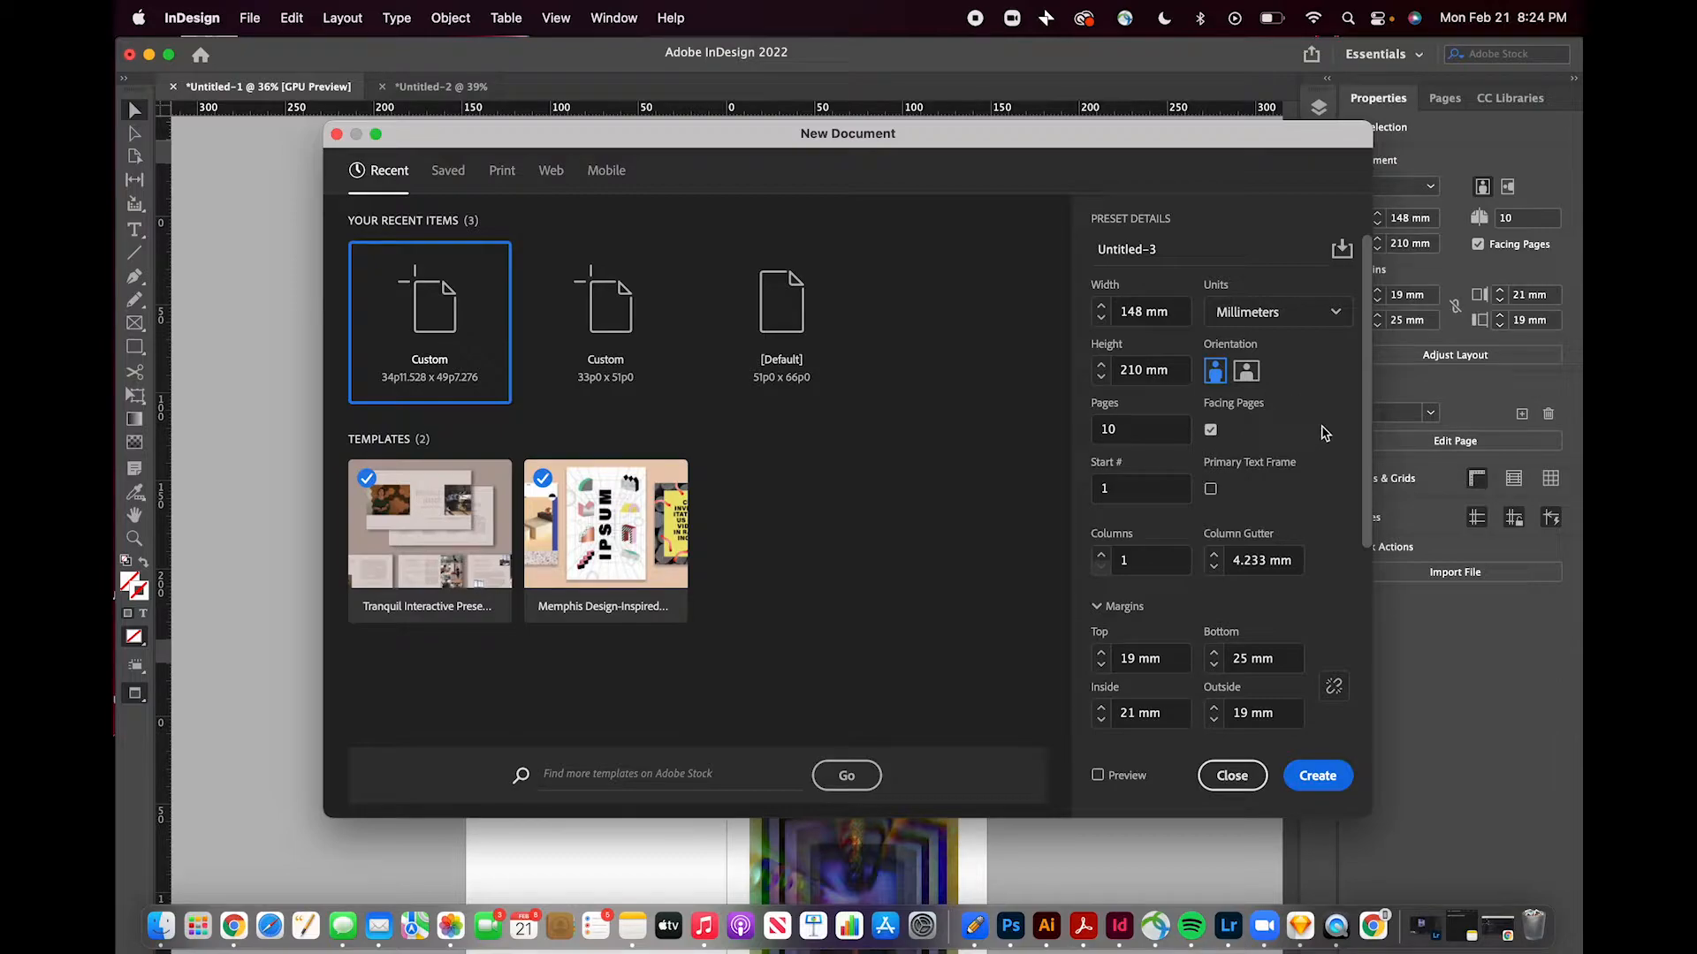
pyautogui.scroll(-3, 1329, 433)
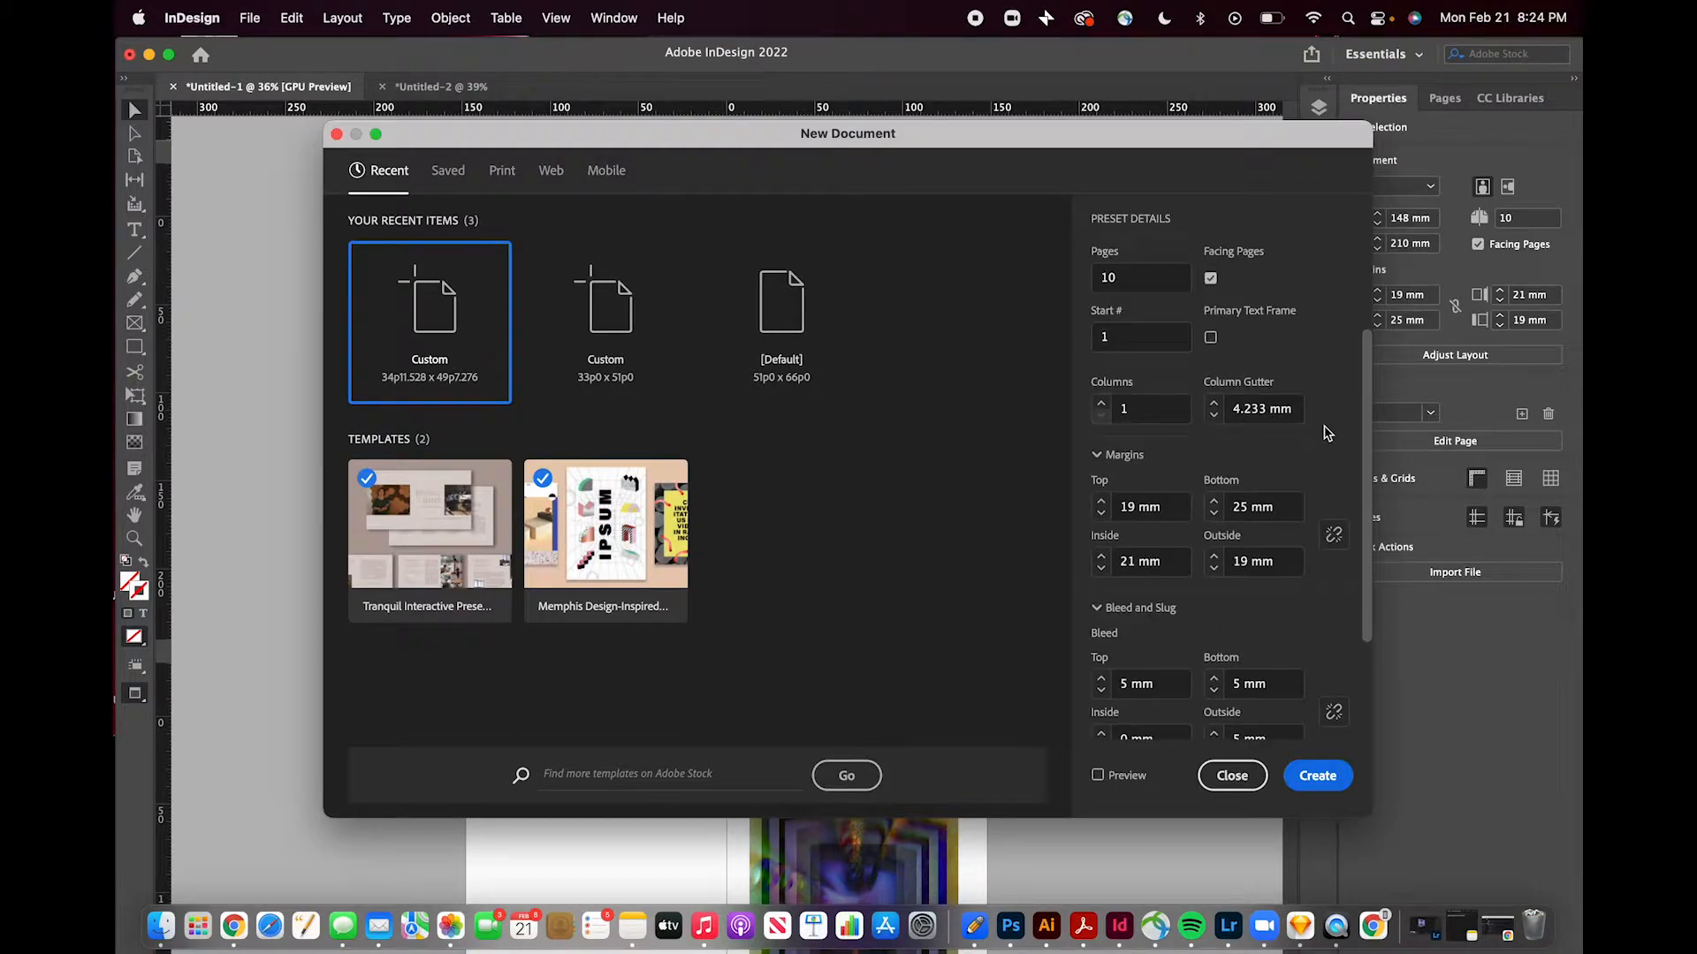
pyautogui.scroll(-1, 1328, 433)
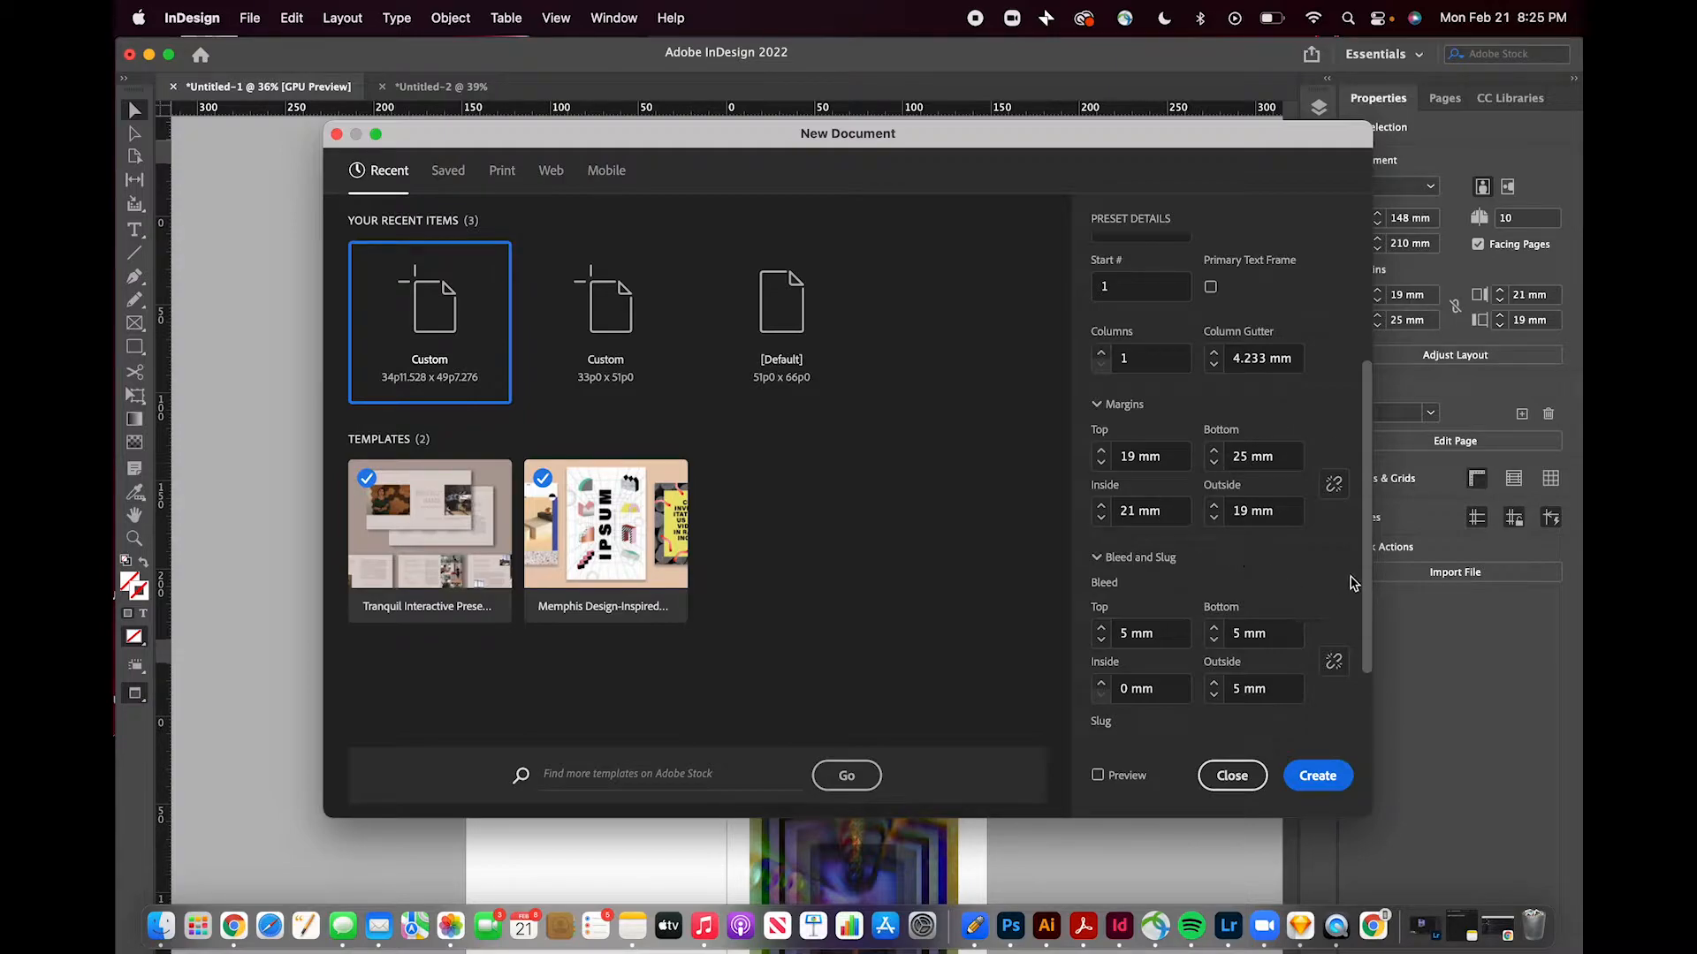
pyautogui.scroll(-3, 1352, 581)
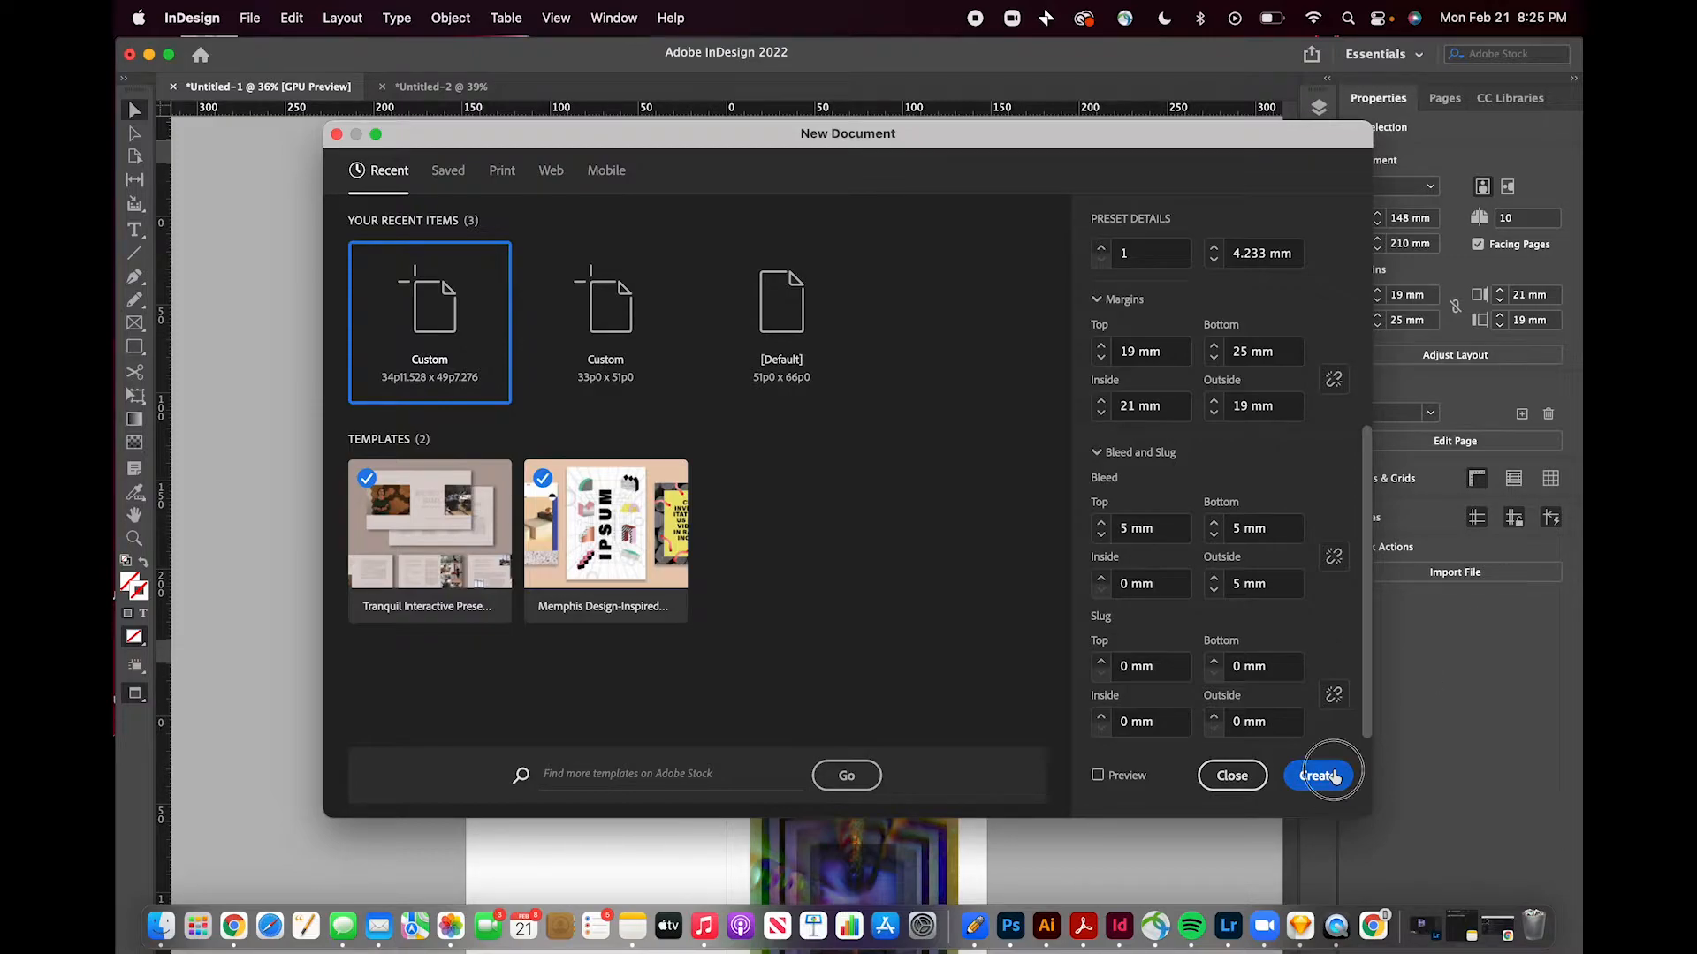
pyautogui.click(1335, 776)
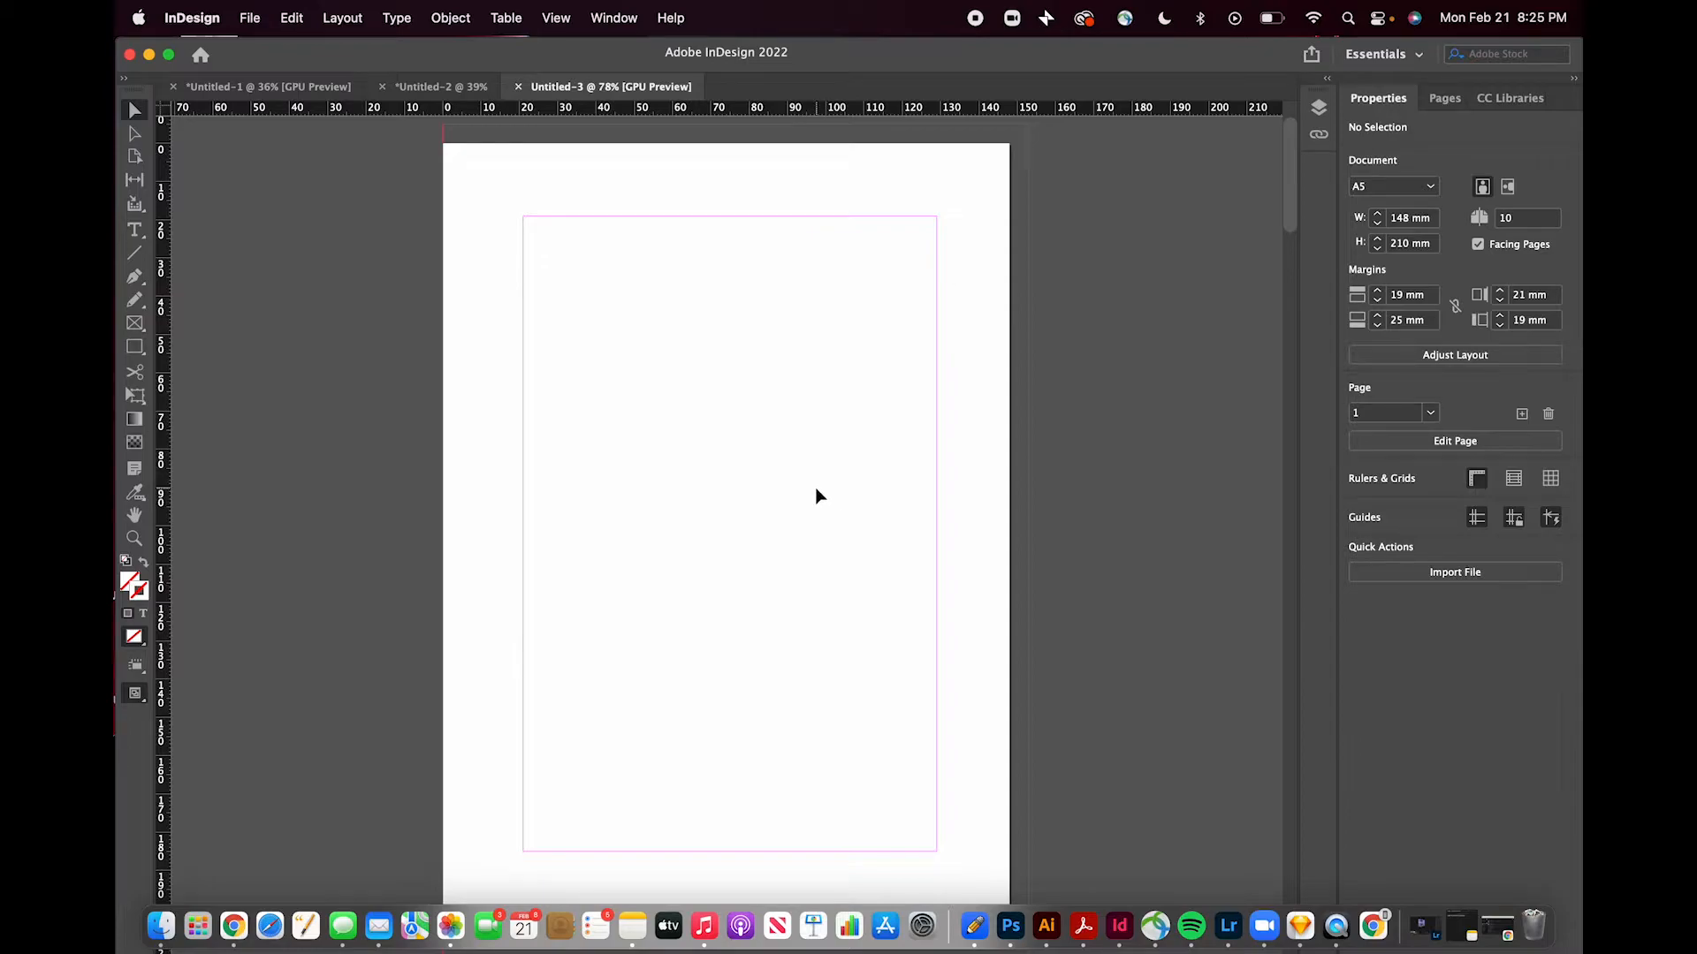
# - Browse through the pages and spreads of the new document
pyautogui.scroll(-5, 773, 311)
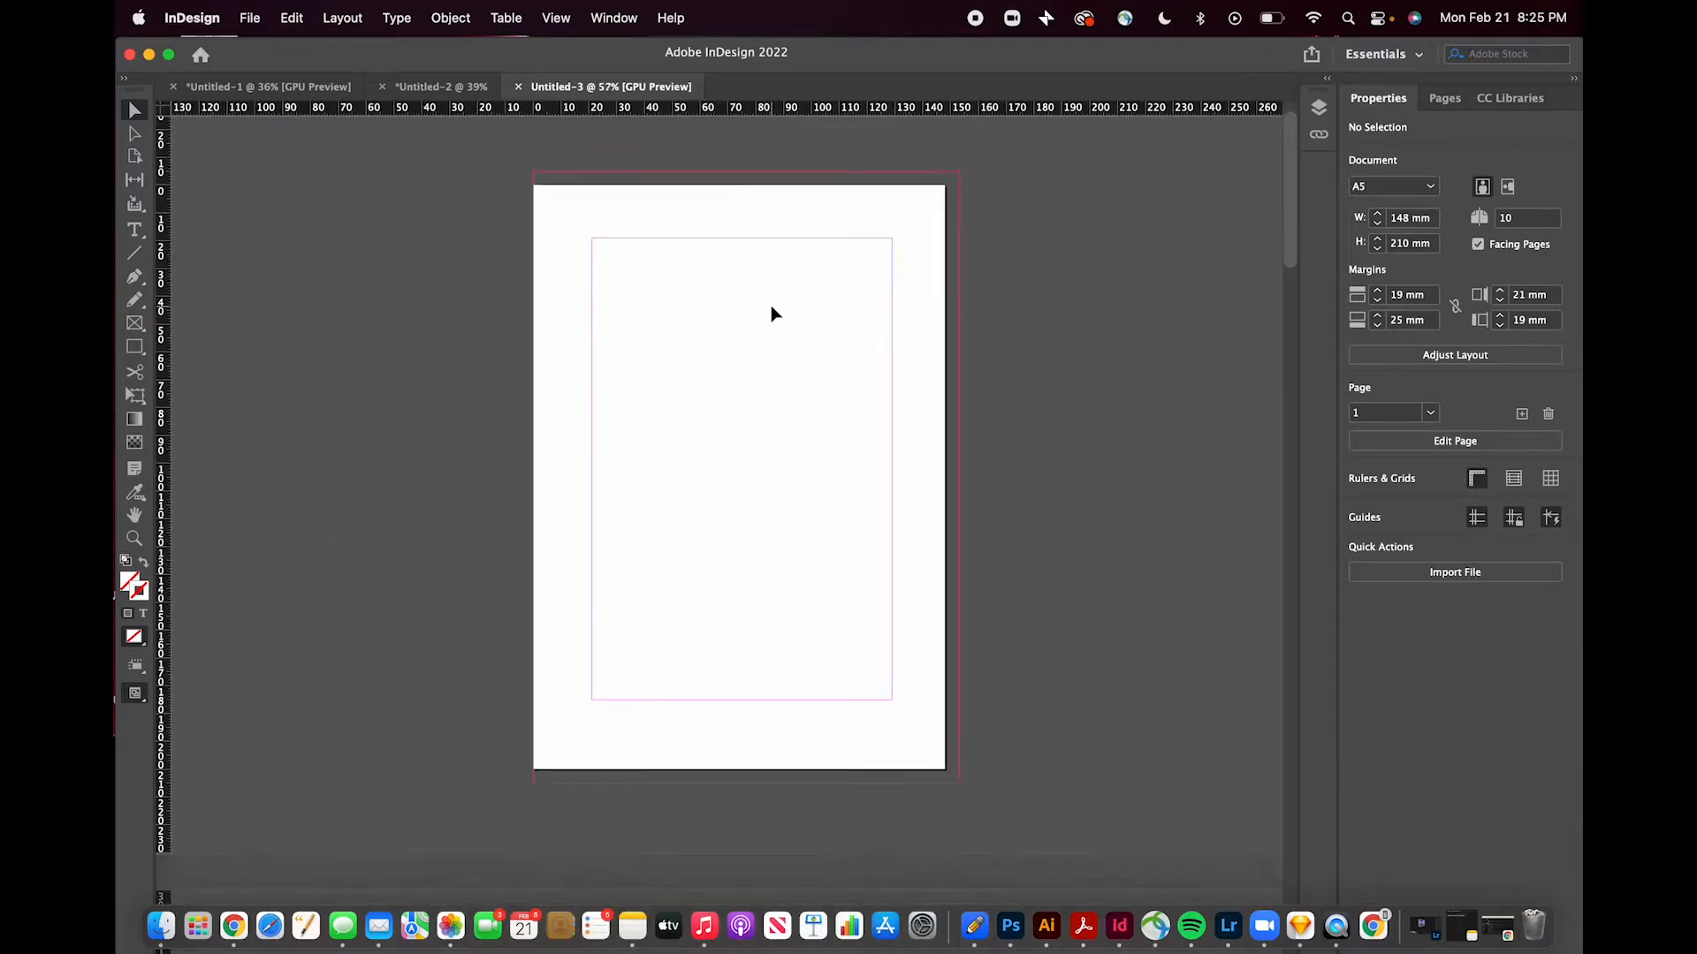
pyautogui.scroll(-15, 381, 414)
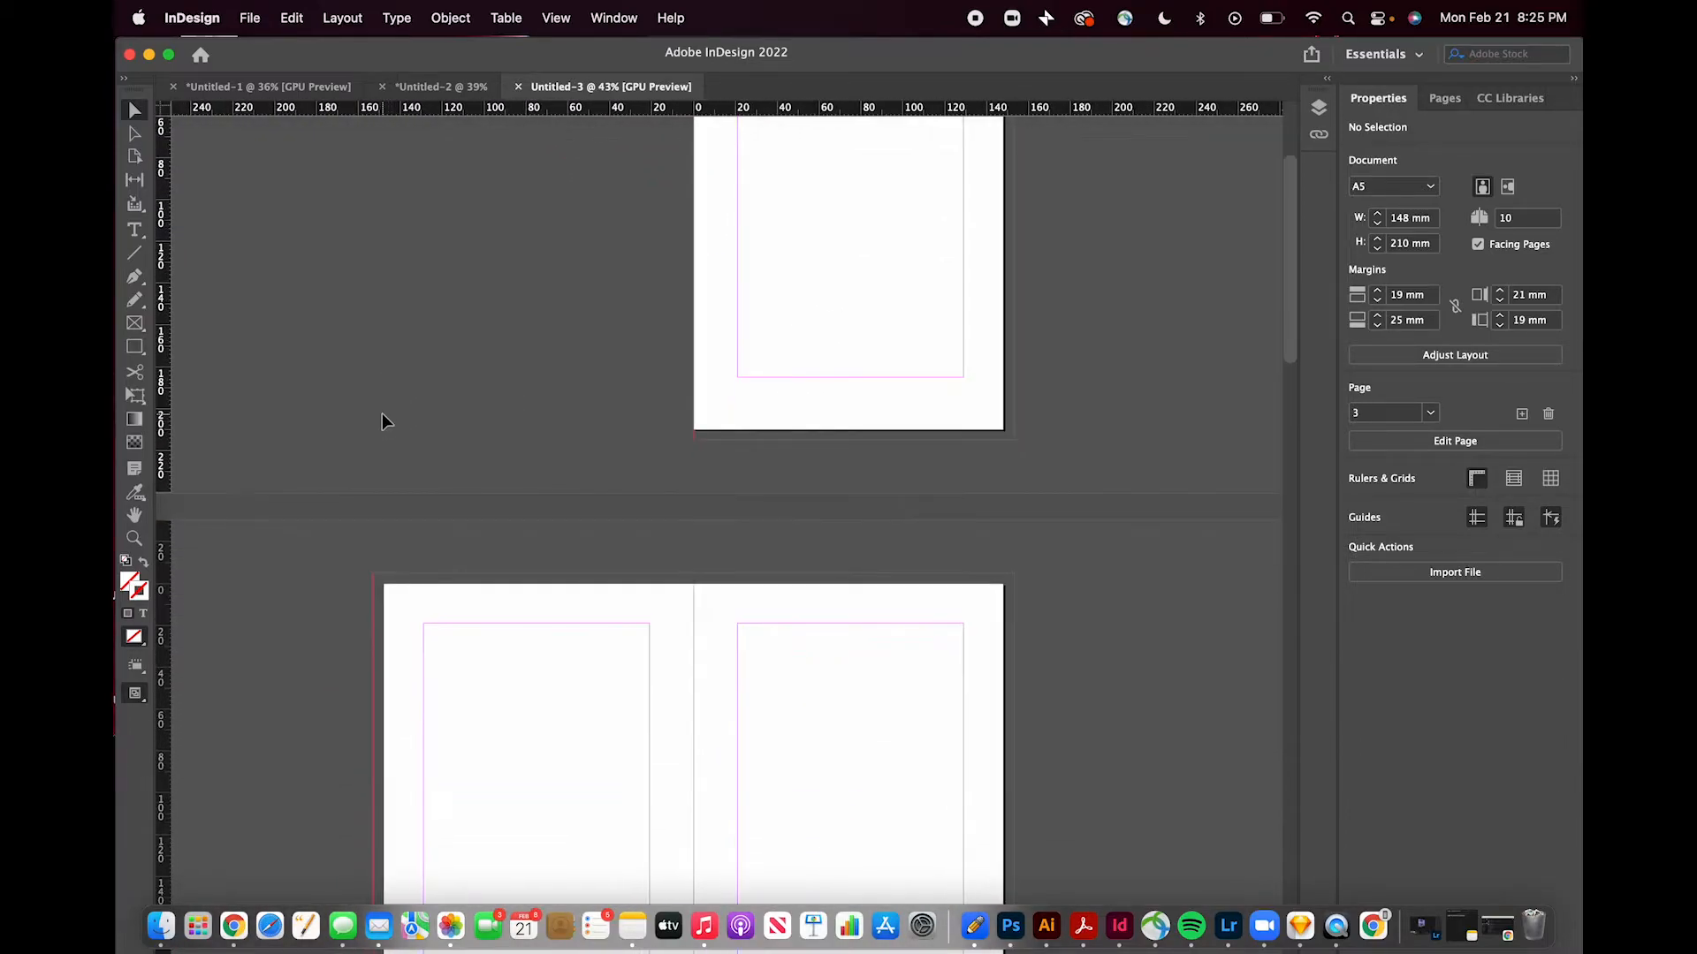
pyautogui.scroll(-5, 381, 412)
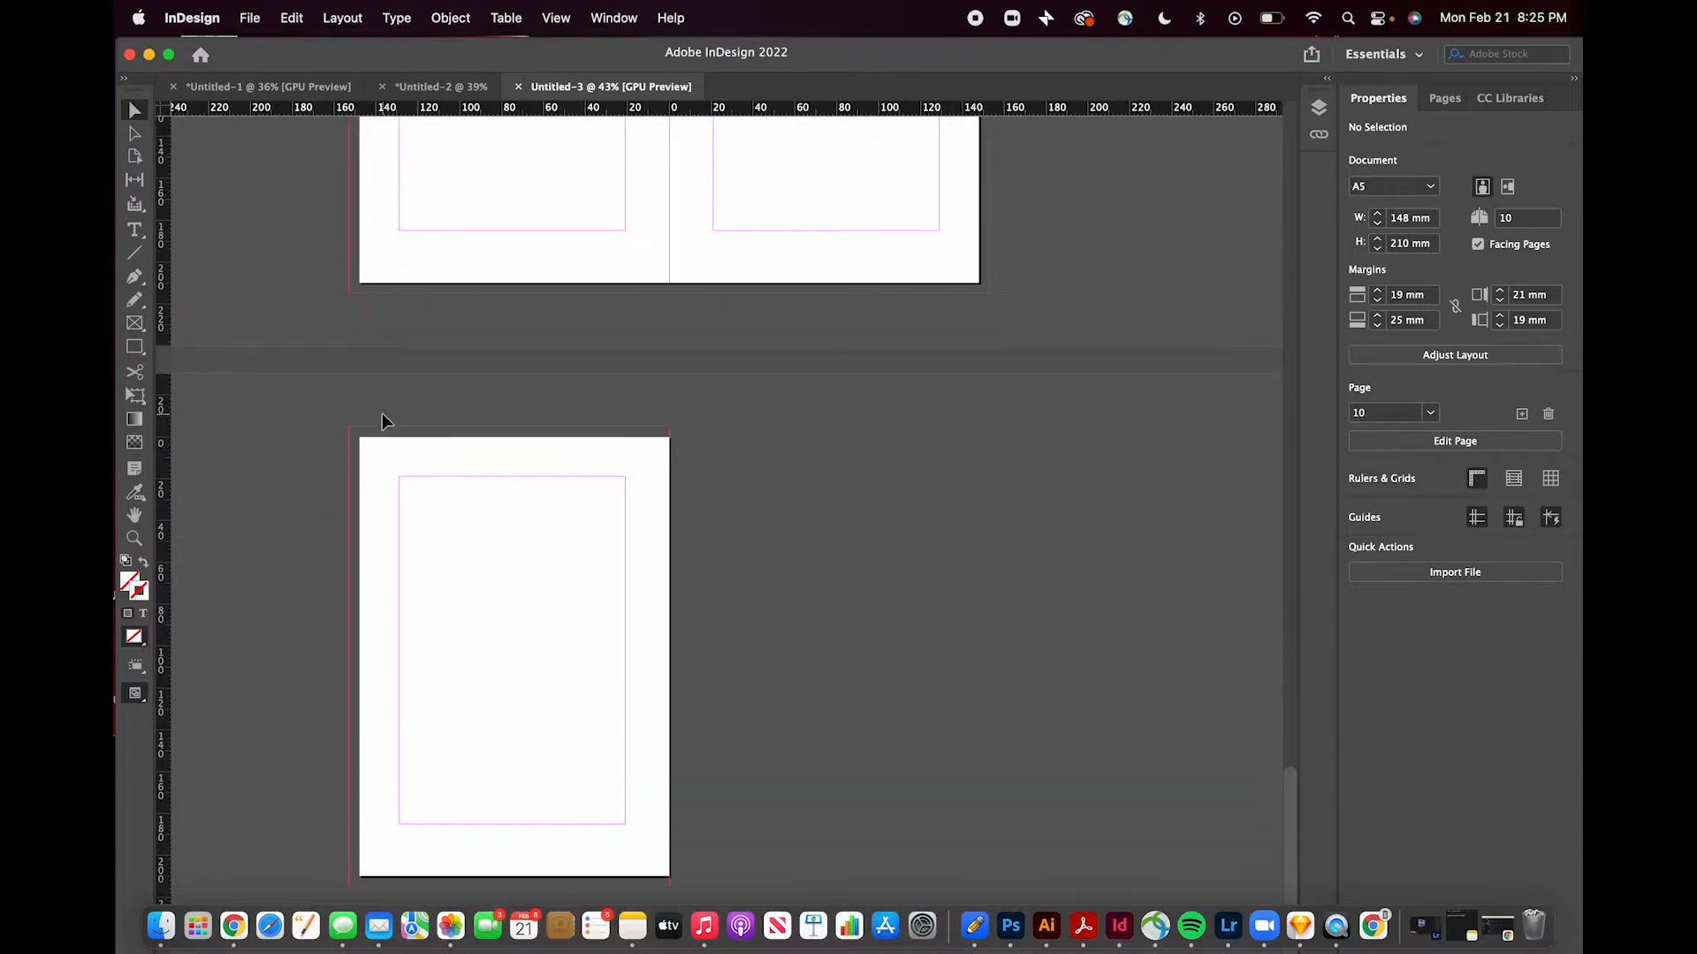
pyautogui.scroll(20, 296, 389)
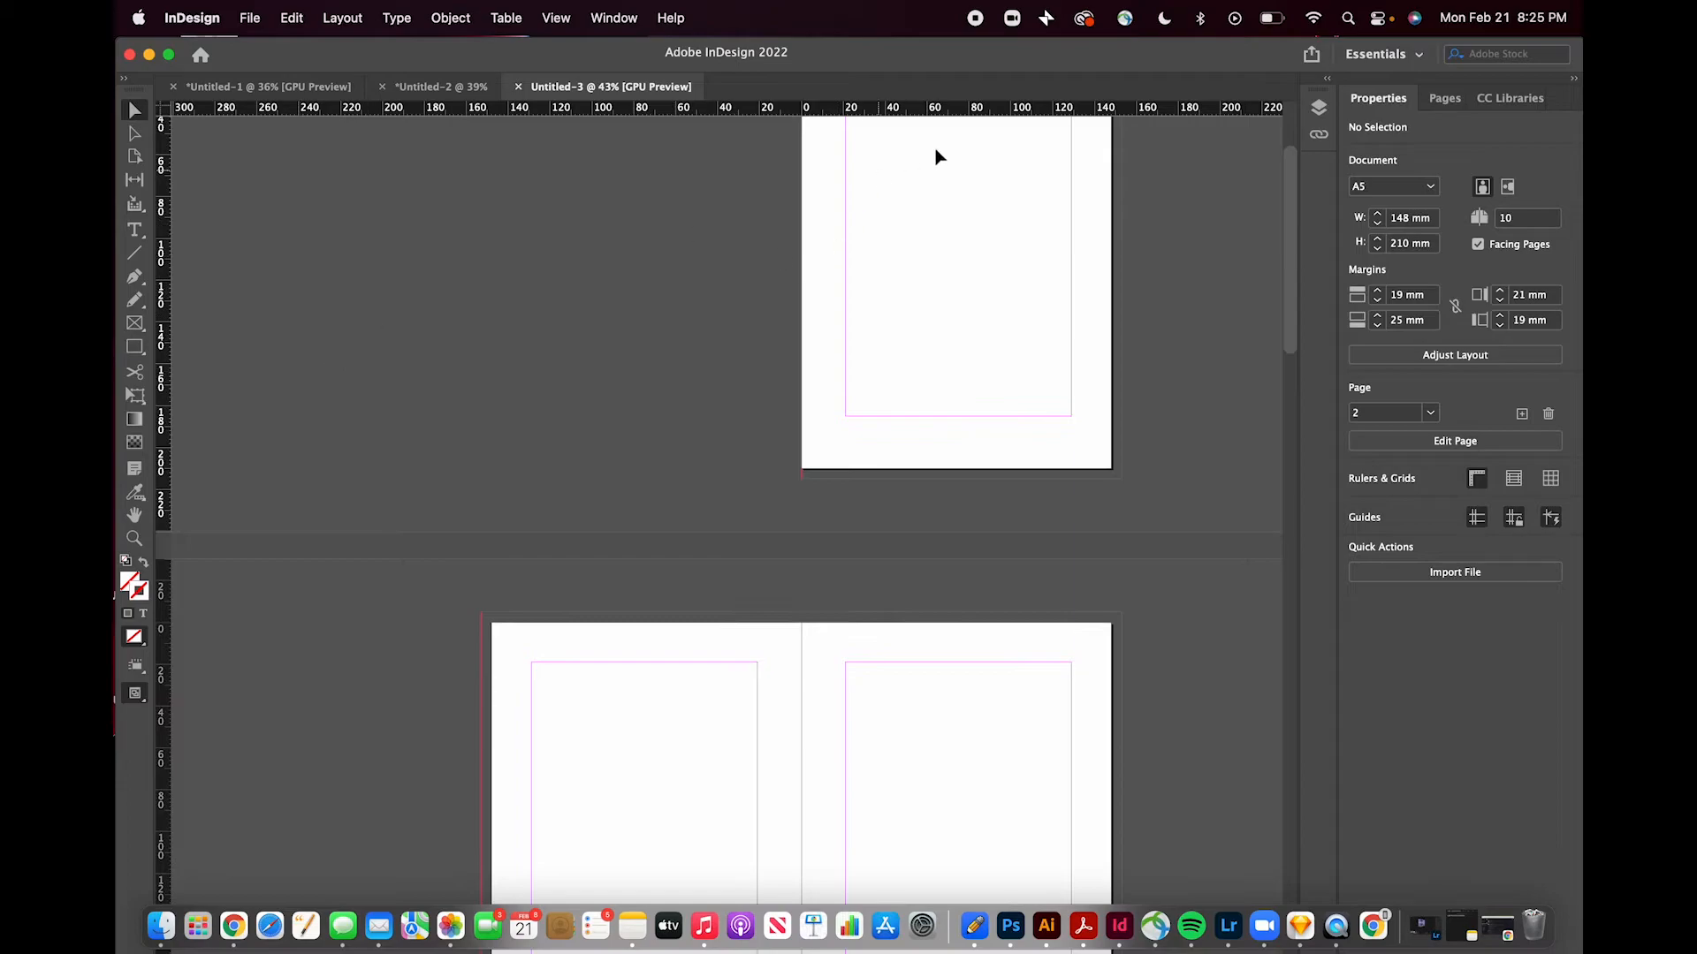
pyautogui.scroll(3, 1193, 246)
pyautogui.hscroll(1, 1193, 246)
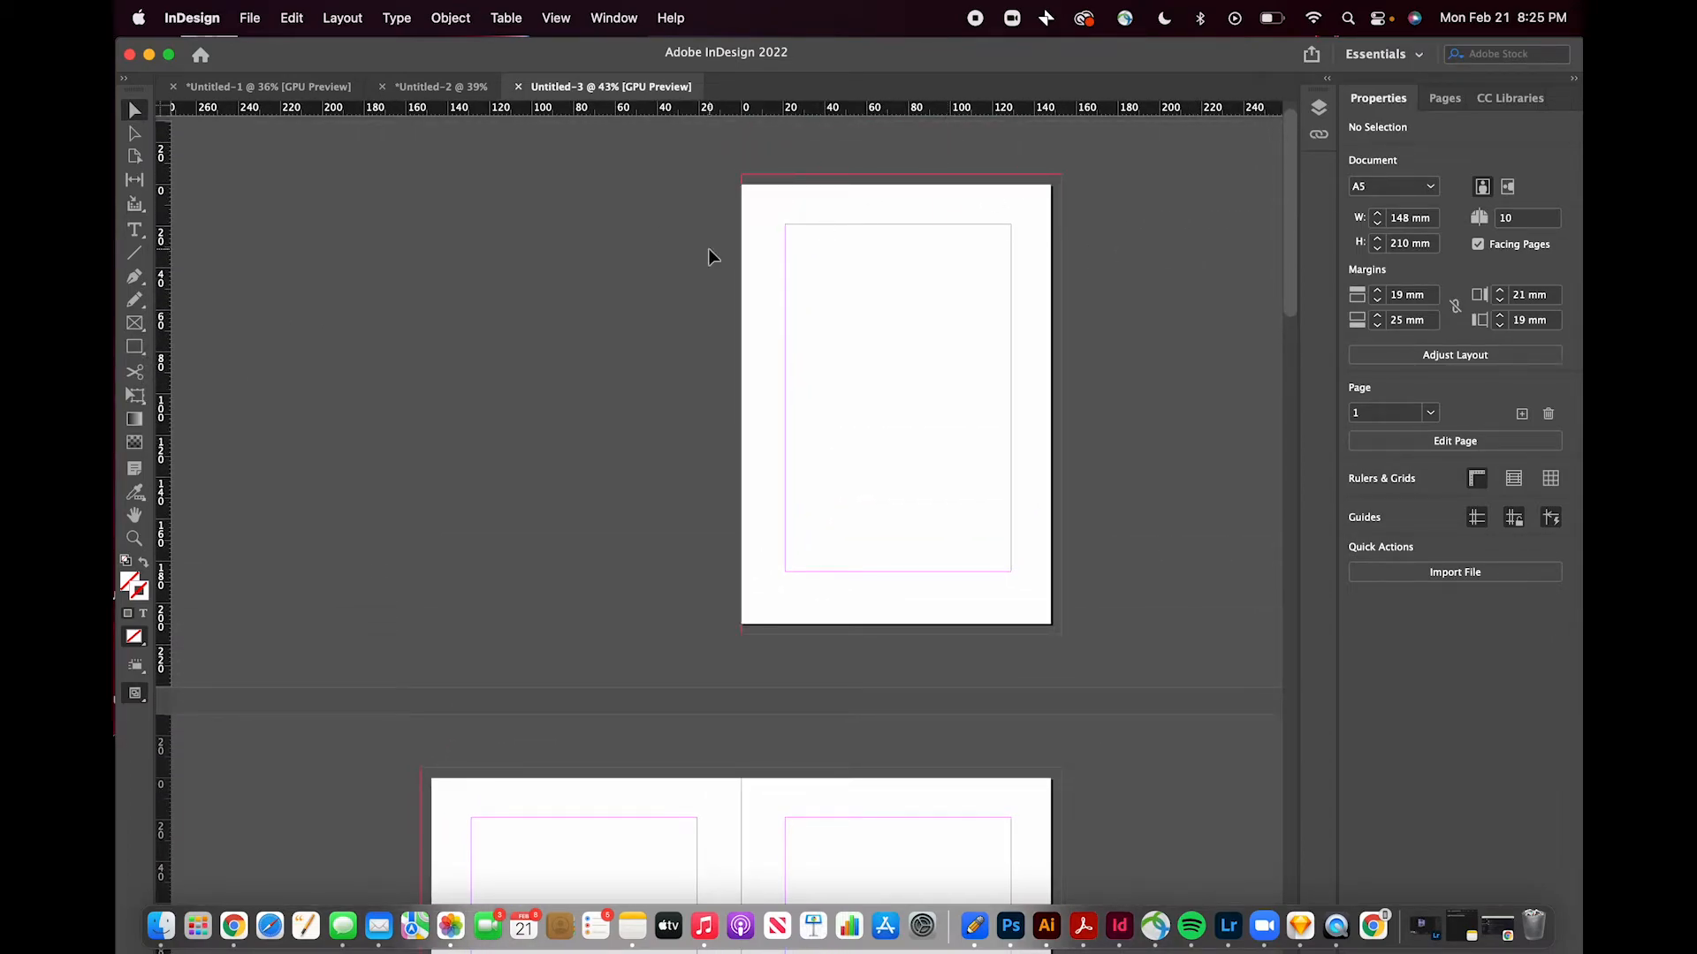
pyautogui.scroll(-1, 624, 368)
pyautogui.scroll(-6, 623, 368)
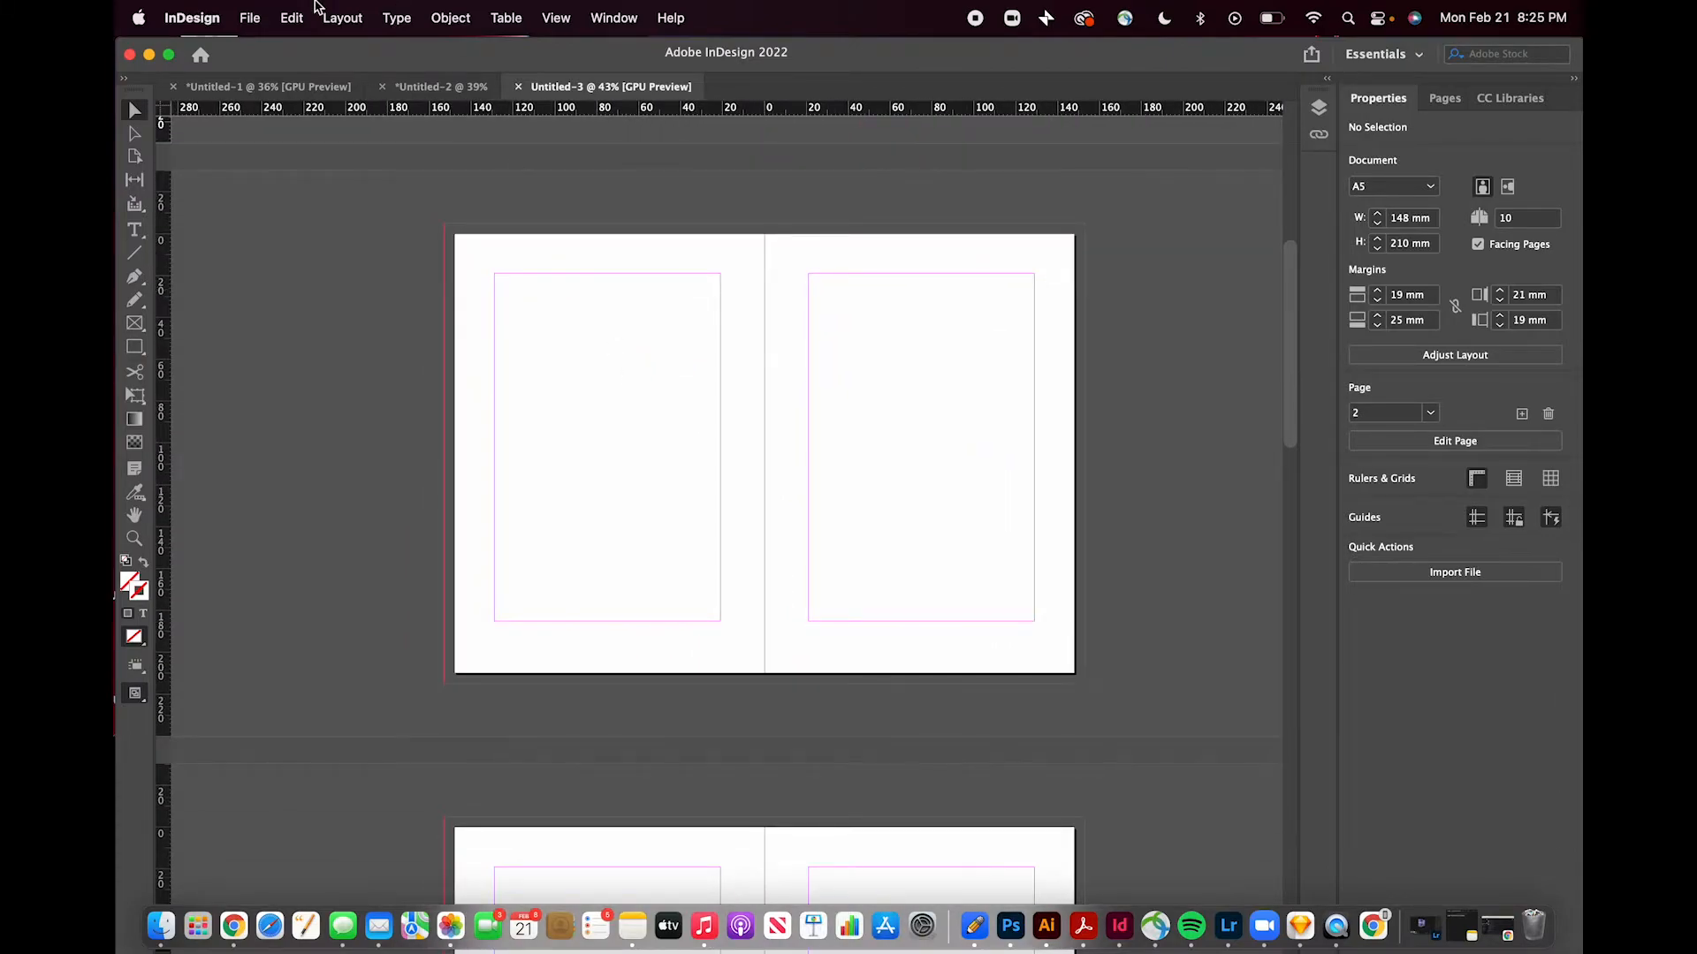
# - Place the photo IMG_0026-2.jpg from the desktop onto the left page of the first spread
pyautogui.moveTo(256, 54); pyautogui.dragTo(344, 49)
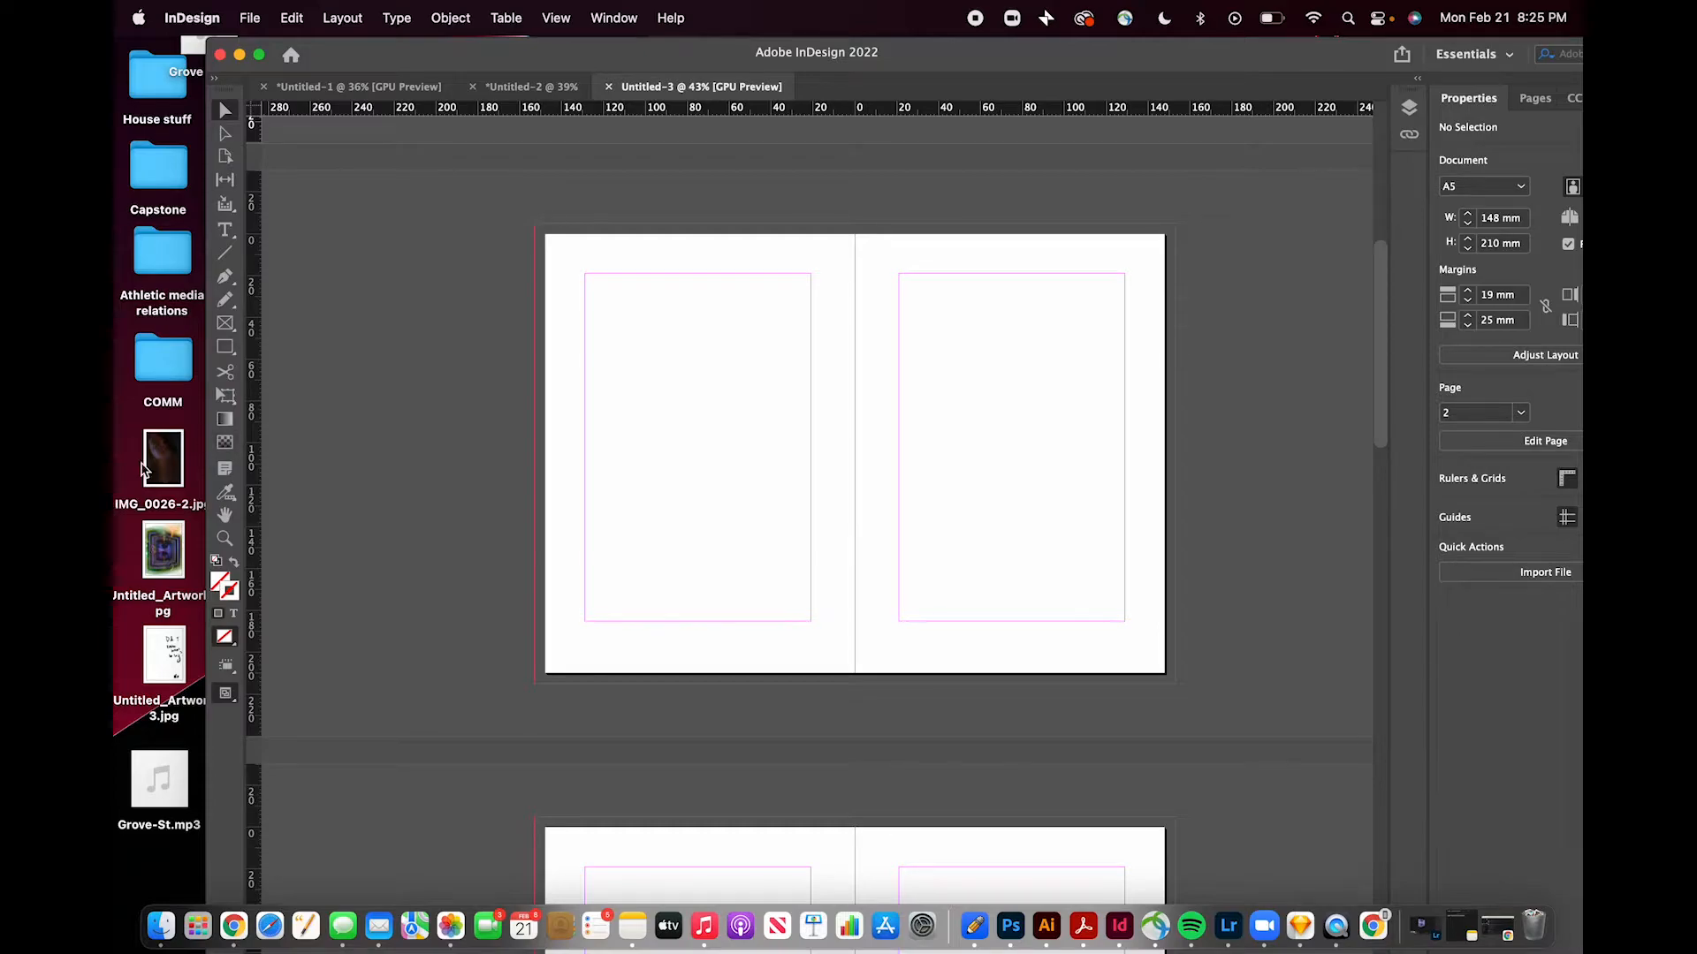
pyautogui.moveTo(146, 469); pyautogui.dragTo(601, 299)
pyautogui.moveTo(707, 262); pyautogui.dragTo(852, 469)
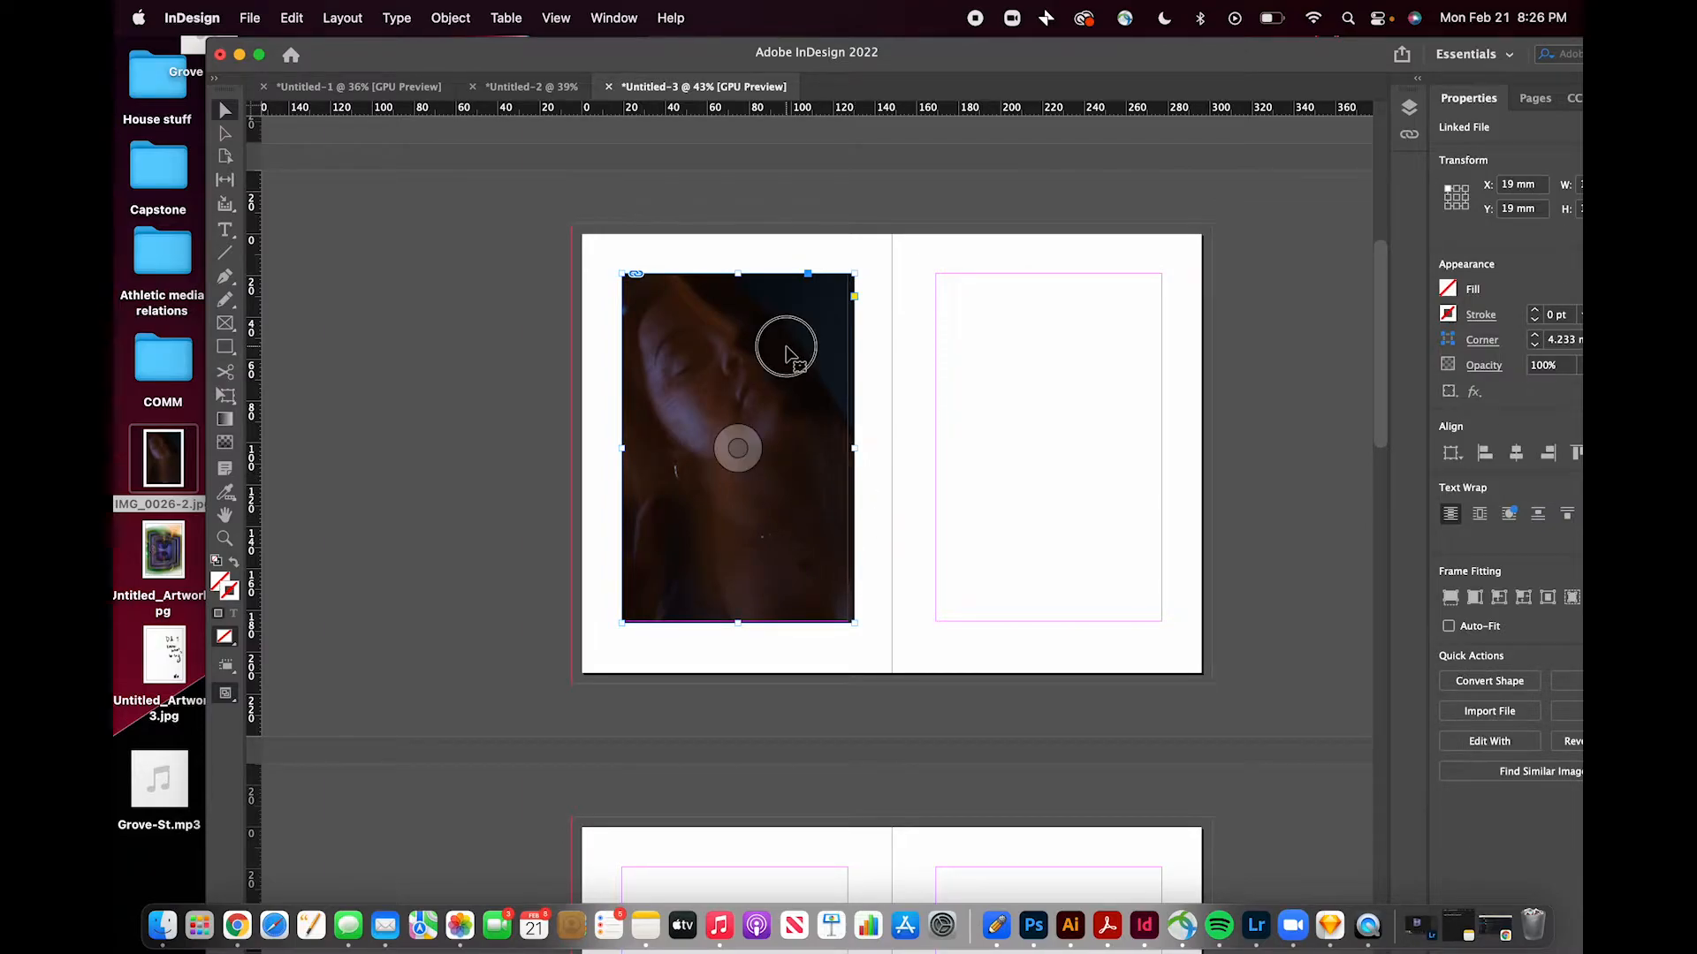
pyautogui.moveTo(785, 348); pyautogui.dragTo(777, 348)
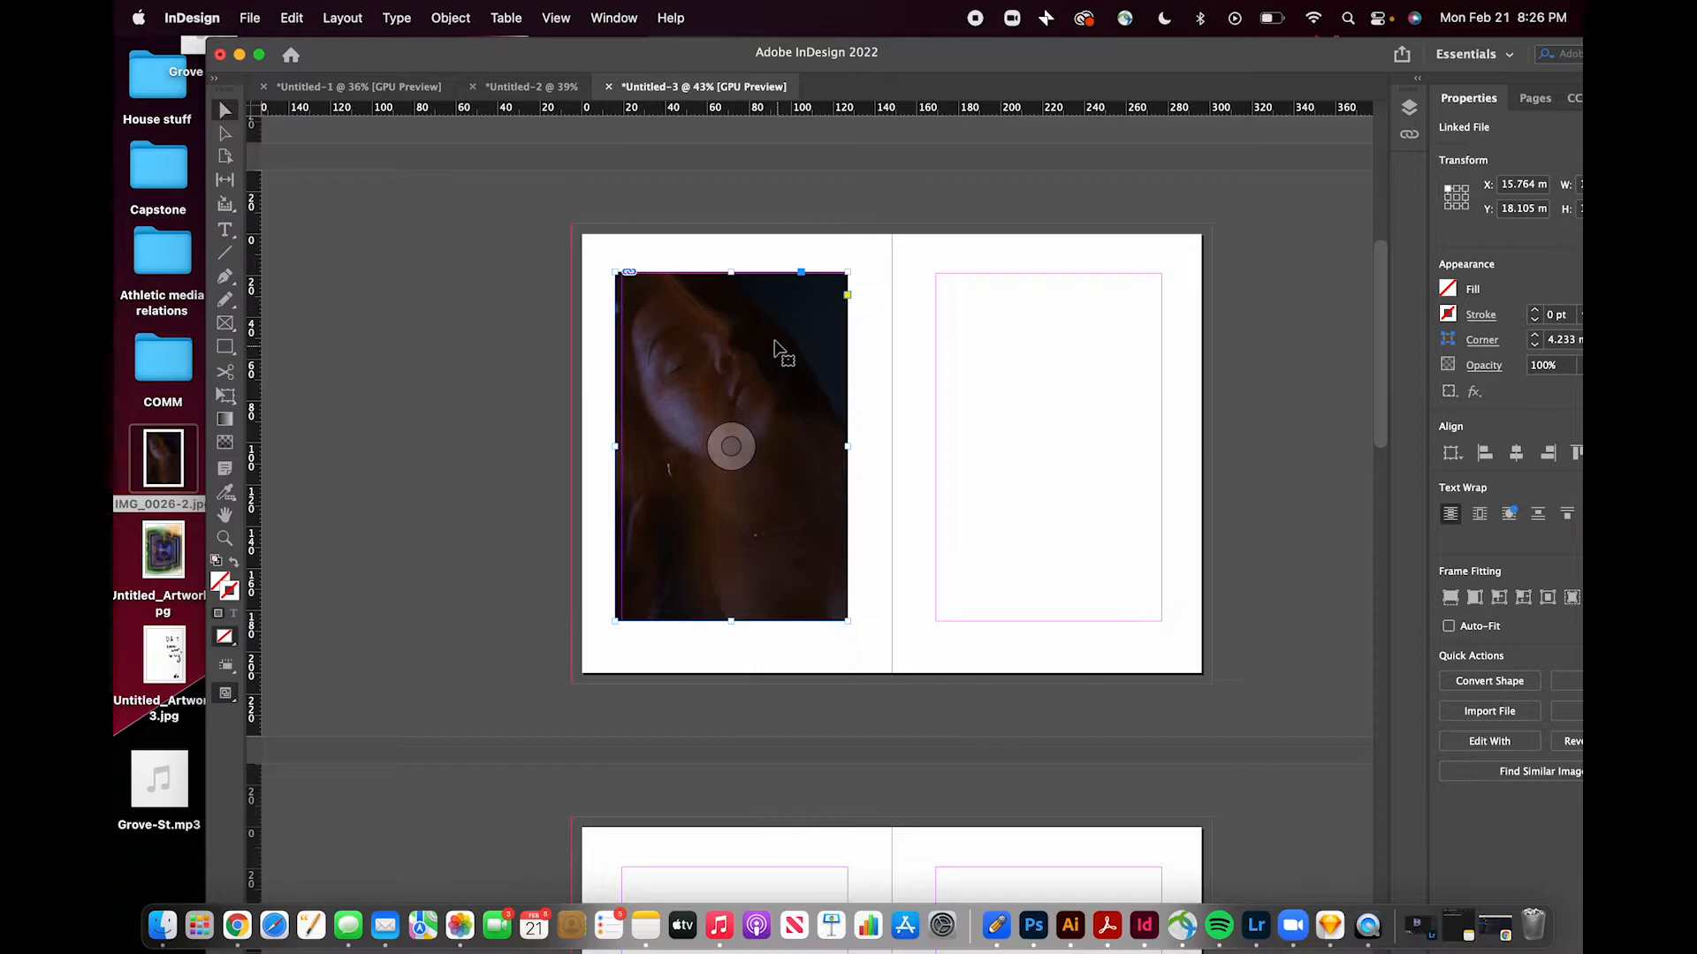
pyautogui.click(775, 200)
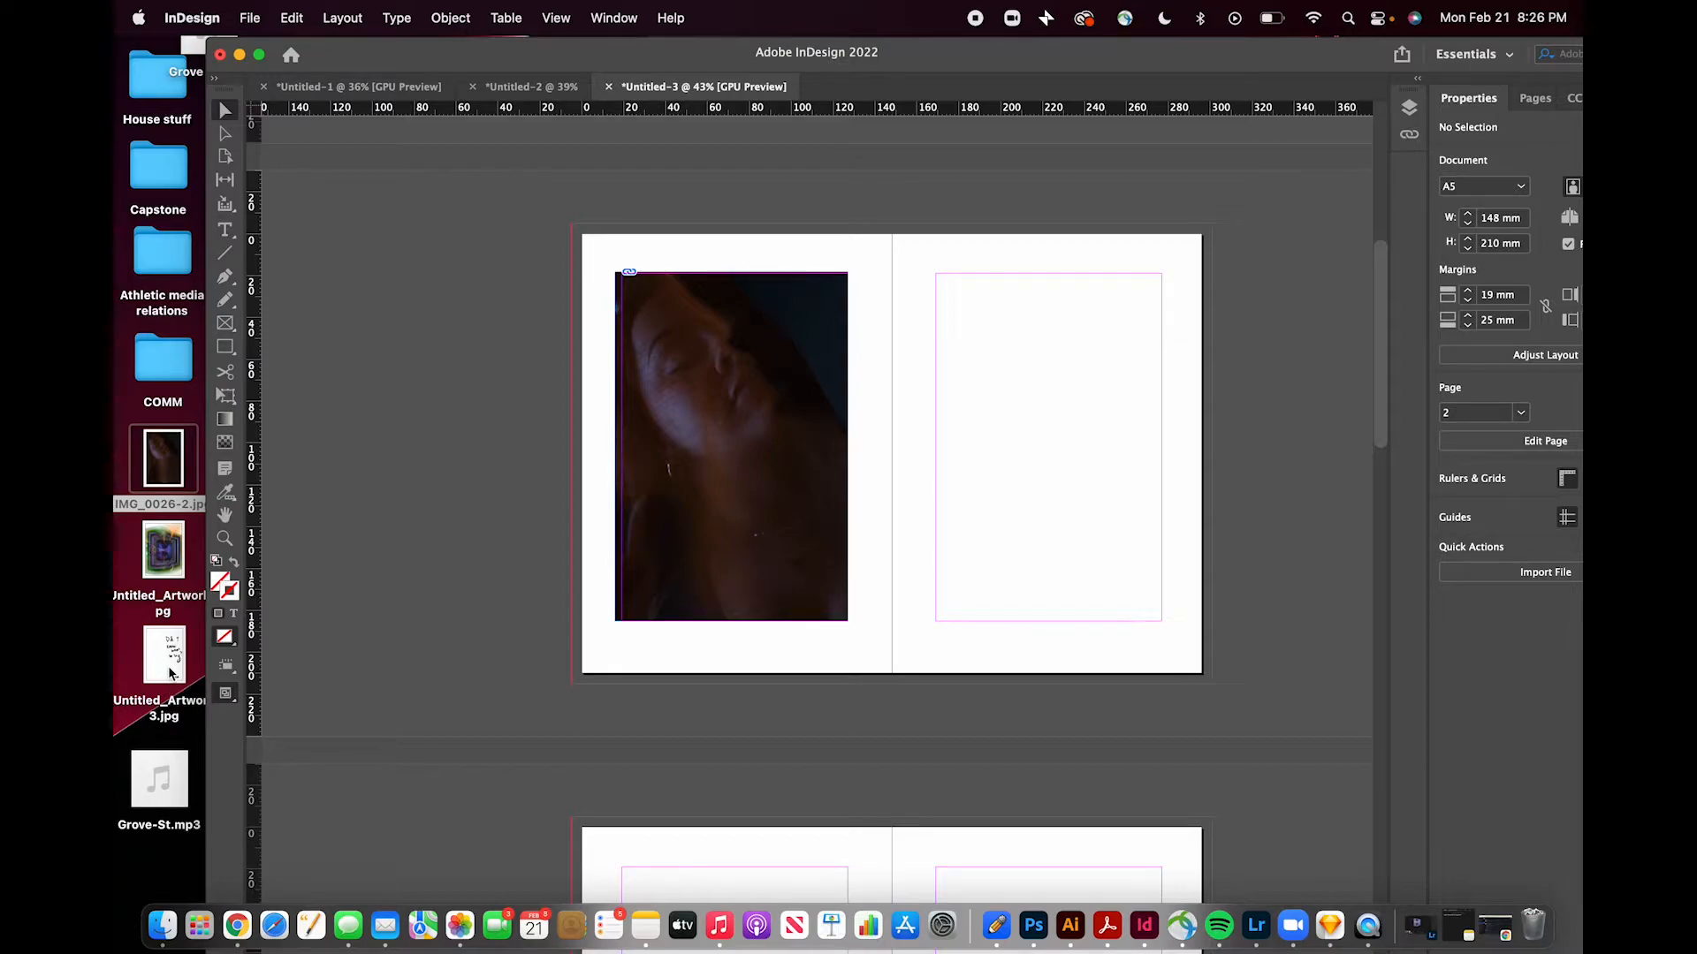
# - Place the handwritten image Untitled_Artwork 3.jpg onto the right page of the same spread
pyautogui.moveTo(170, 674); pyautogui.dragTo(1220, 625)
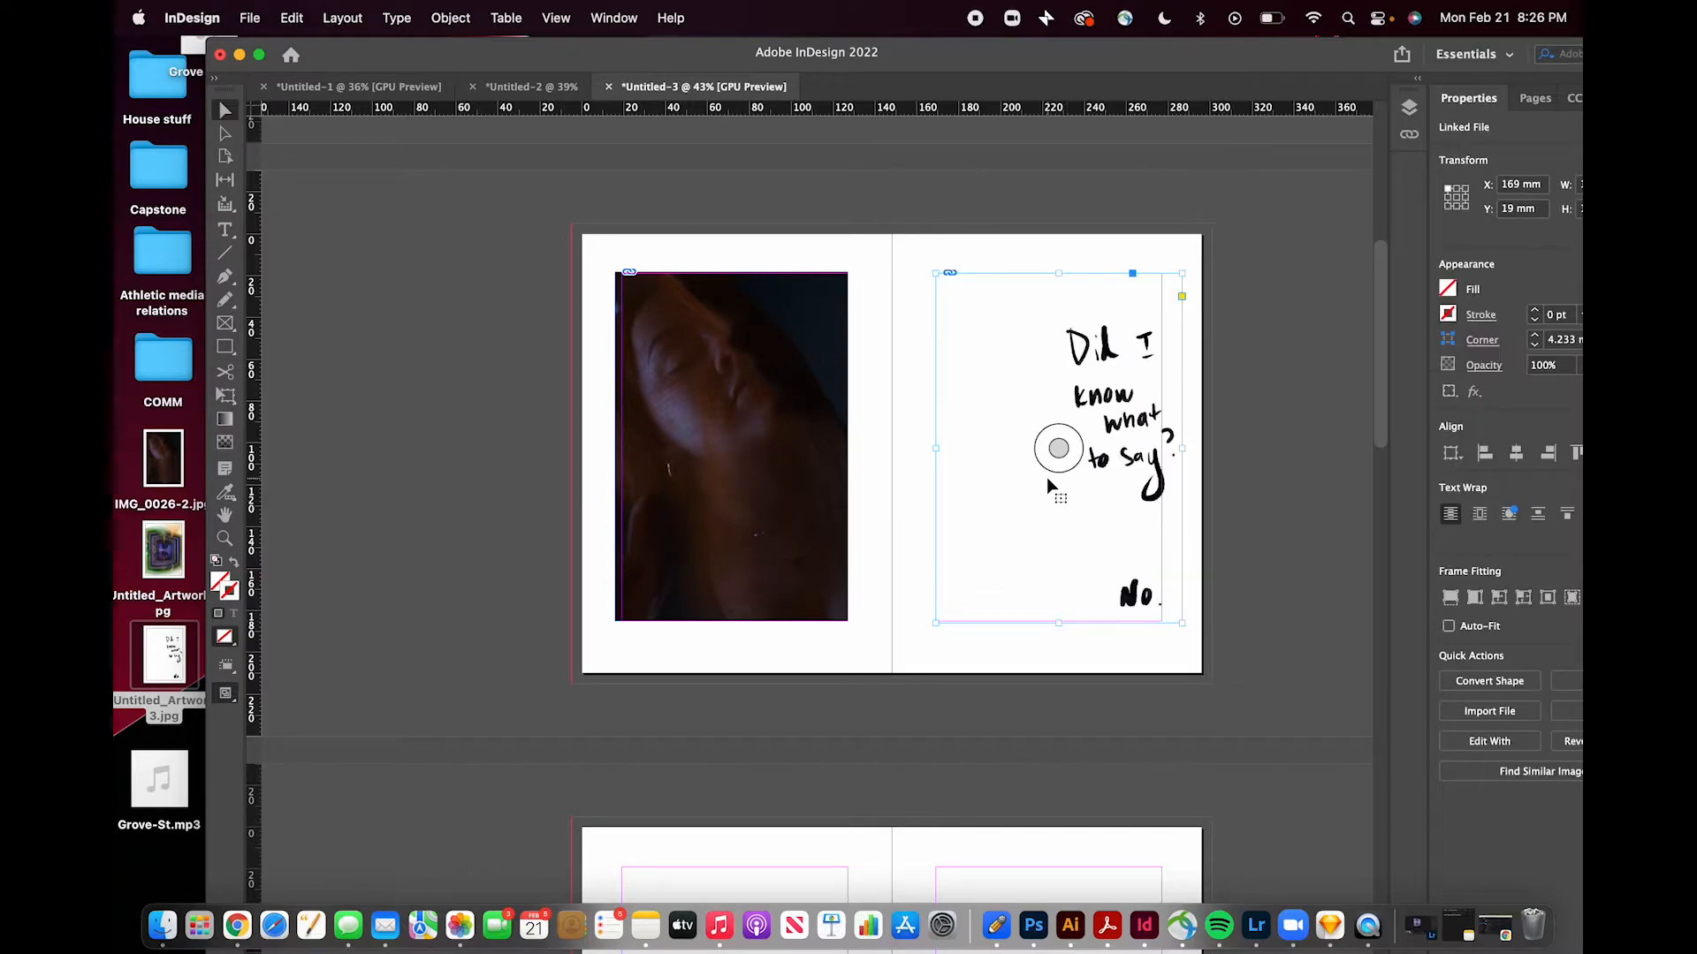
pyautogui.moveTo(1098, 501); pyautogui.dragTo(1079, 513)
pyautogui.moveTo(1344, 71); pyautogui.dragTo(1265, 71)
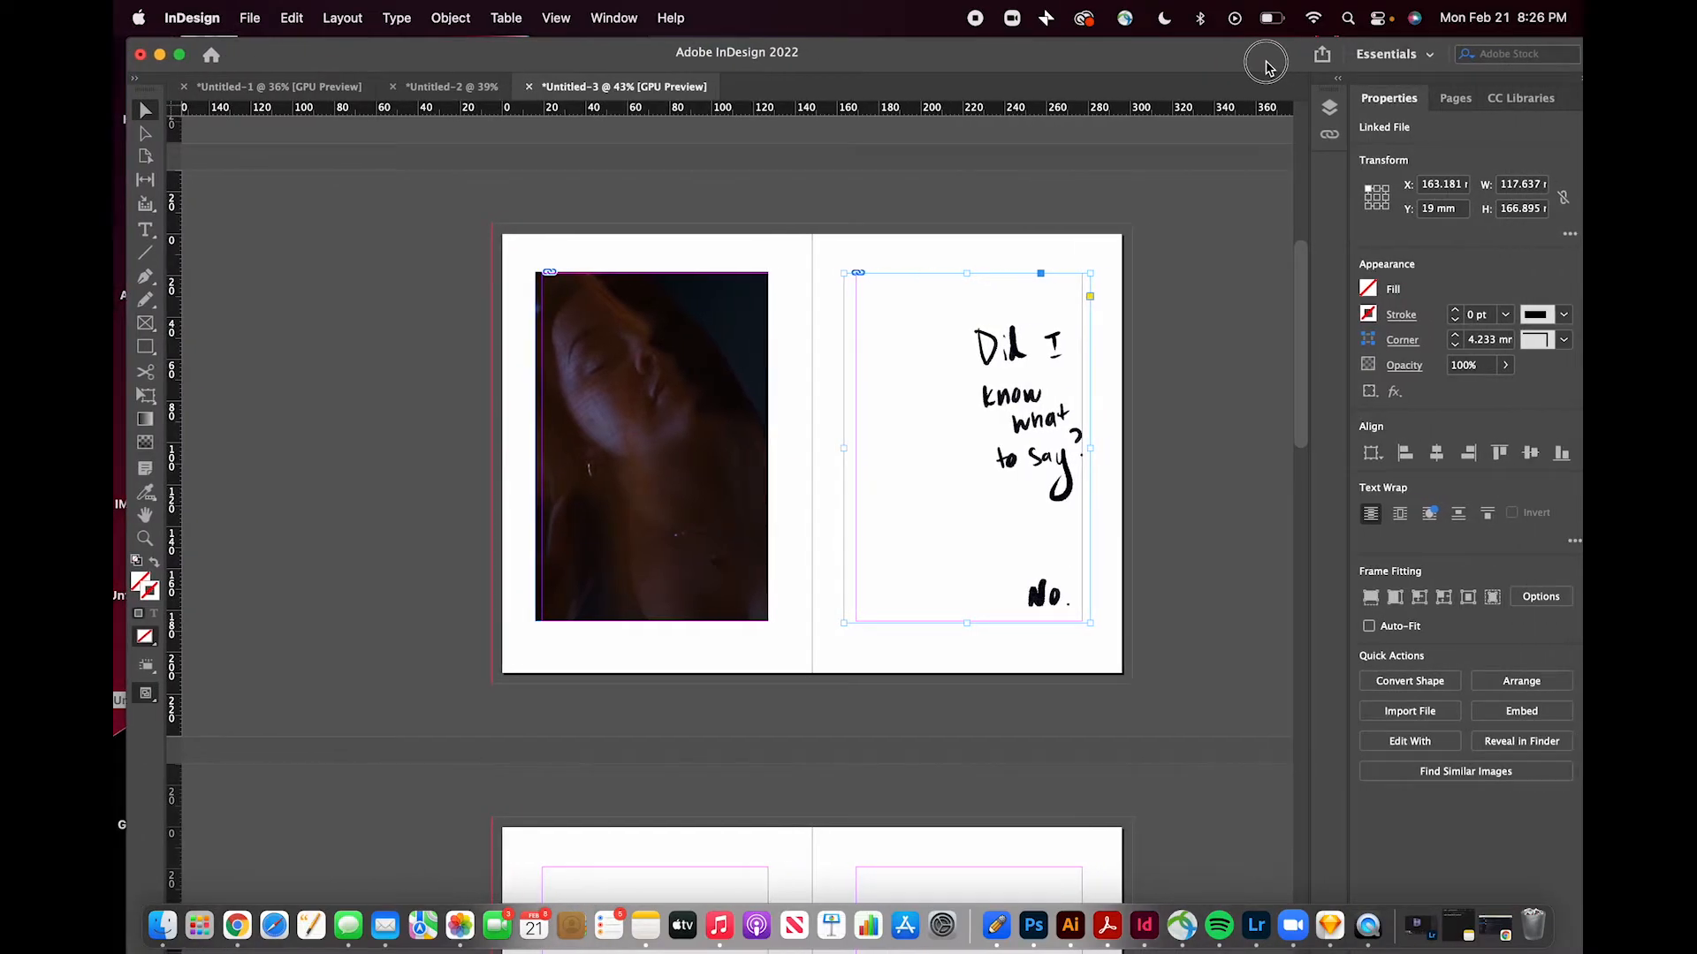
# - Open the Layers panel and expand Layer 1 to inspect its contents
pyautogui.click(1330, 110)
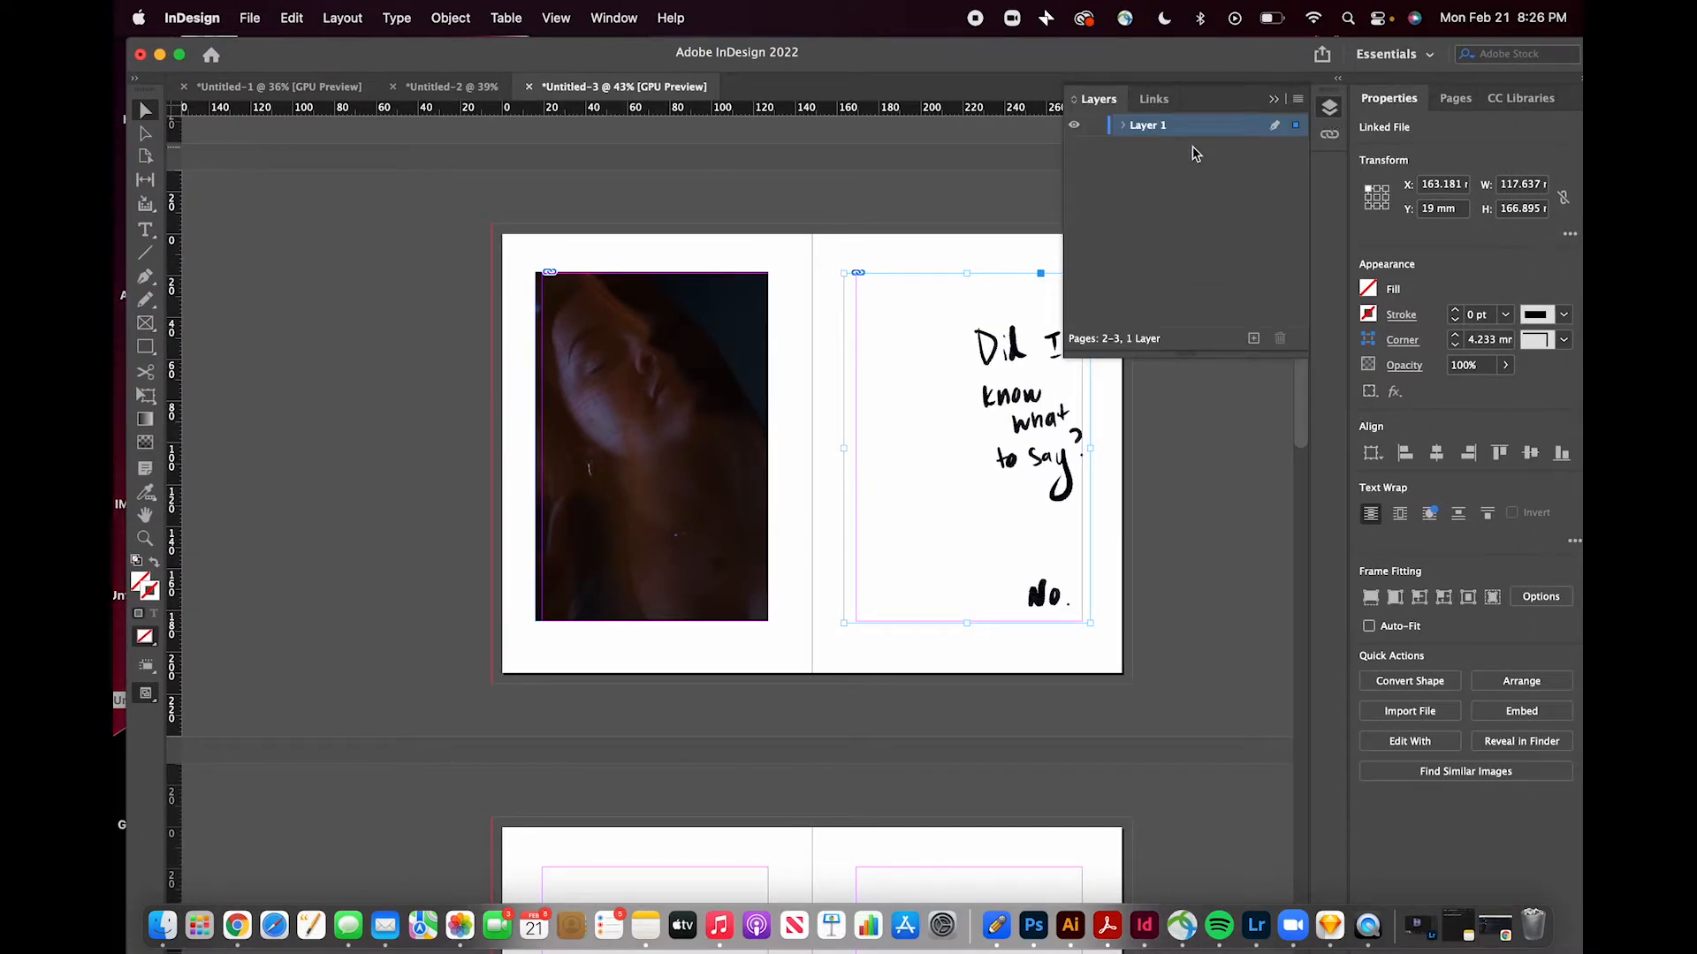
pyautogui.click(1123, 125)
pyautogui.click(1273, 99)
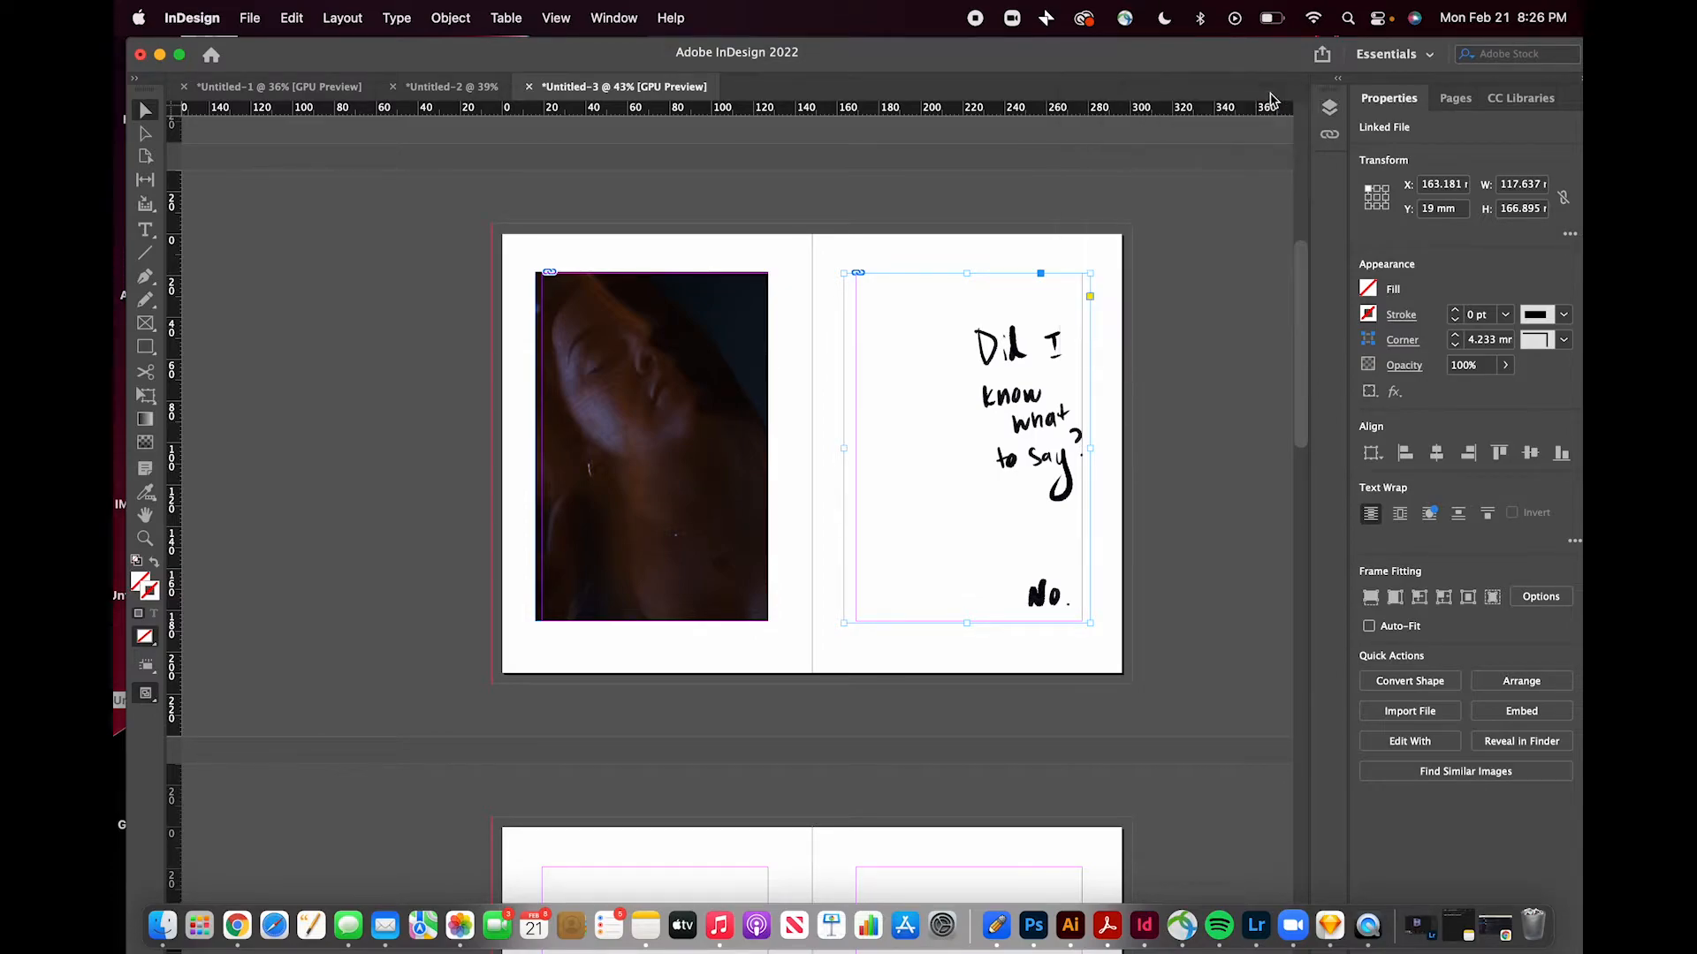
pyautogui.click(352, 359)
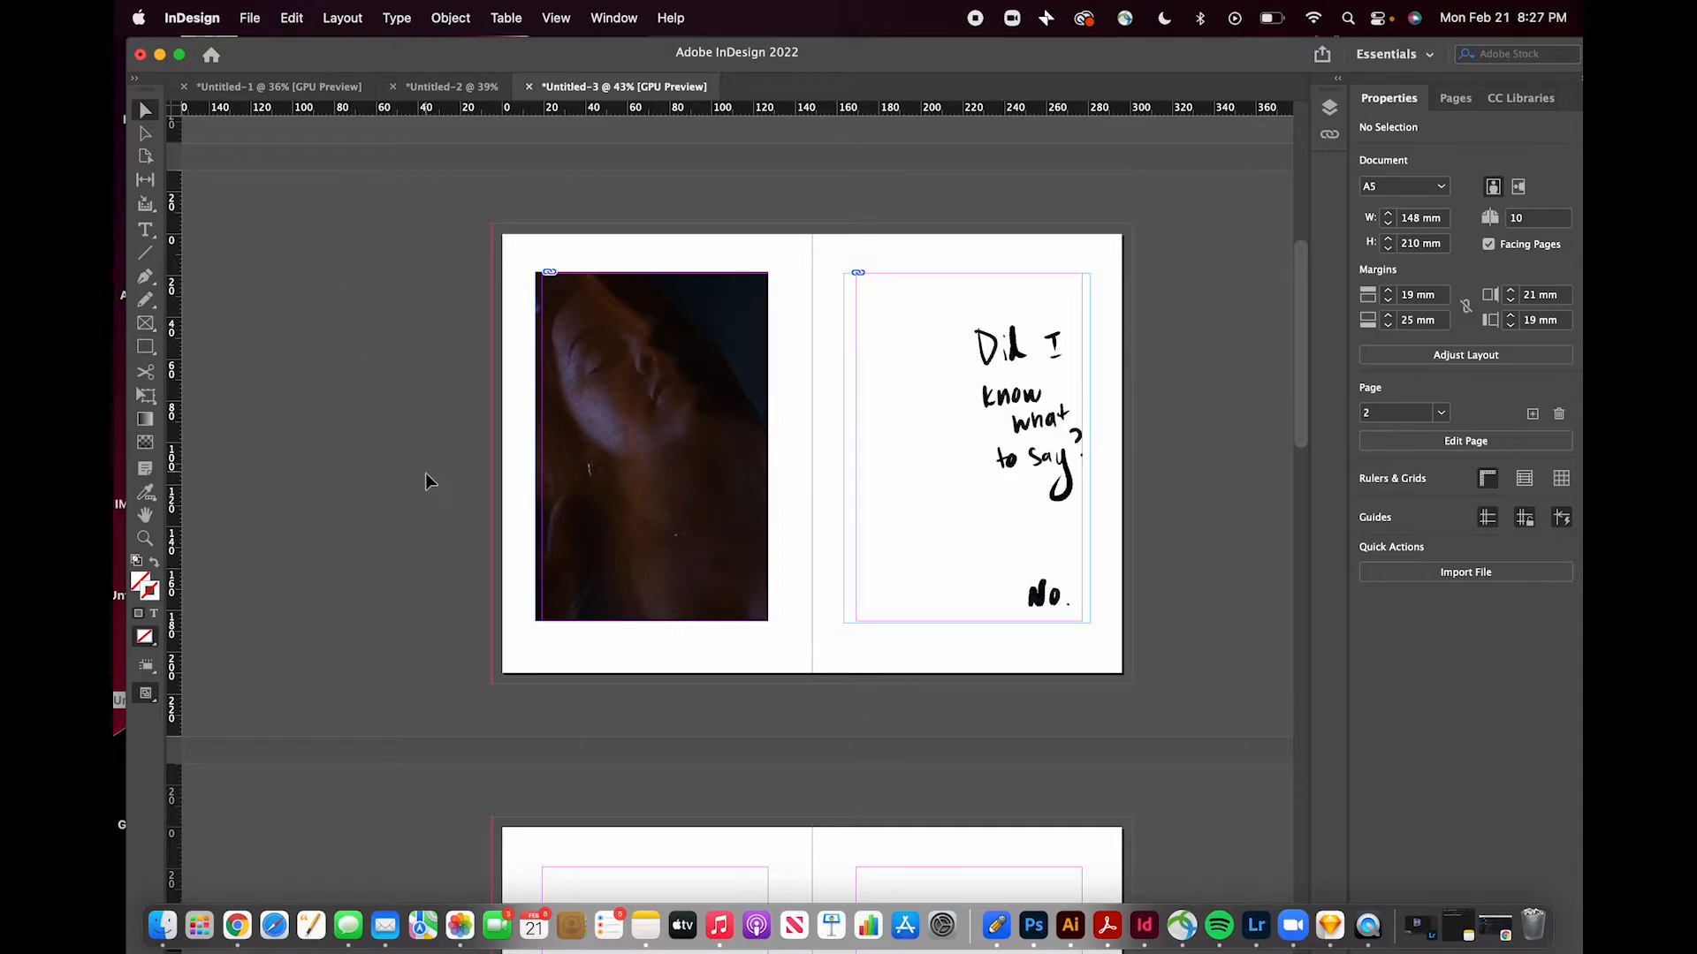
# - Place the colourful Untitled_Artwork image onto the right page of the next spread, filling it to the bleed
pyautogui.scroll(-8, 426, 477)
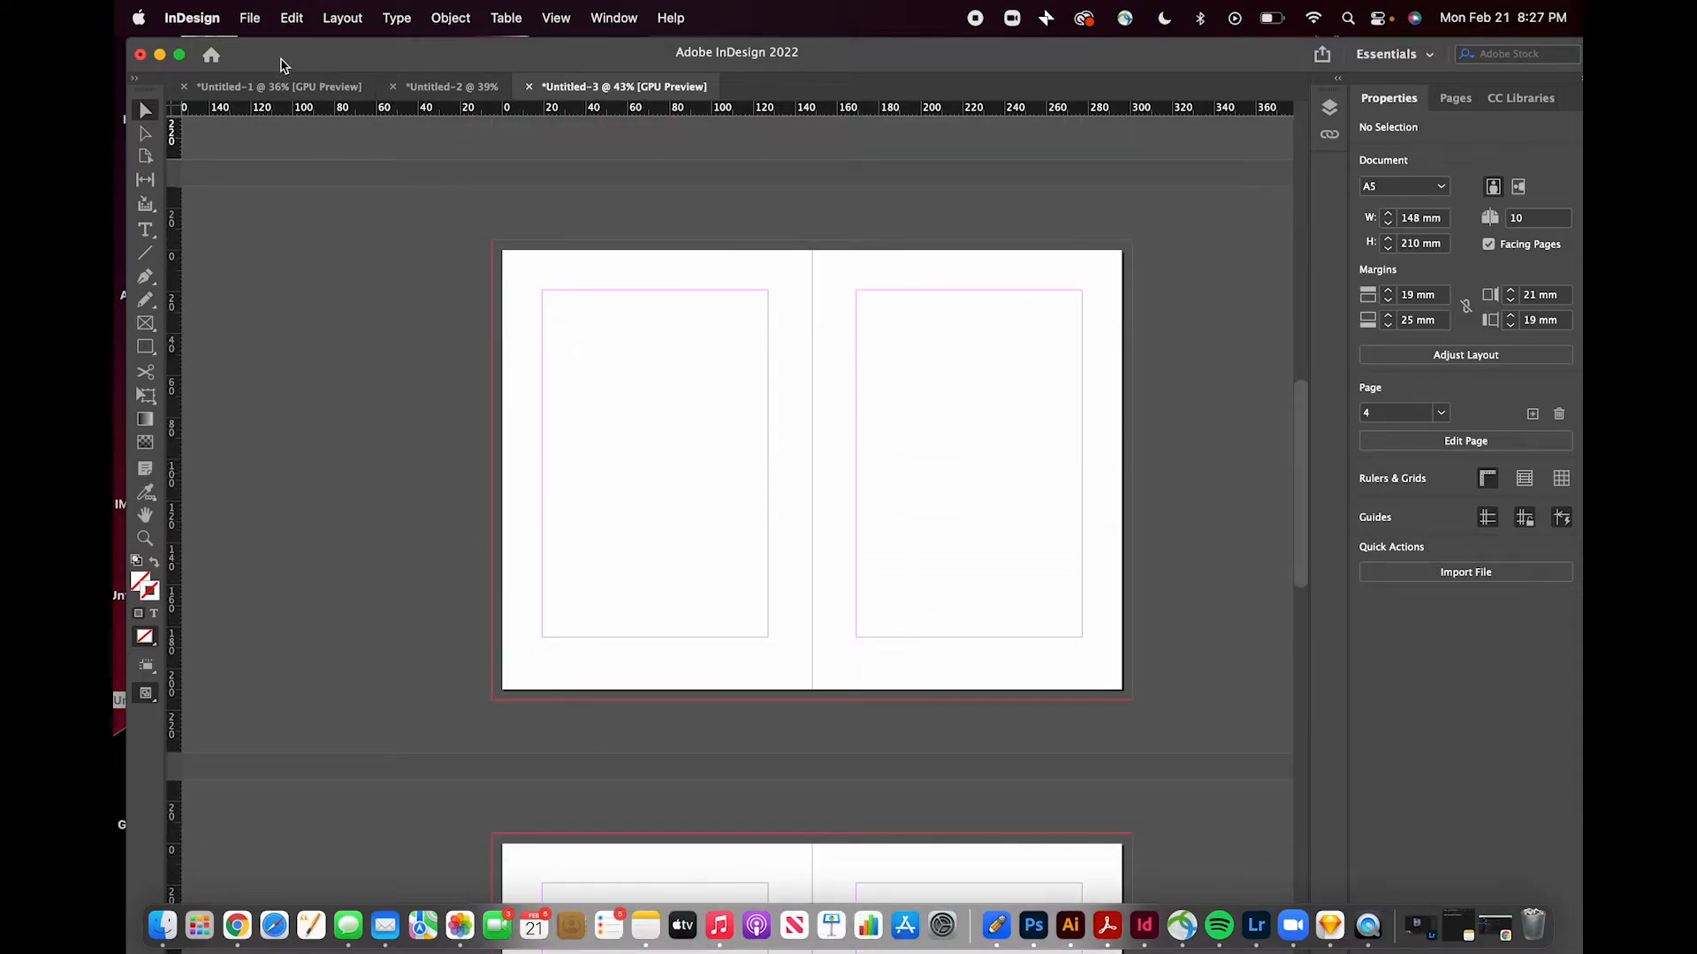
pyautogui.moveTo(283, 65); pyautogui.dragTo(354, 59)
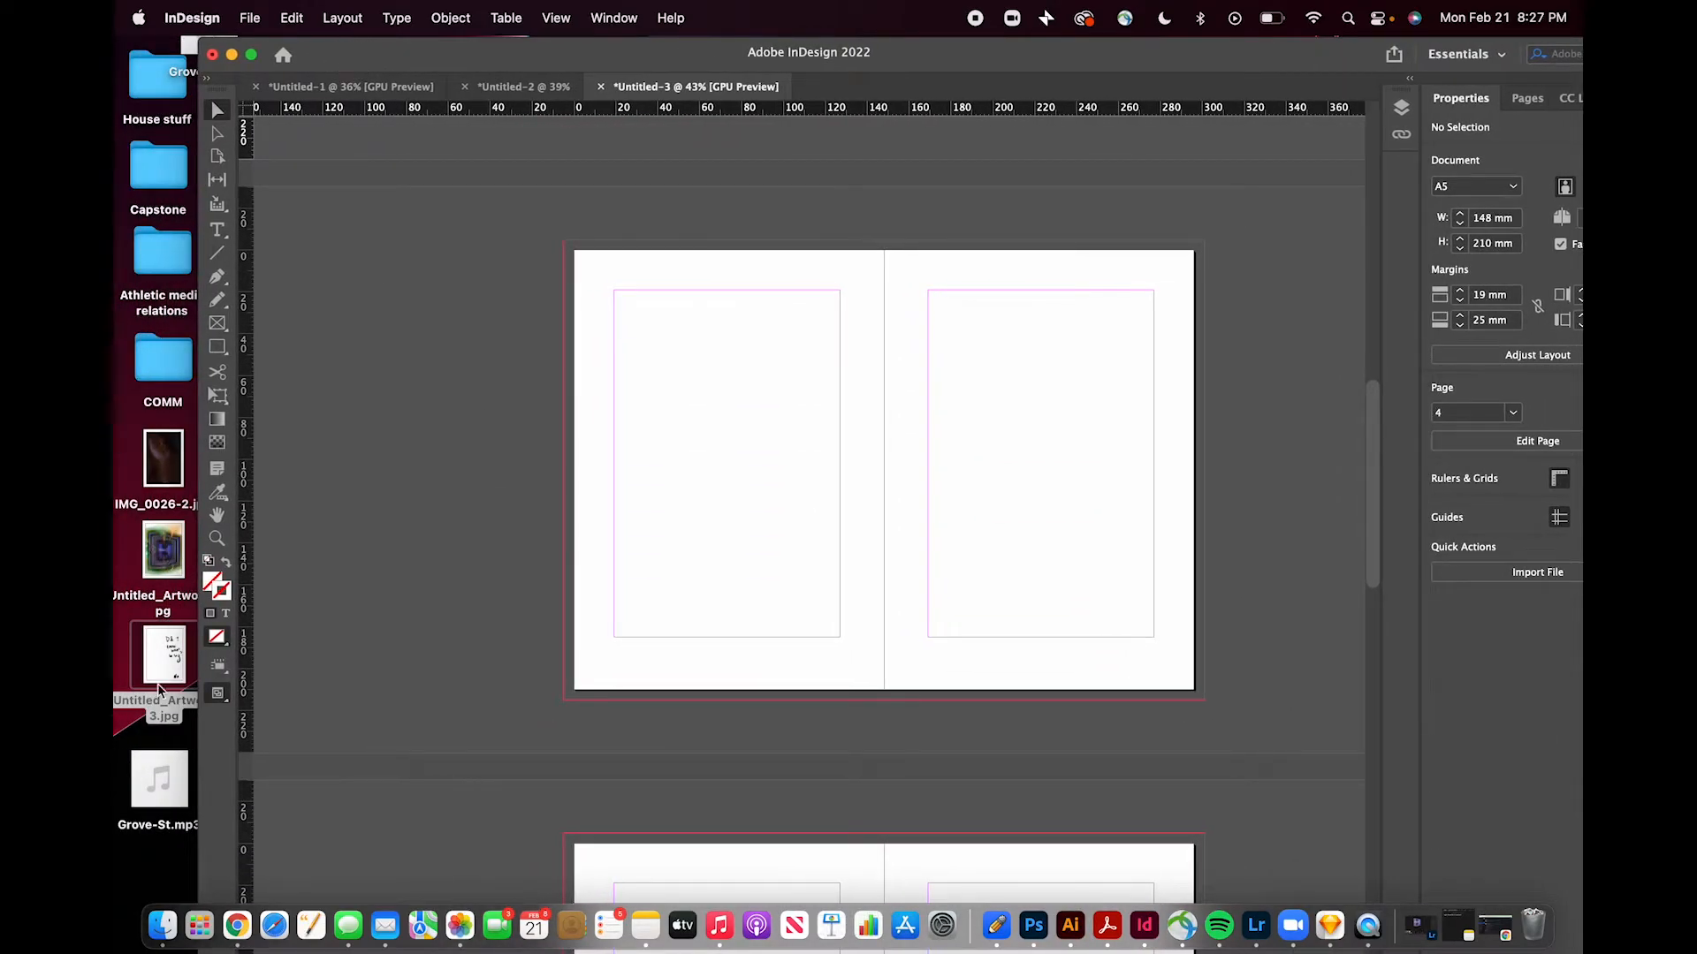
pyautogui.moveTo(149, 551); pyautogui.dragTo(1201, 695)
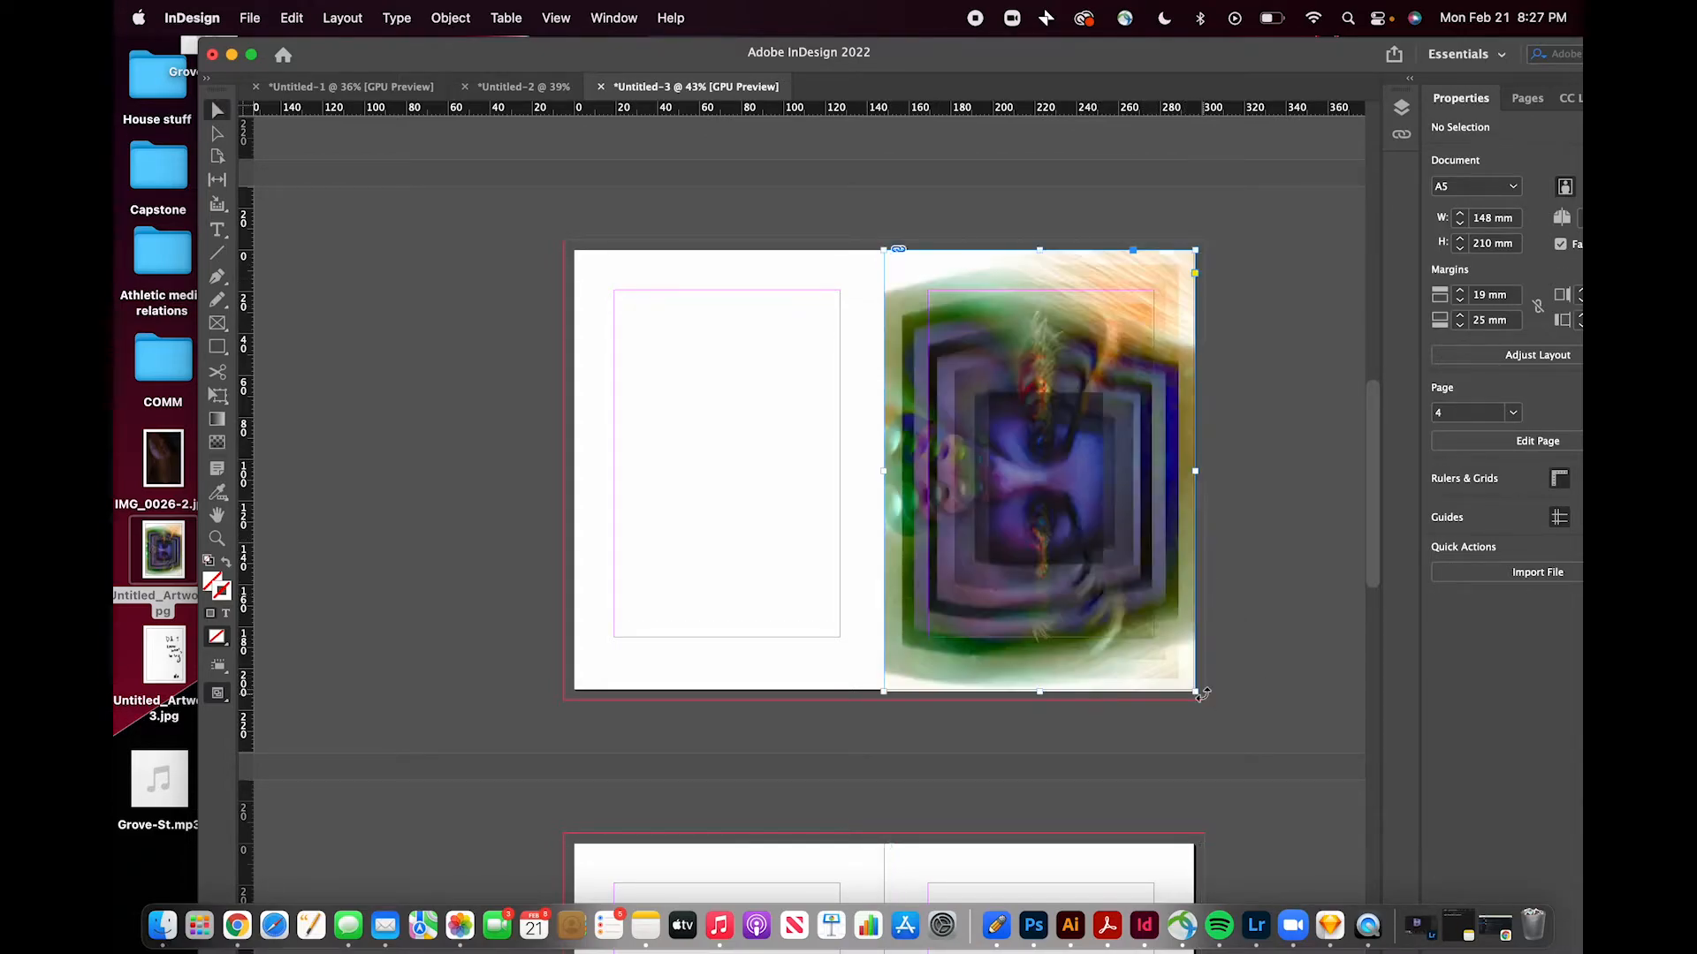
pyautogui.click(1302, 549)
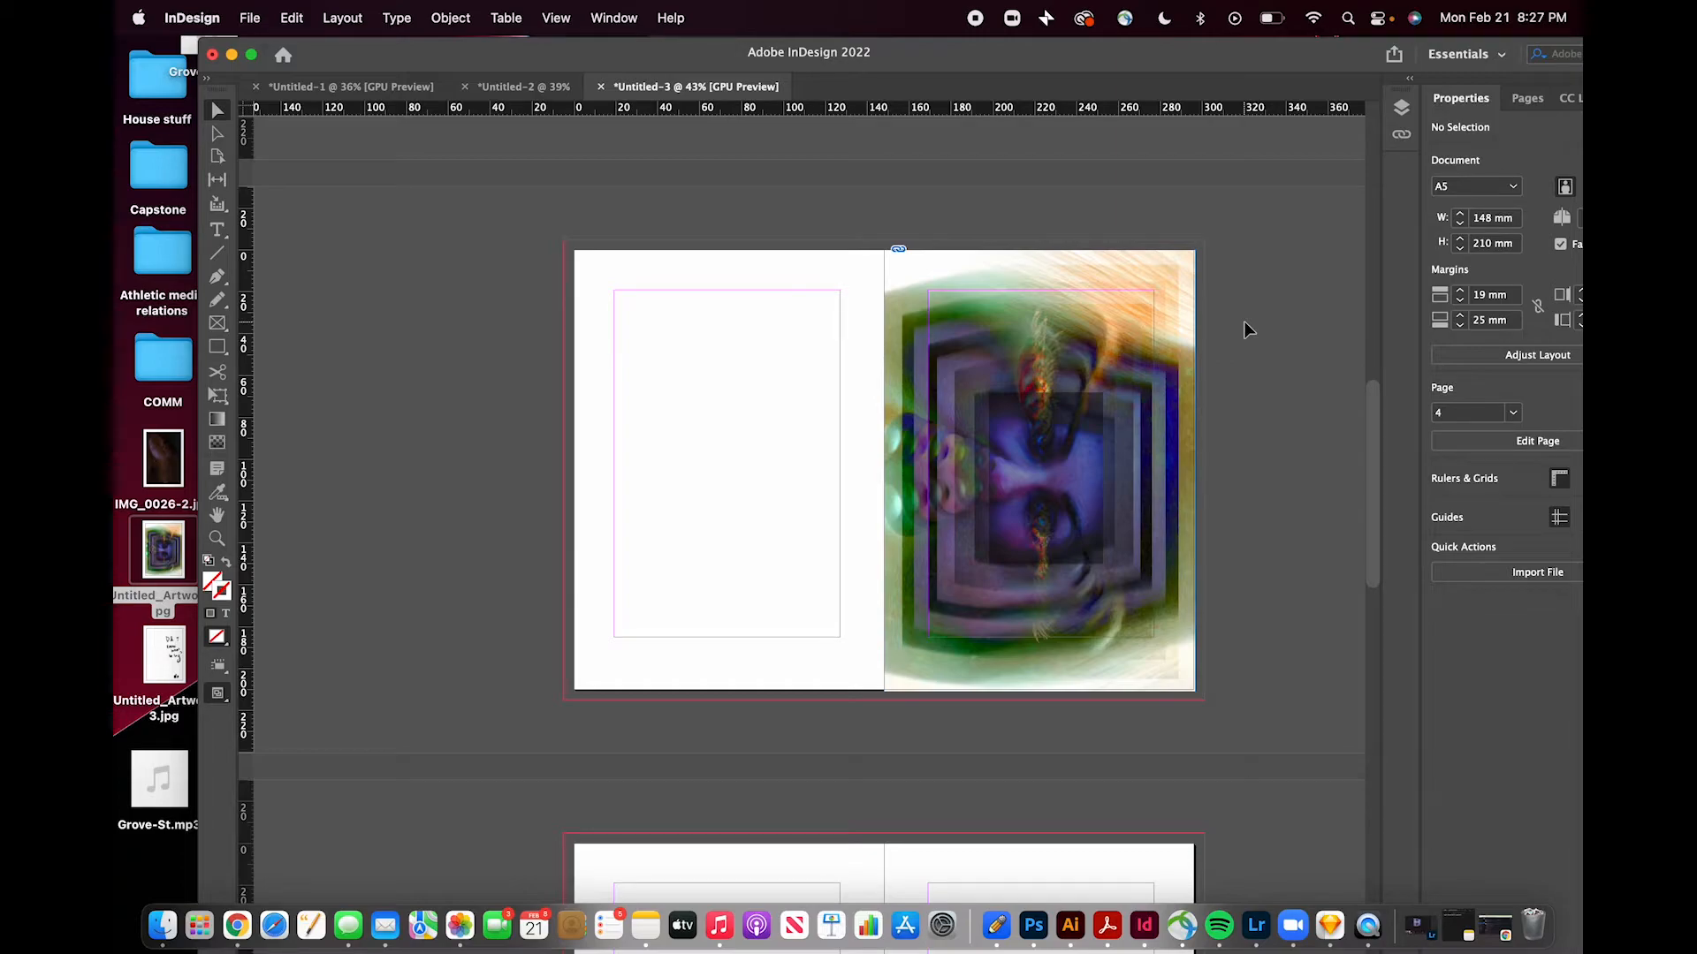
# - Open the interactive Media panel
pyautogui.scroll(5, 561, 306)
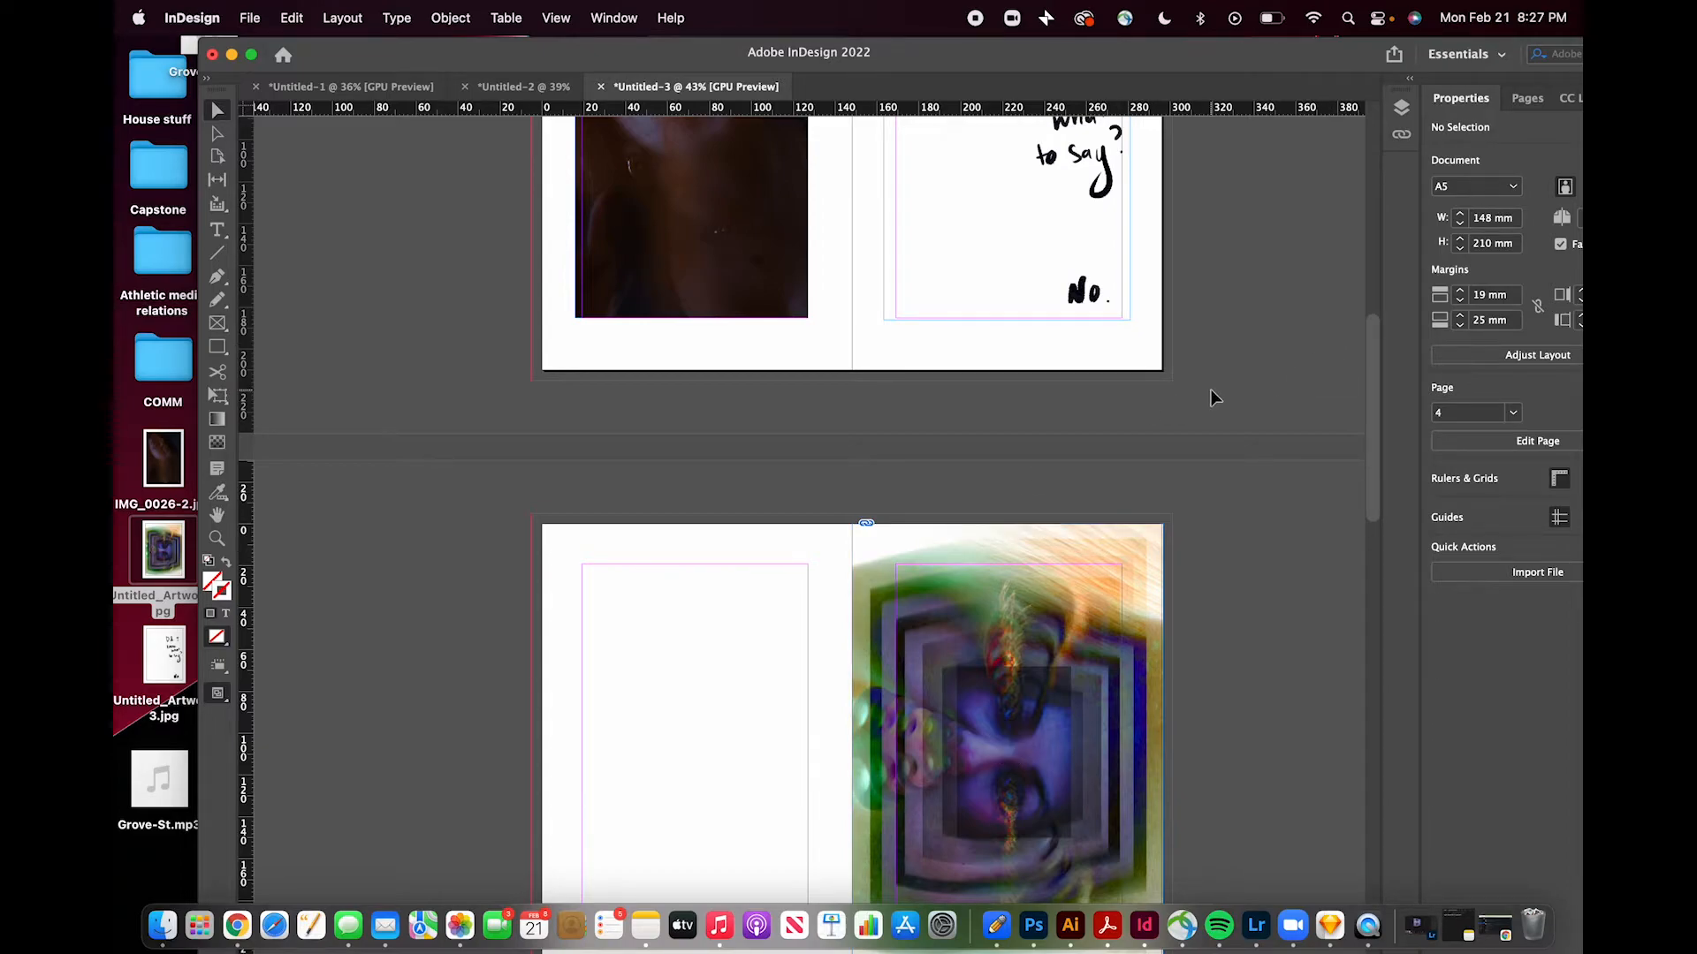
pyautogui.scroll(2, 1246, 453)
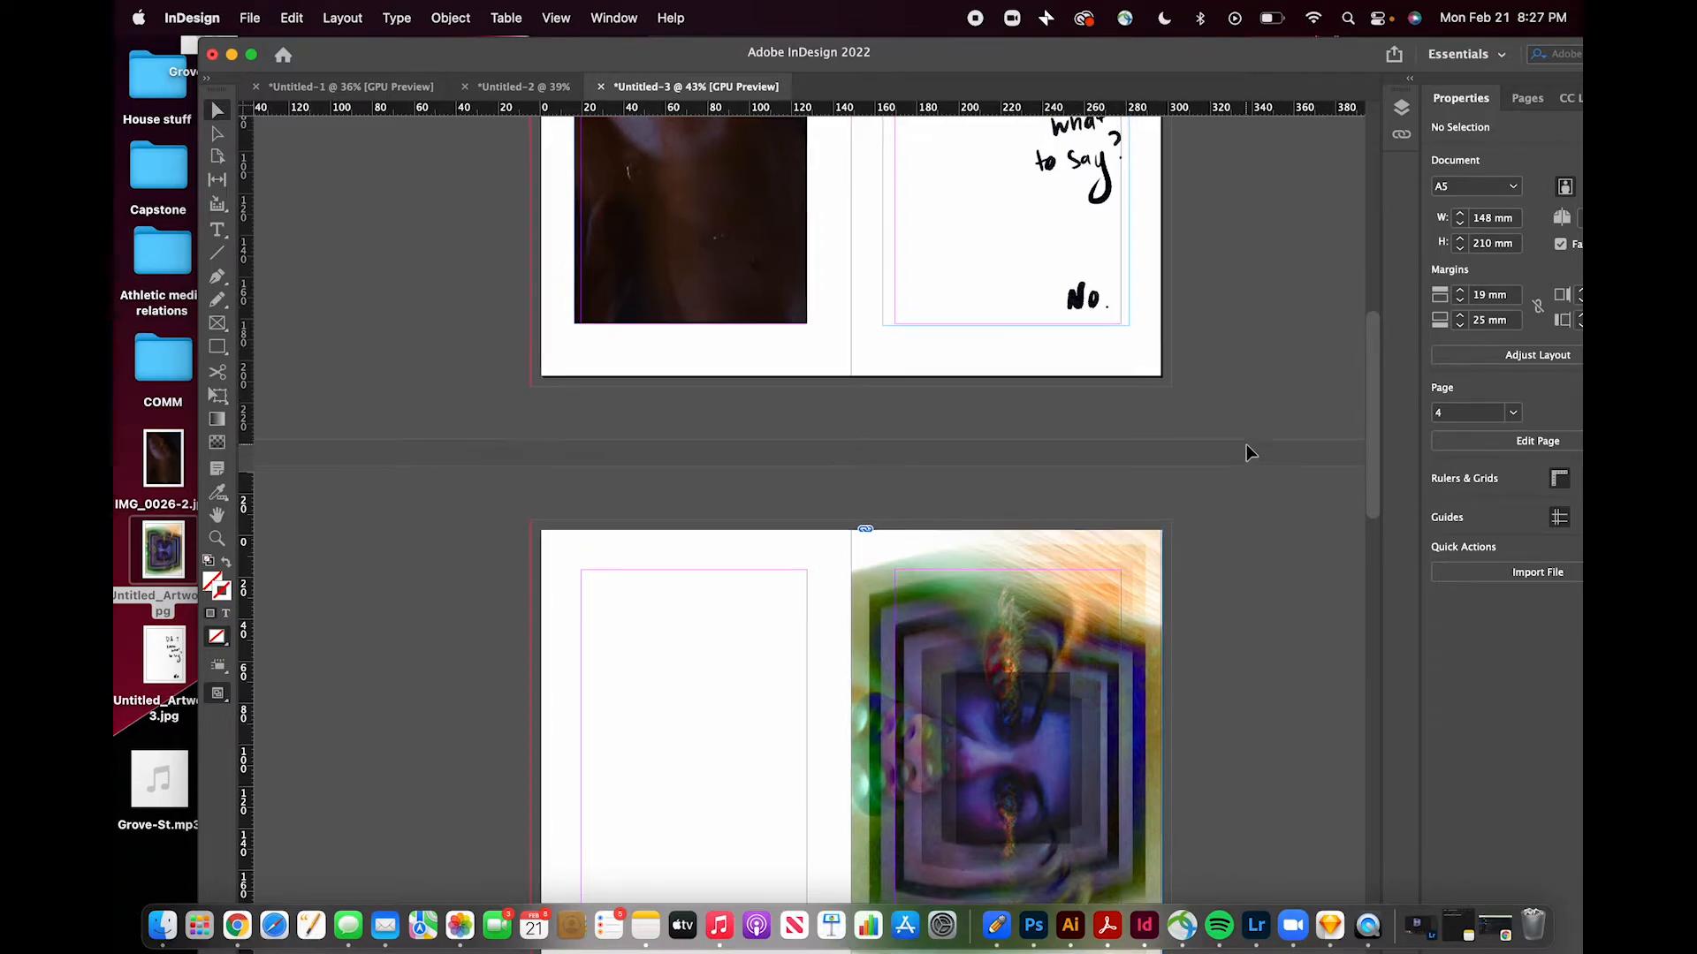
pyautogui.scroll(3, 1246, 452)
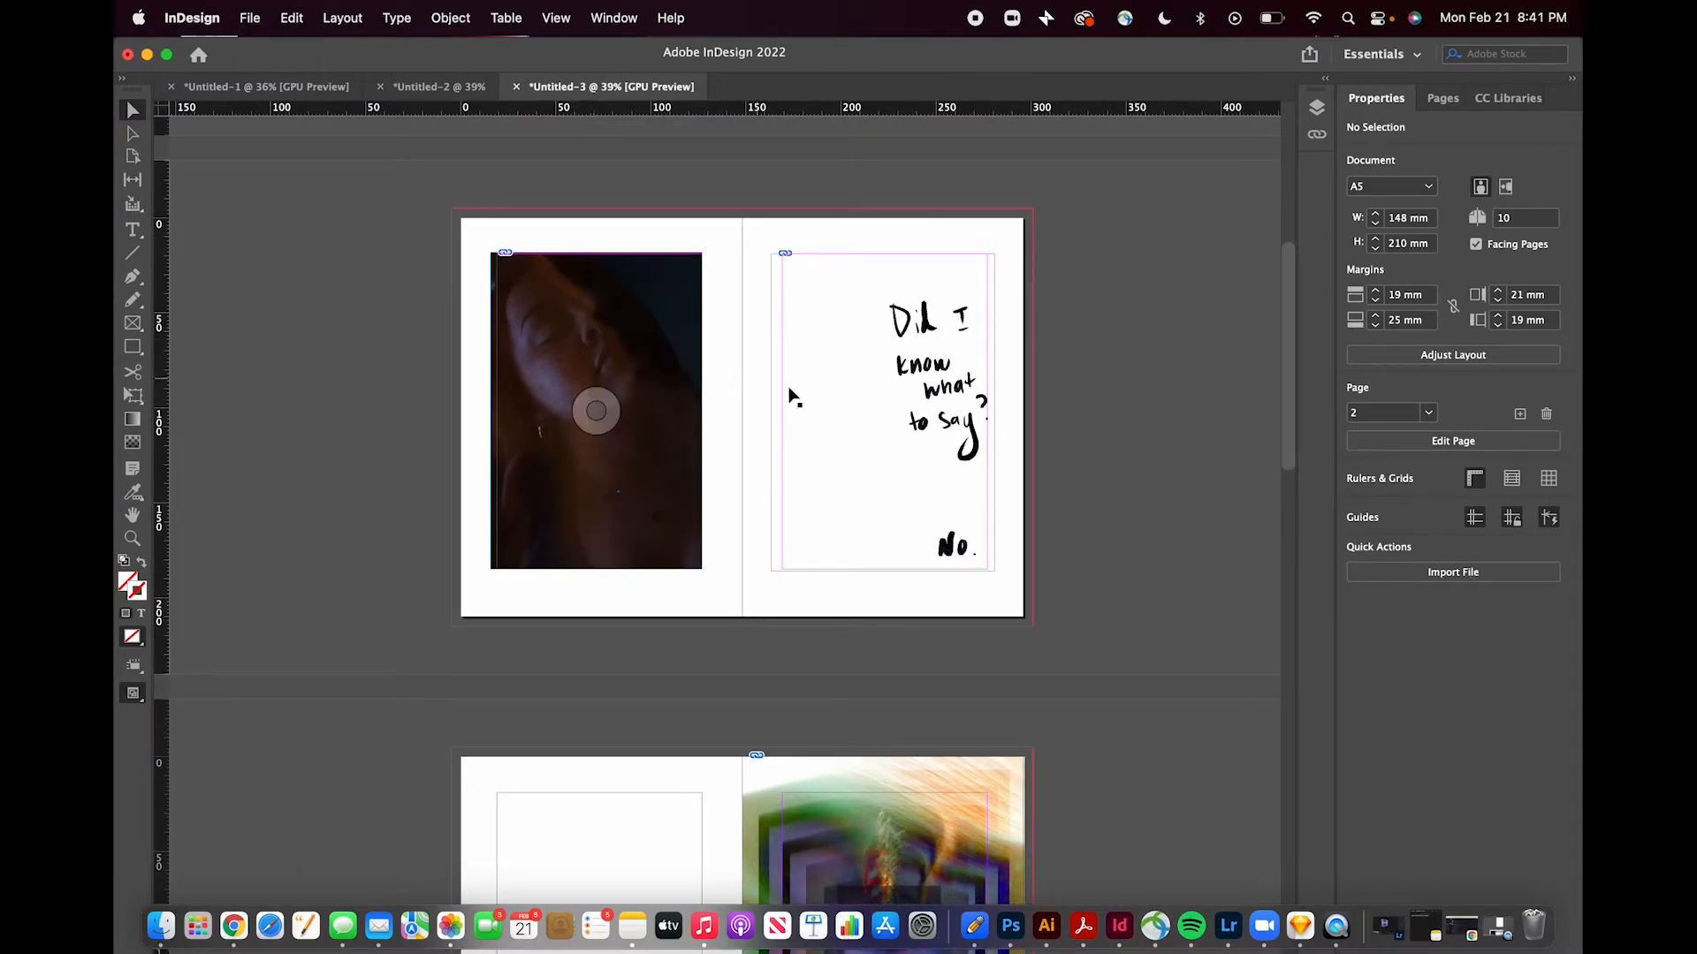
pyautogui.click(617, 26)
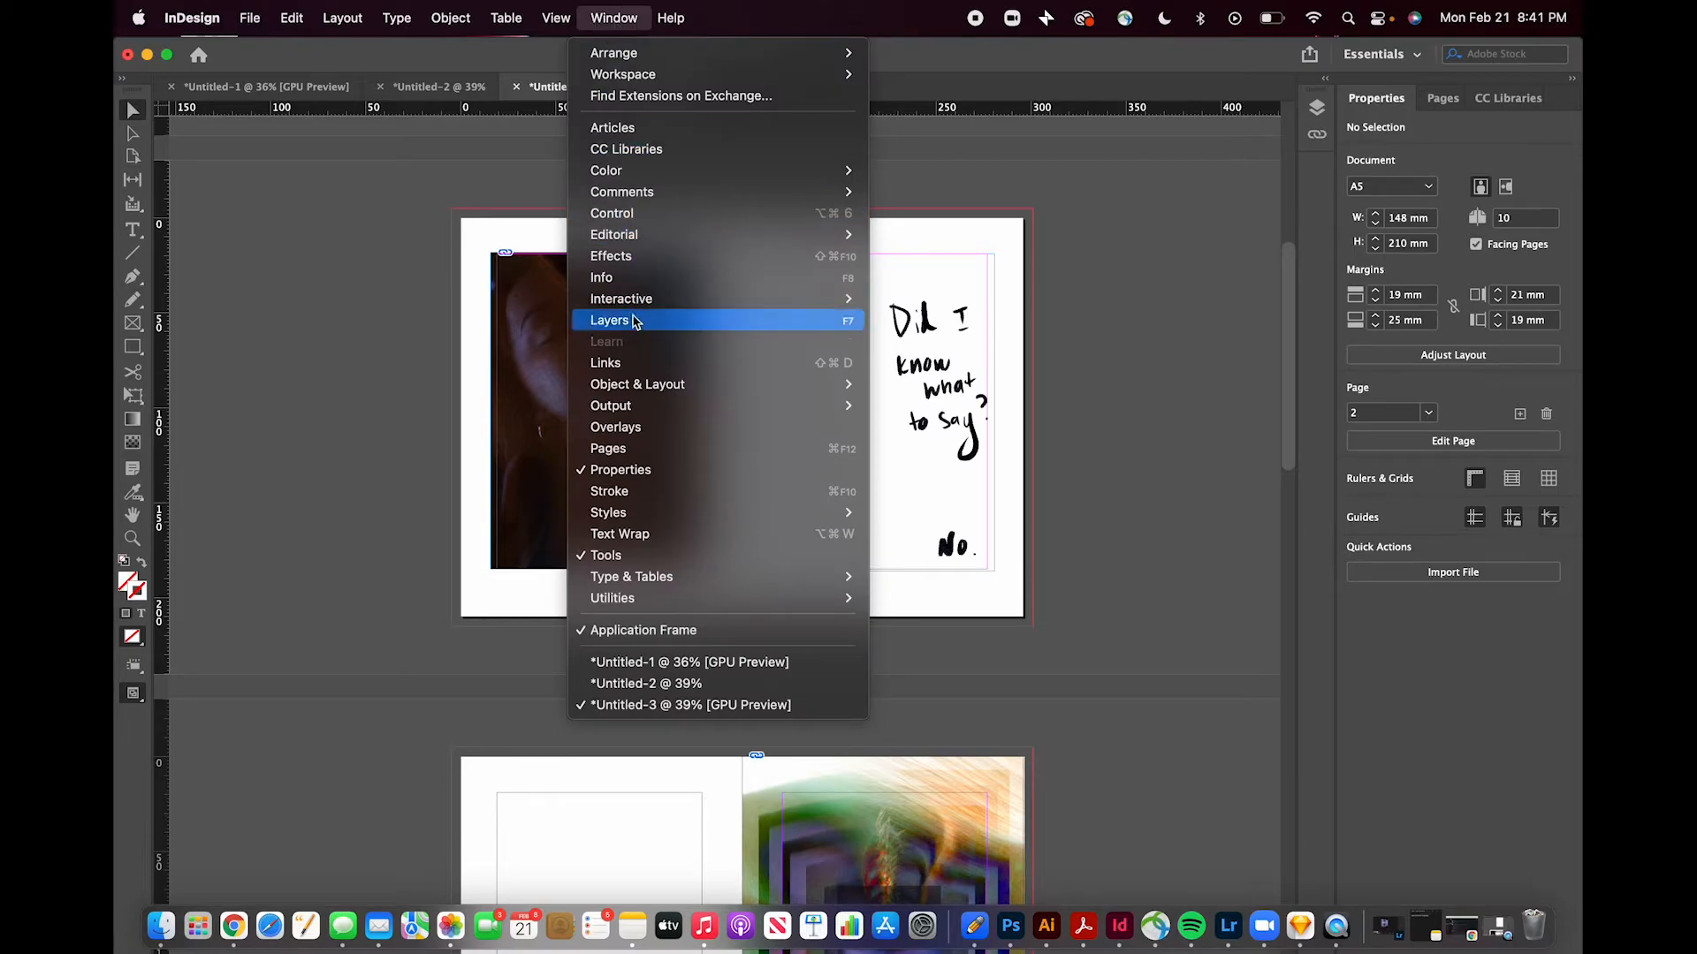
pyautogui.moveTo(633, 305)
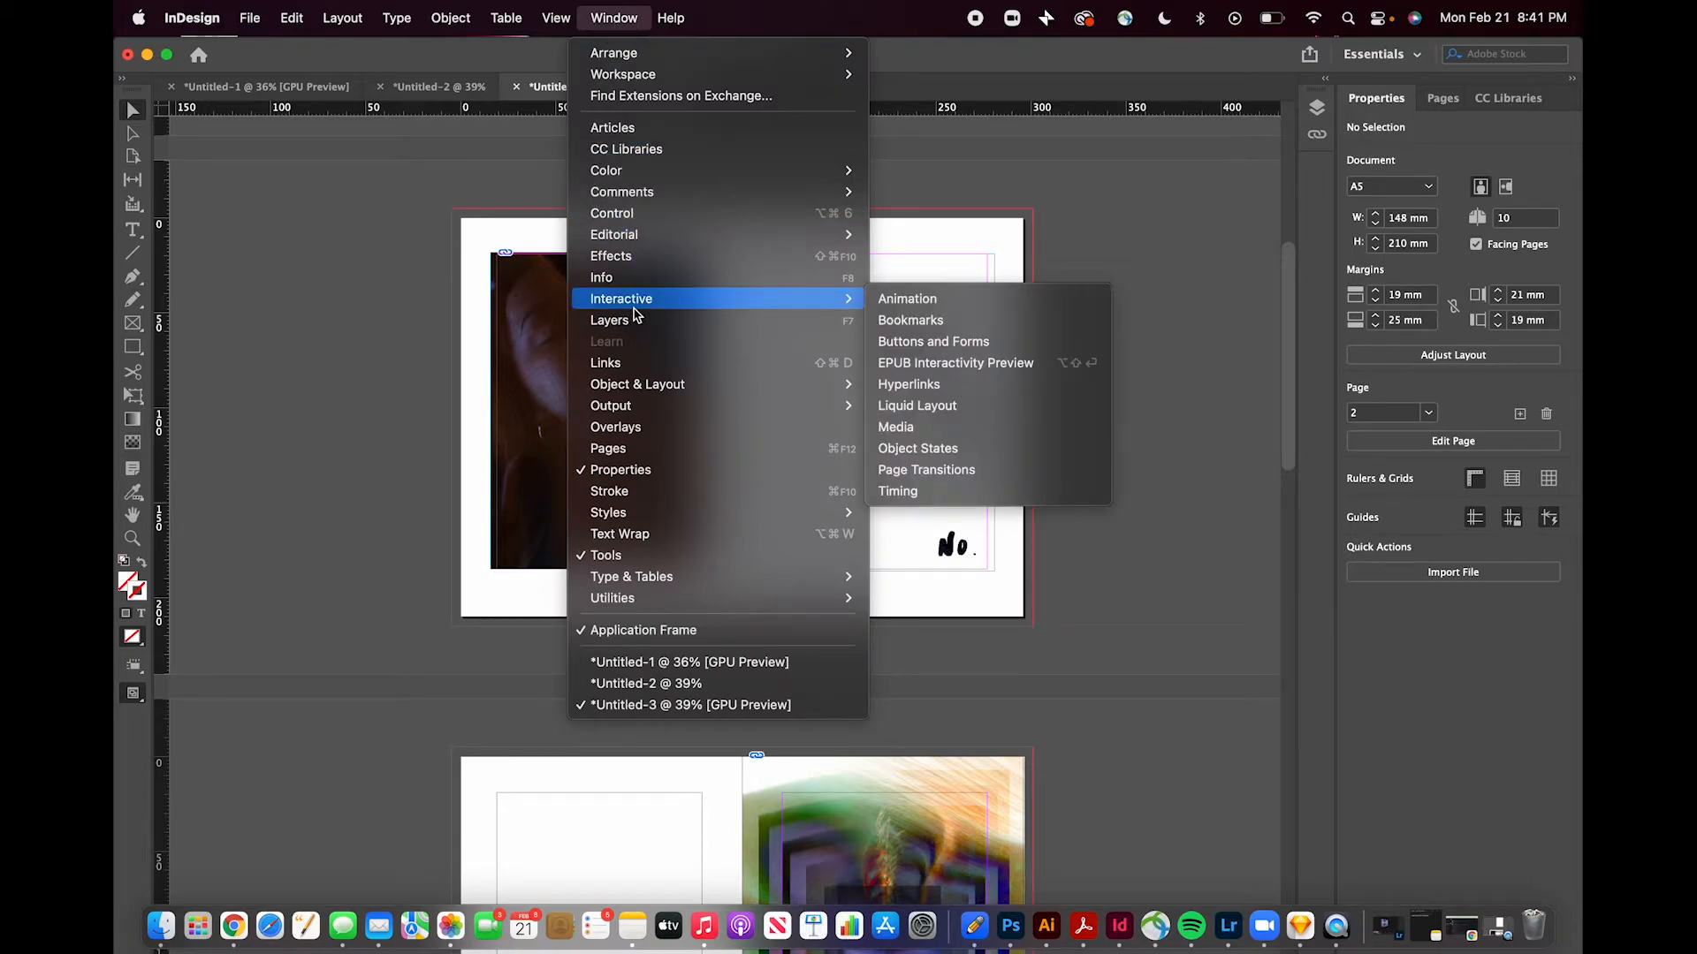
pyautogui.click(915, 428)
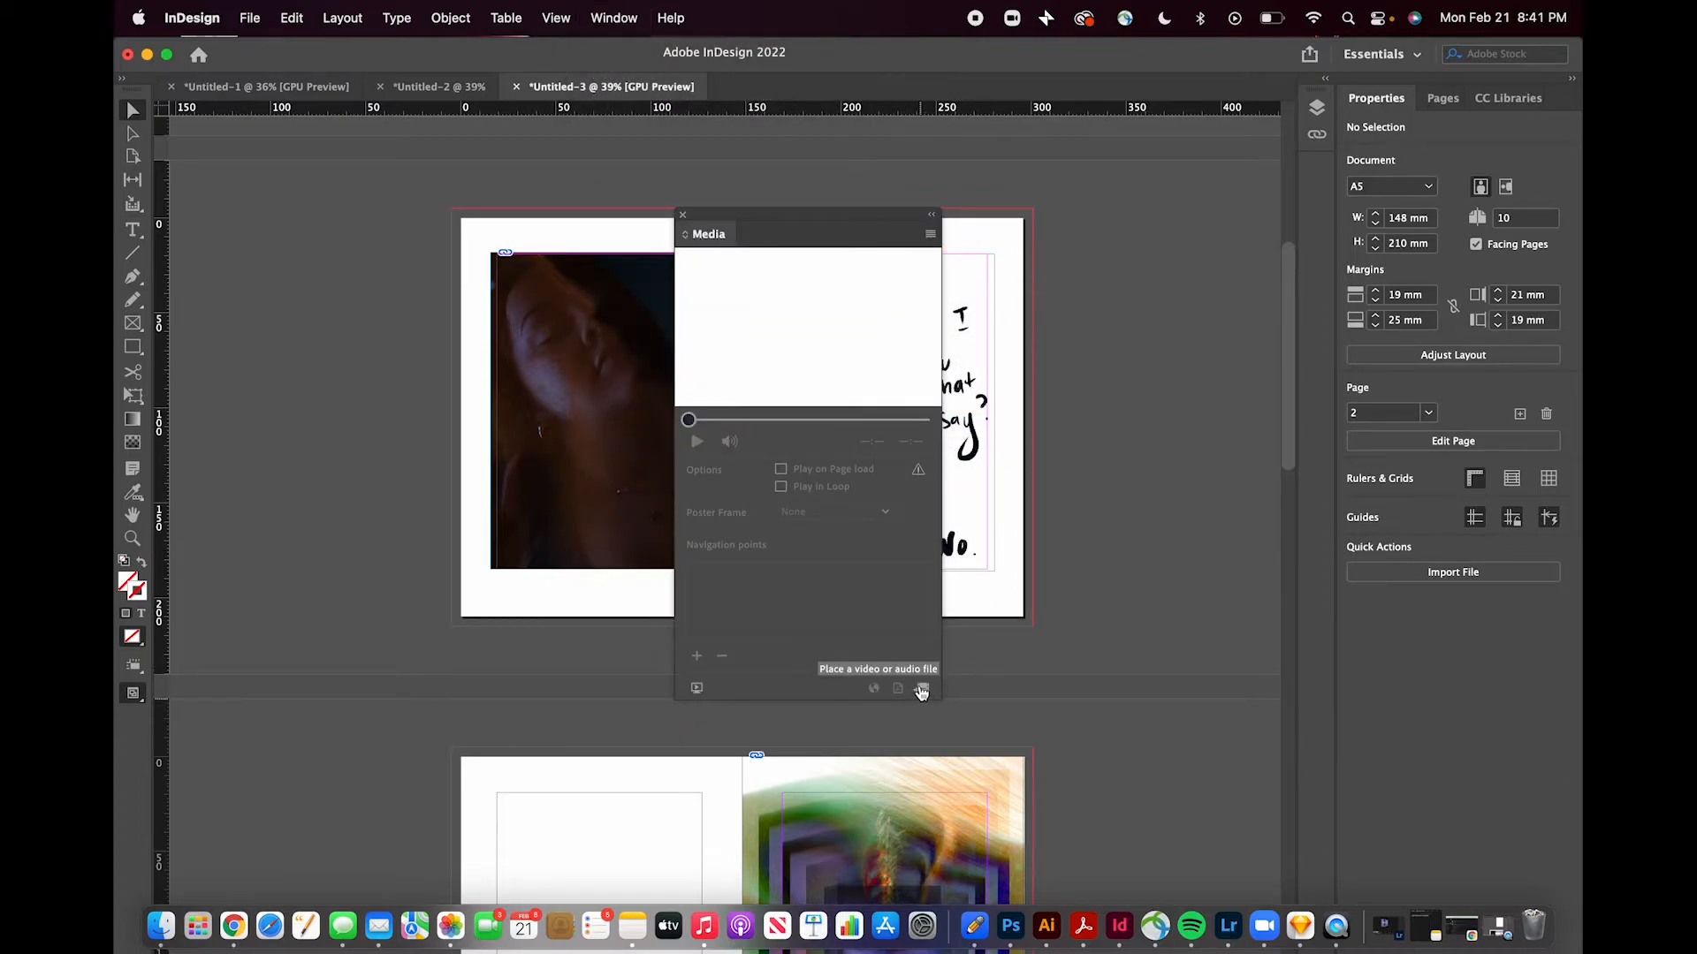
# - Place the Grove-St.mp3 audio file as a 26 mm square frame at the upper-right corner of the left-page photo
pyautogui.click(921, 690)
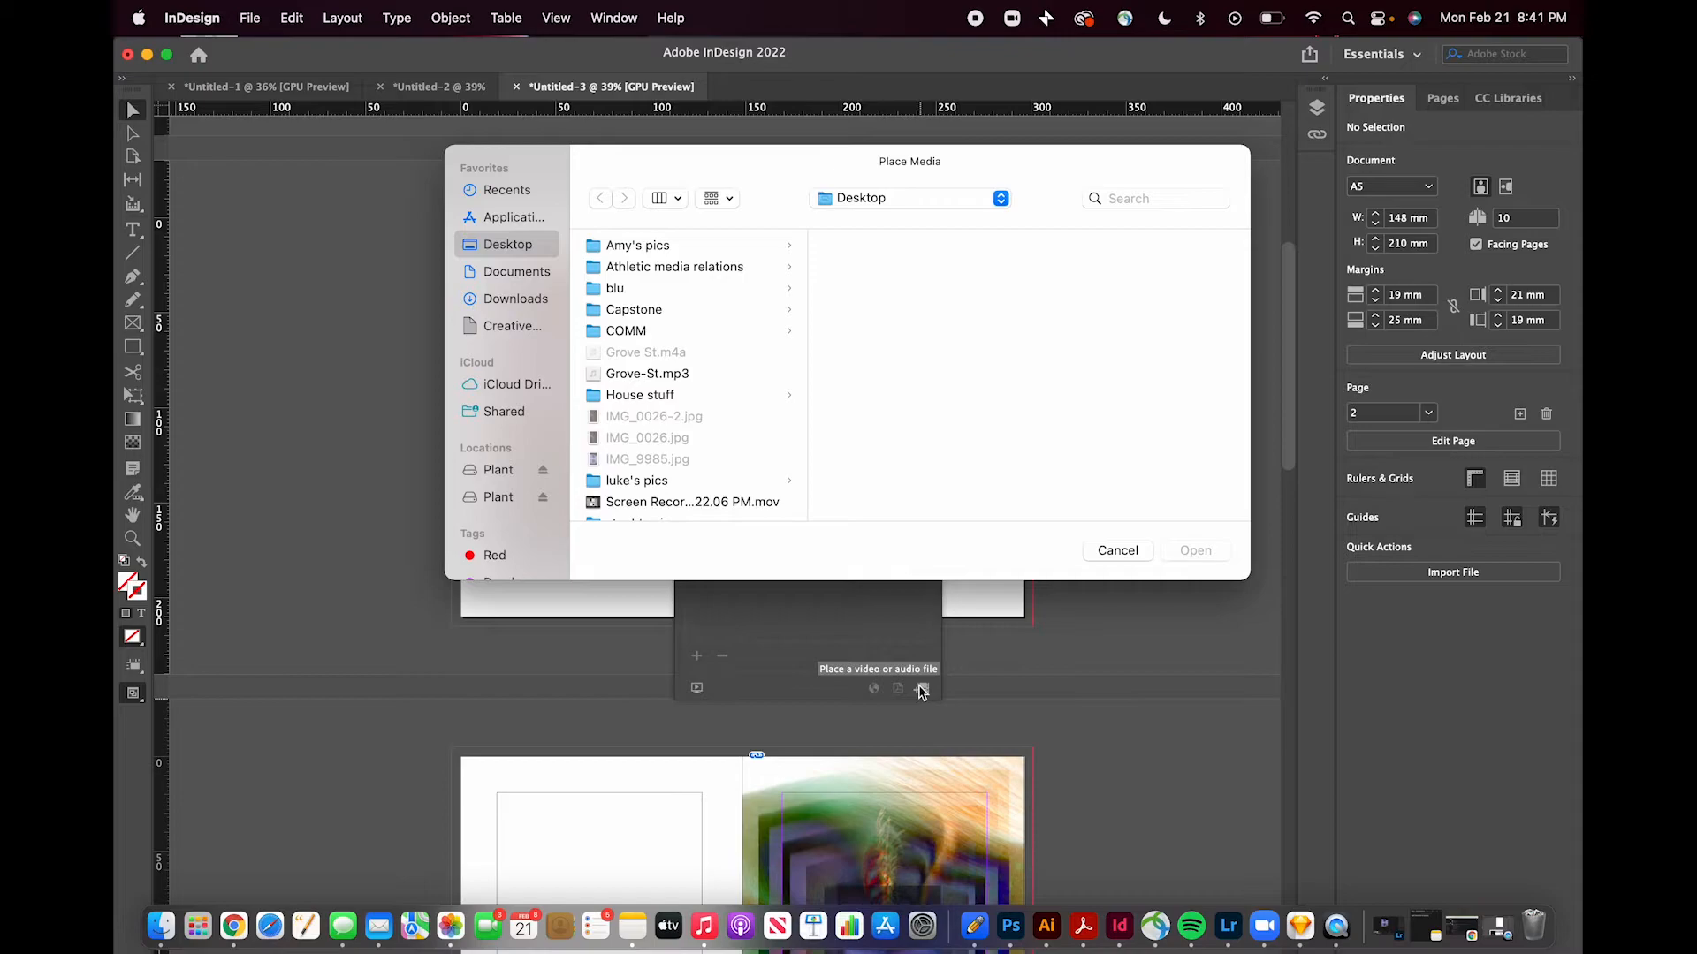
pyautogui.click(657, 374)
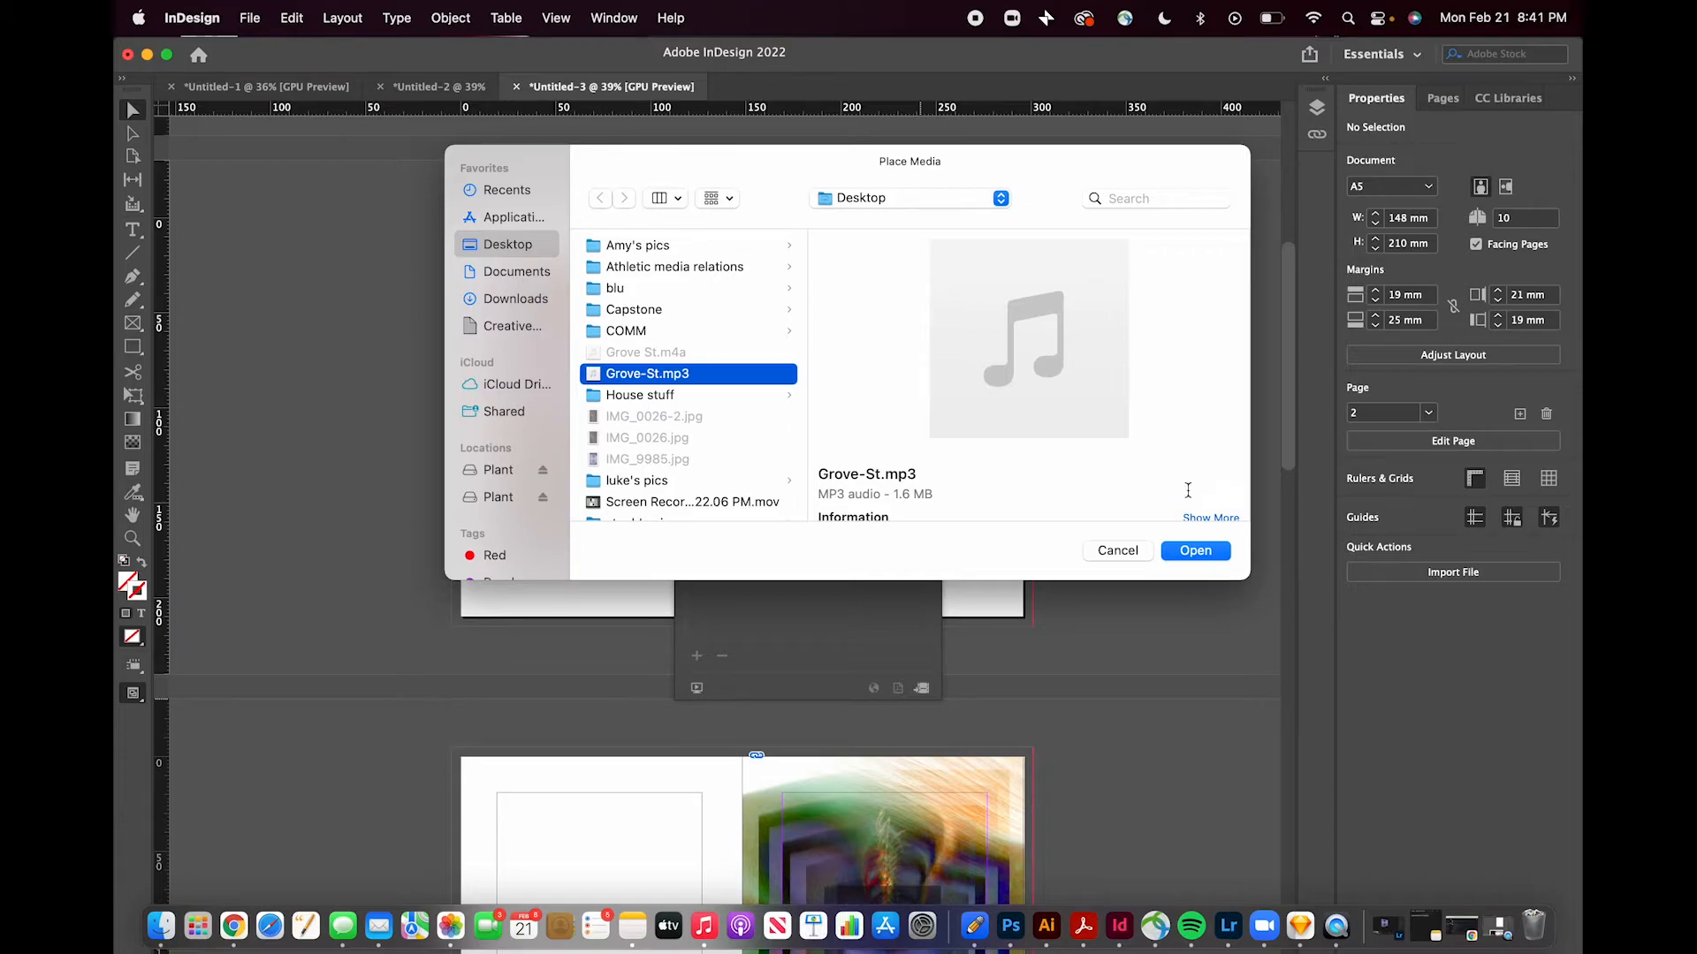
pyautogui.click(1193, 552)
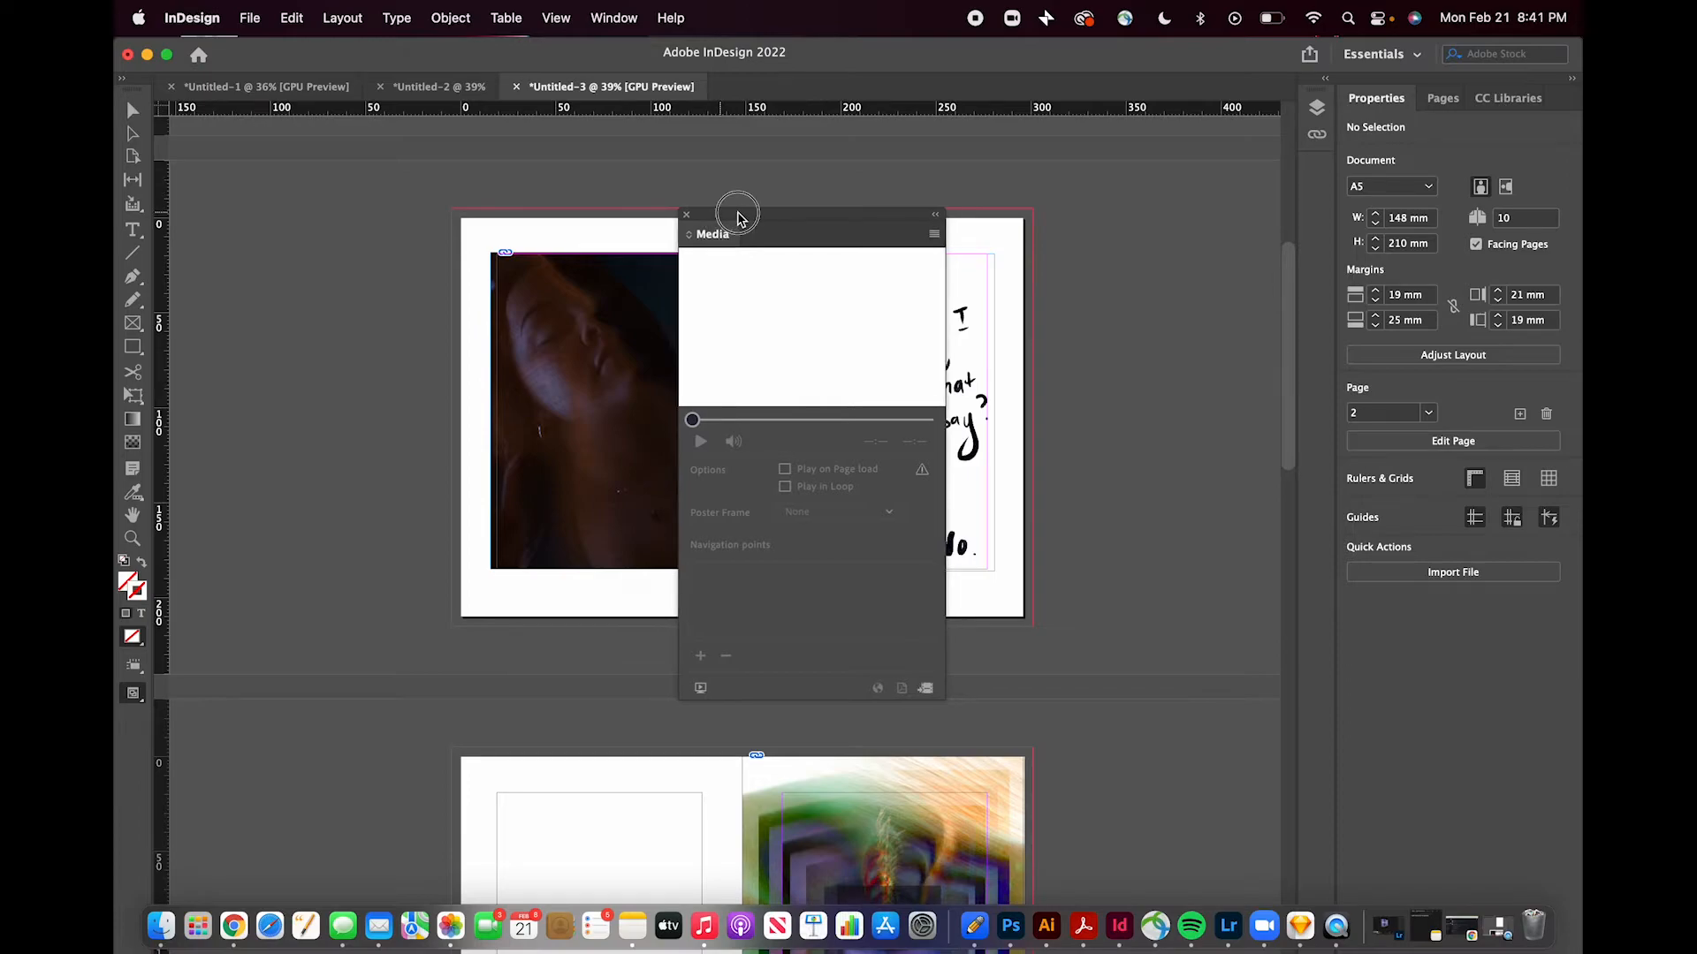
pyautogui.moveTo(739, 215); pyautogui.dragTo(1043, 170)
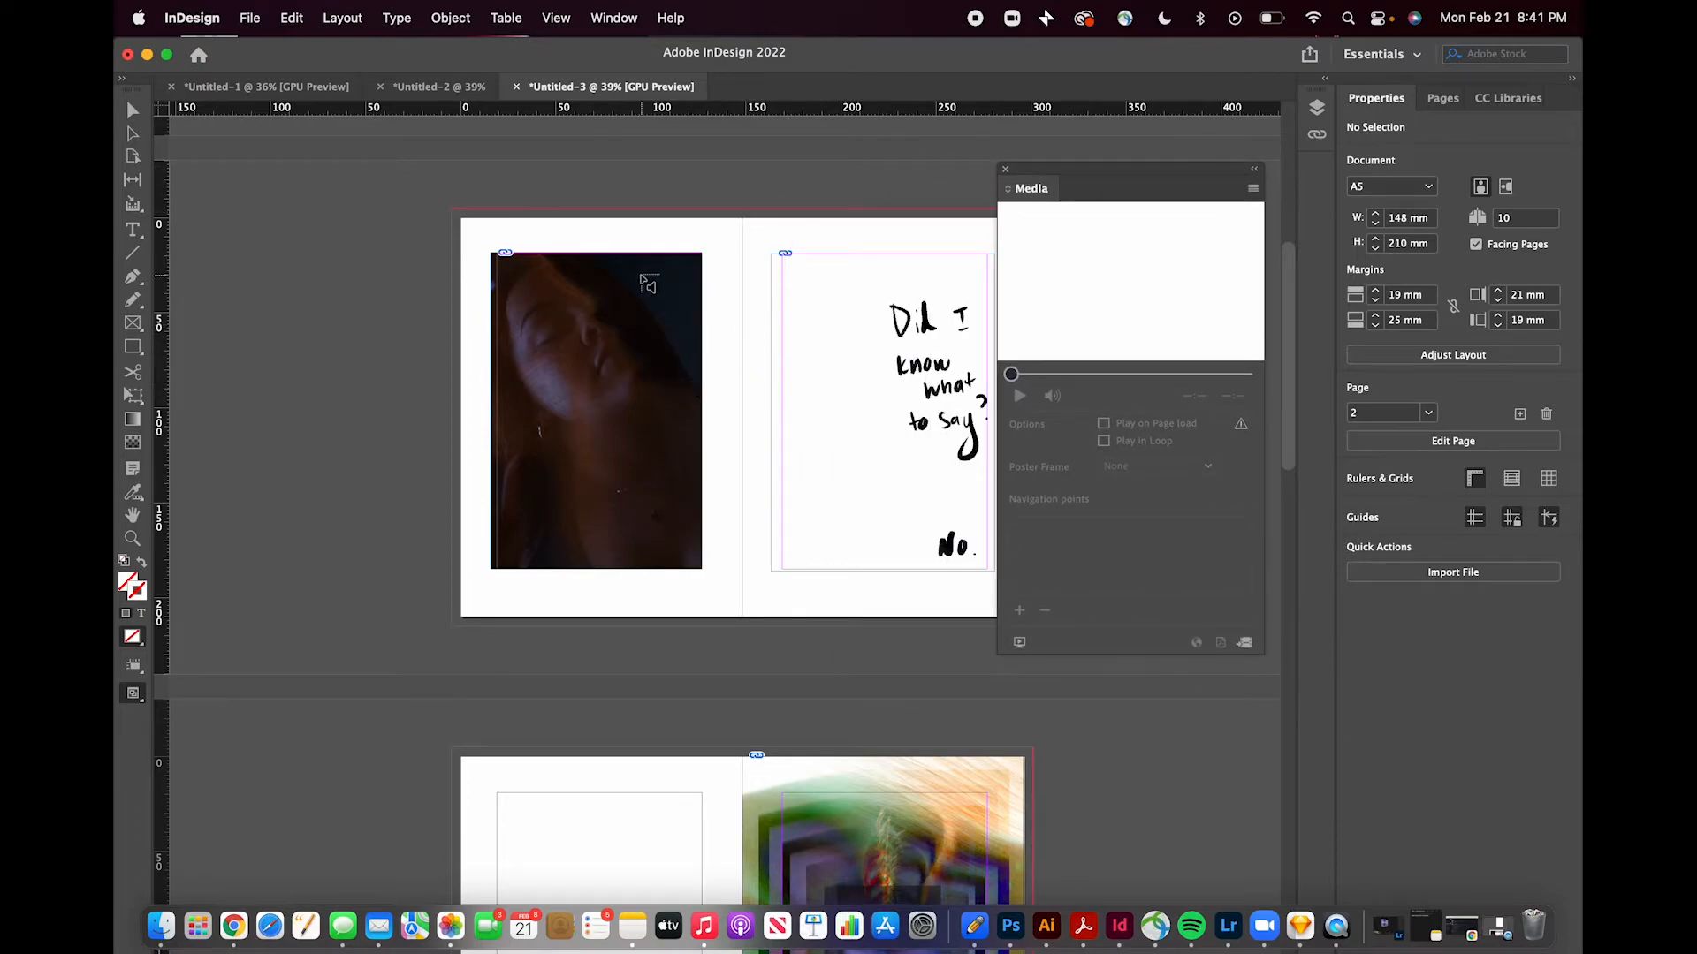
pyautogui.moveTo(637, 271); pyautogui.dragTo(687, 321)
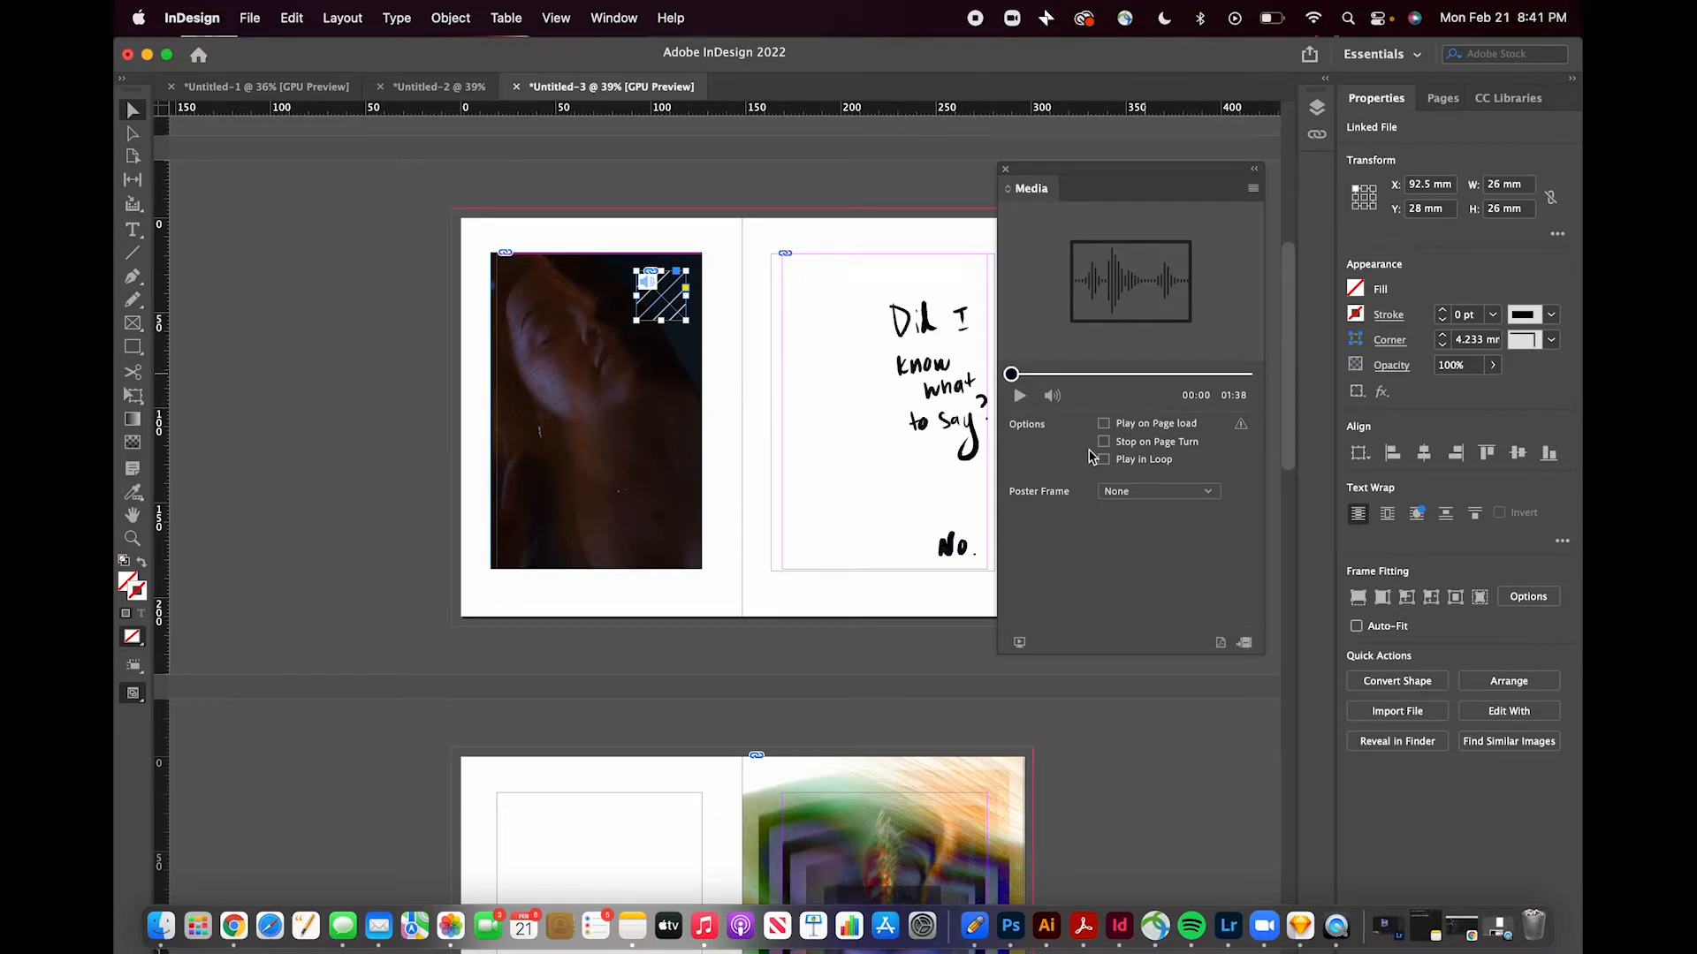
# - Set the audio to play on page load and reselect its frame to check the options
pyautogui.click(1104, 424)
pyautogui.click(891, 183)
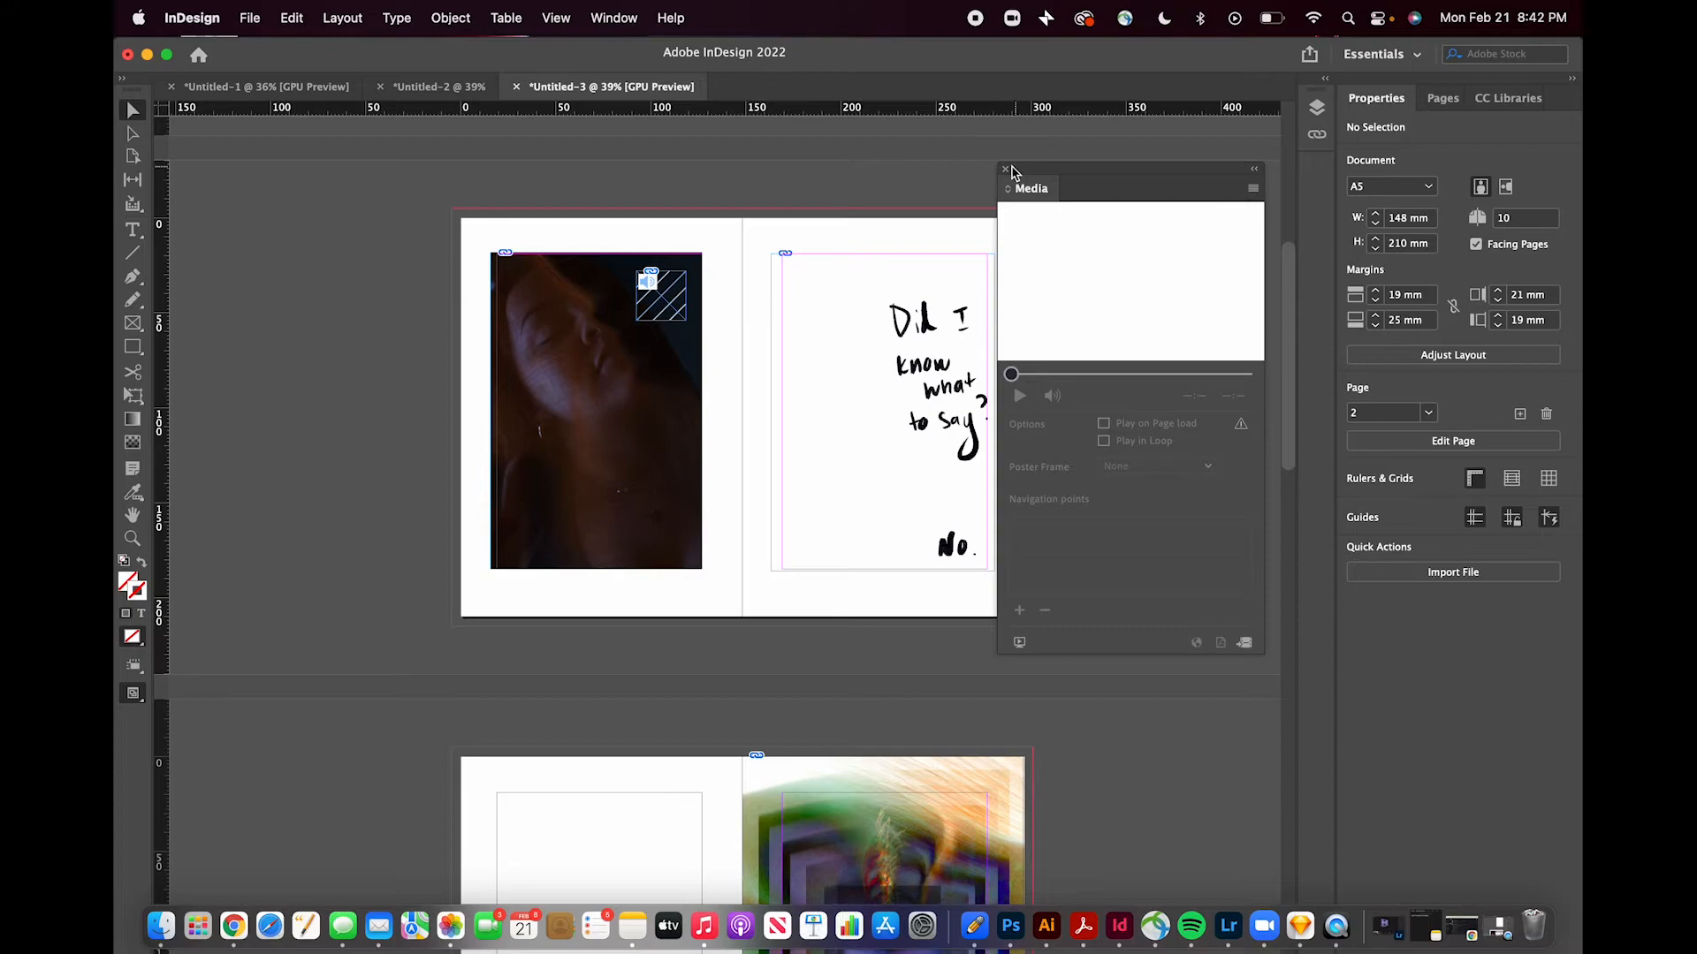
pyautogui.moveTo(1013, 178); pyautogui.dragTo(1424, 189)
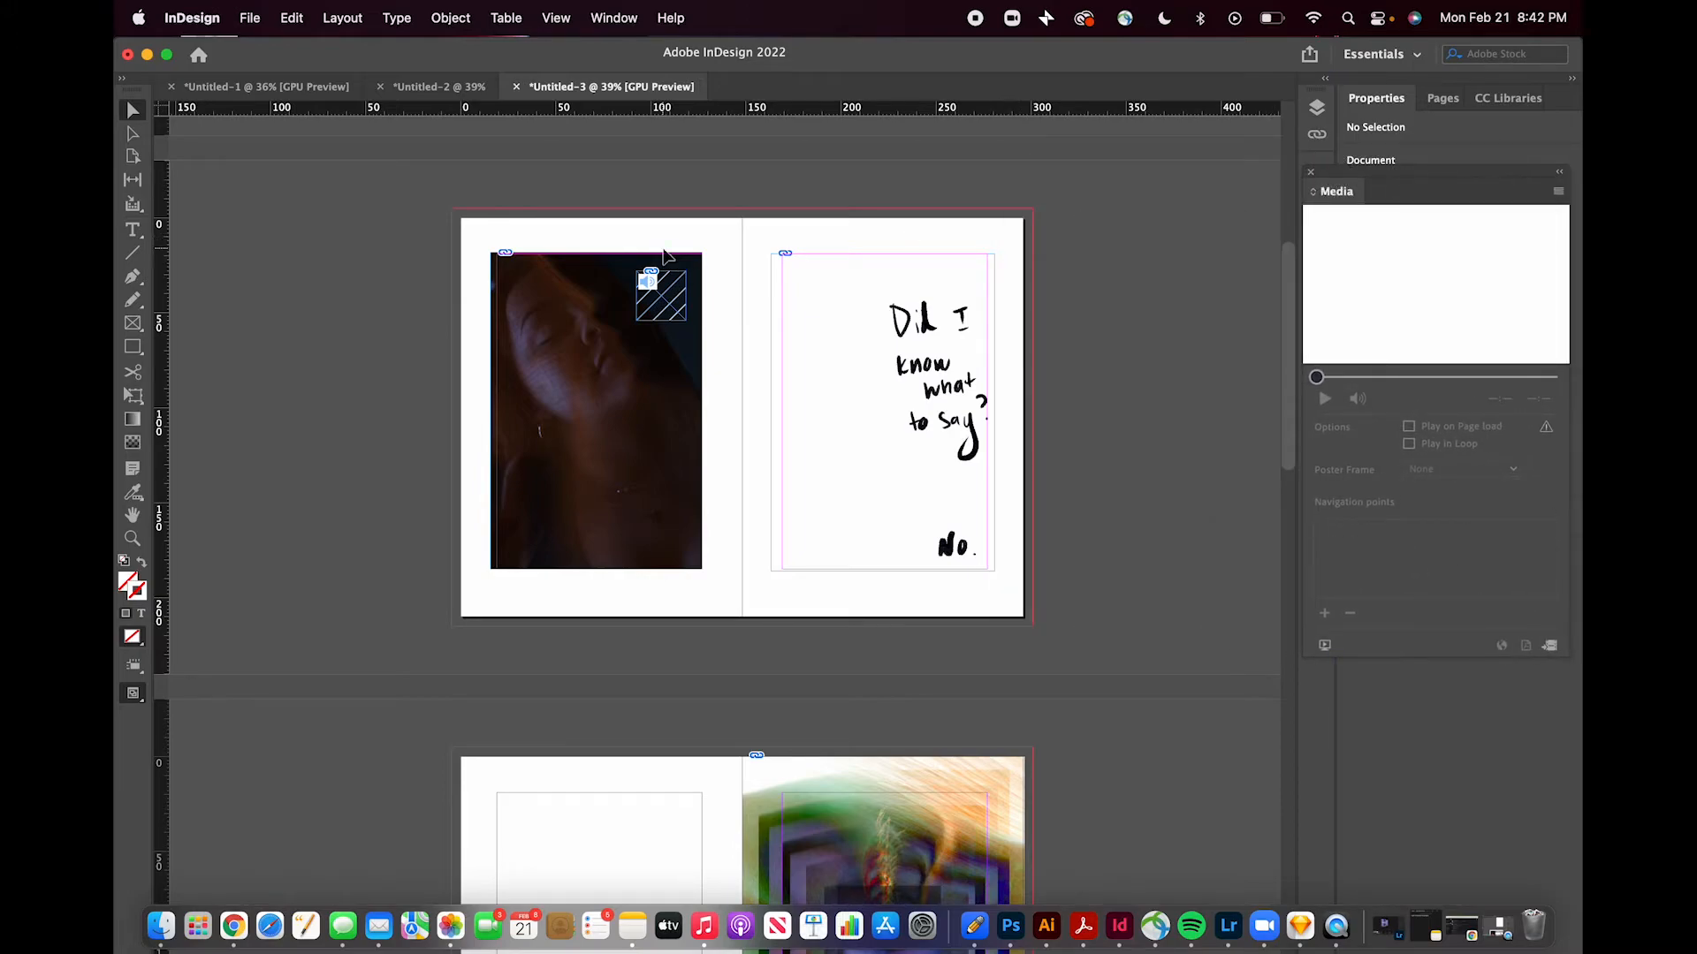
pyautogui.click(677, 289)
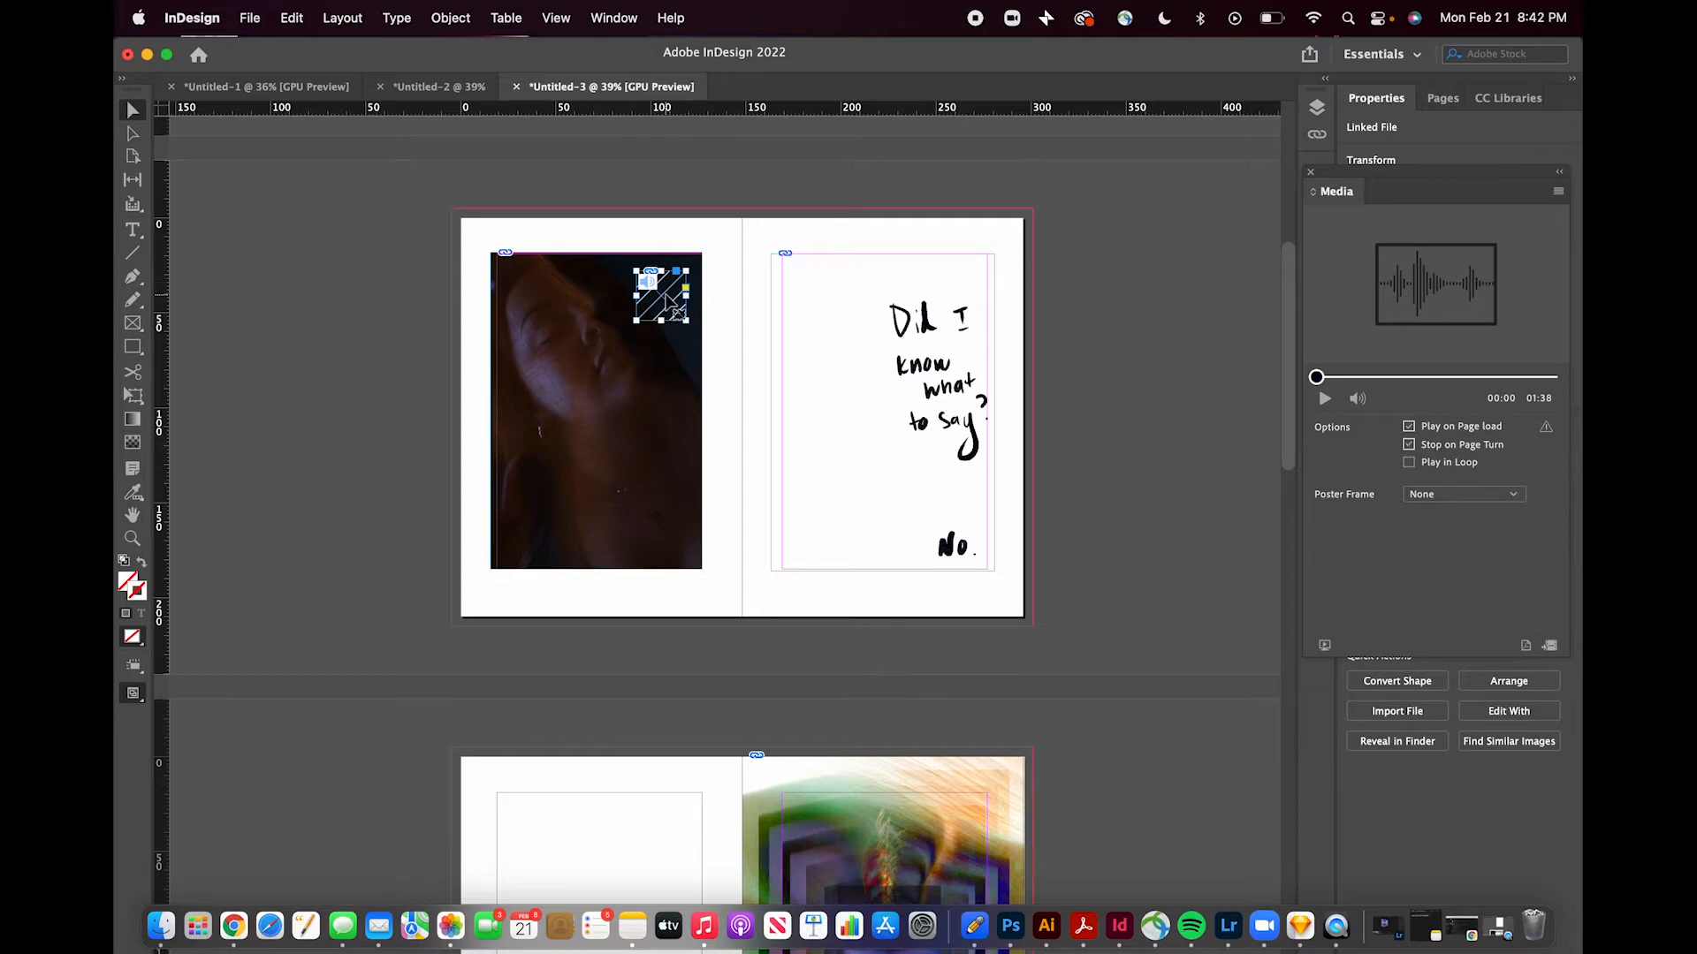
# - Send the audio frame to the back behind the photo
pyautogui.click(557, 17)
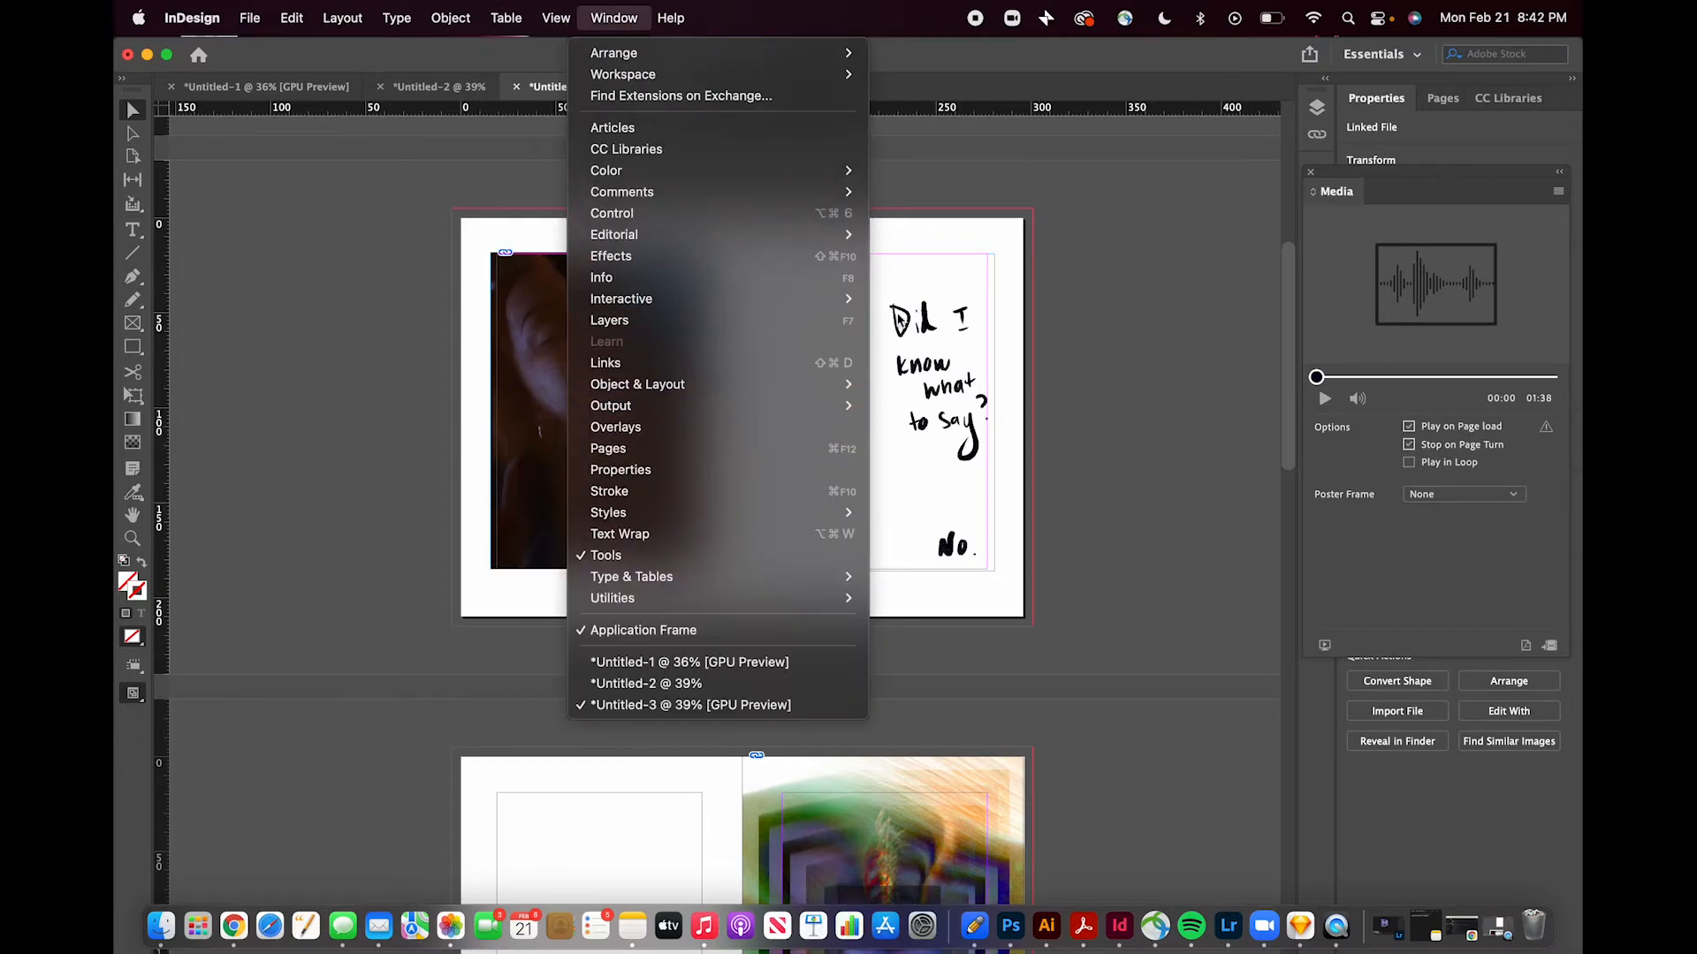
pyautogui.press('Escape')
pyautogui.rightClick(659, 300)
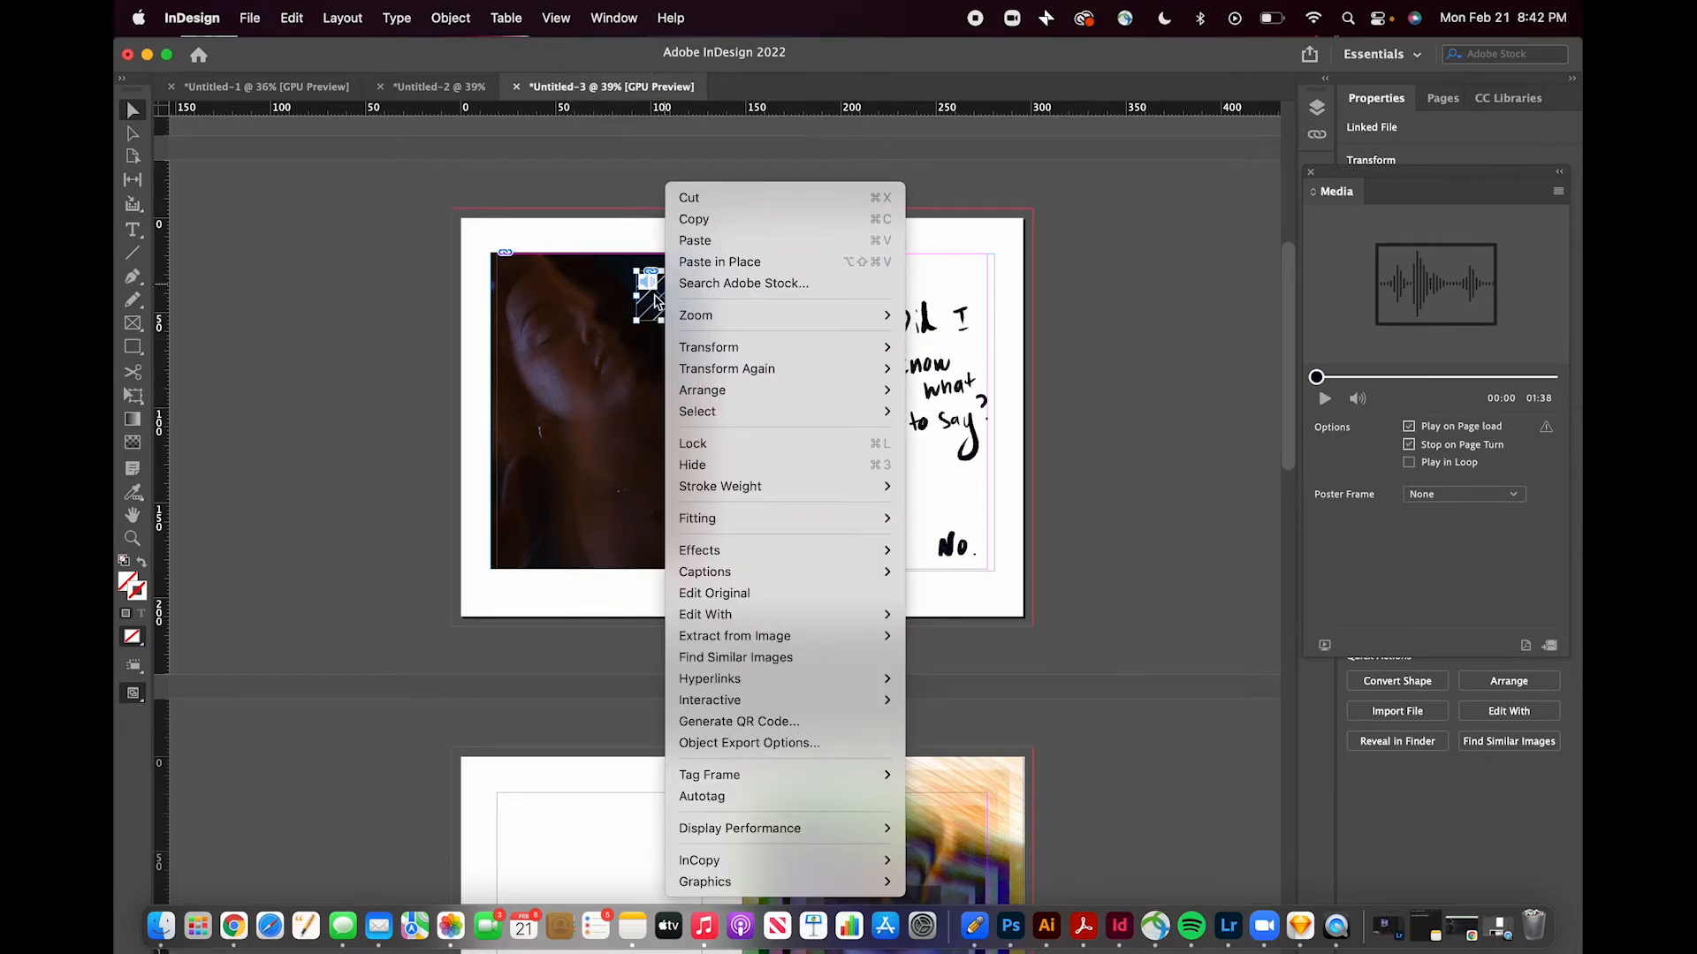
pyautogui.moveTo(722, 395)
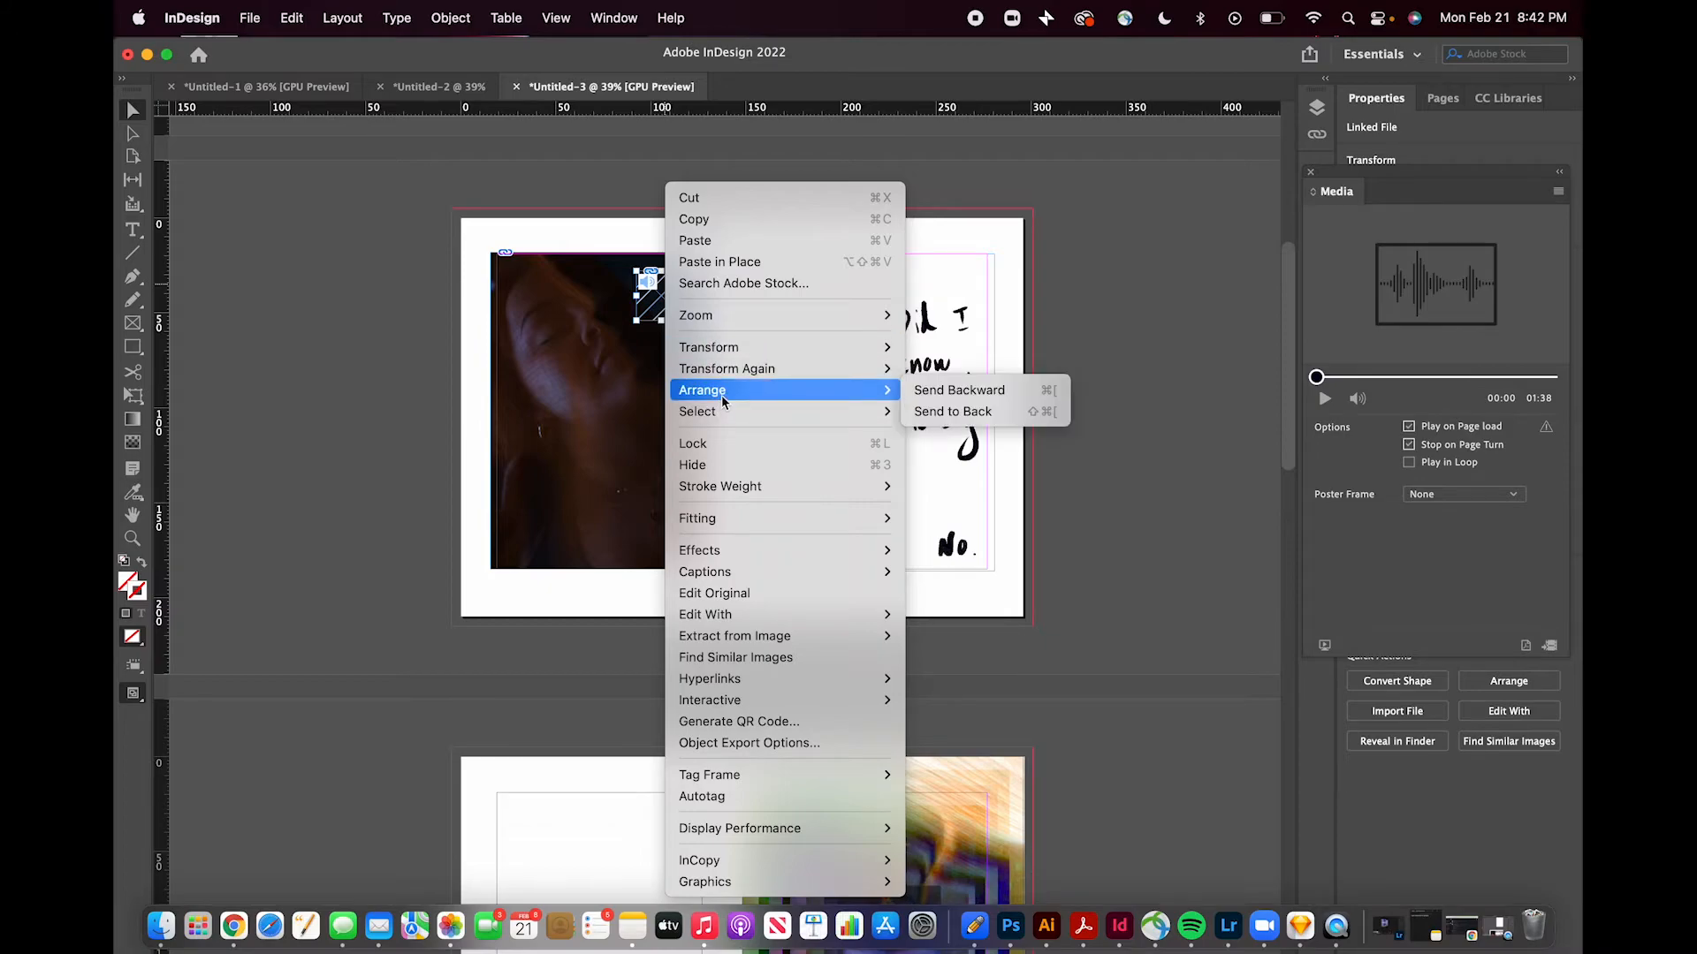
pyautogui.click(951, 411)
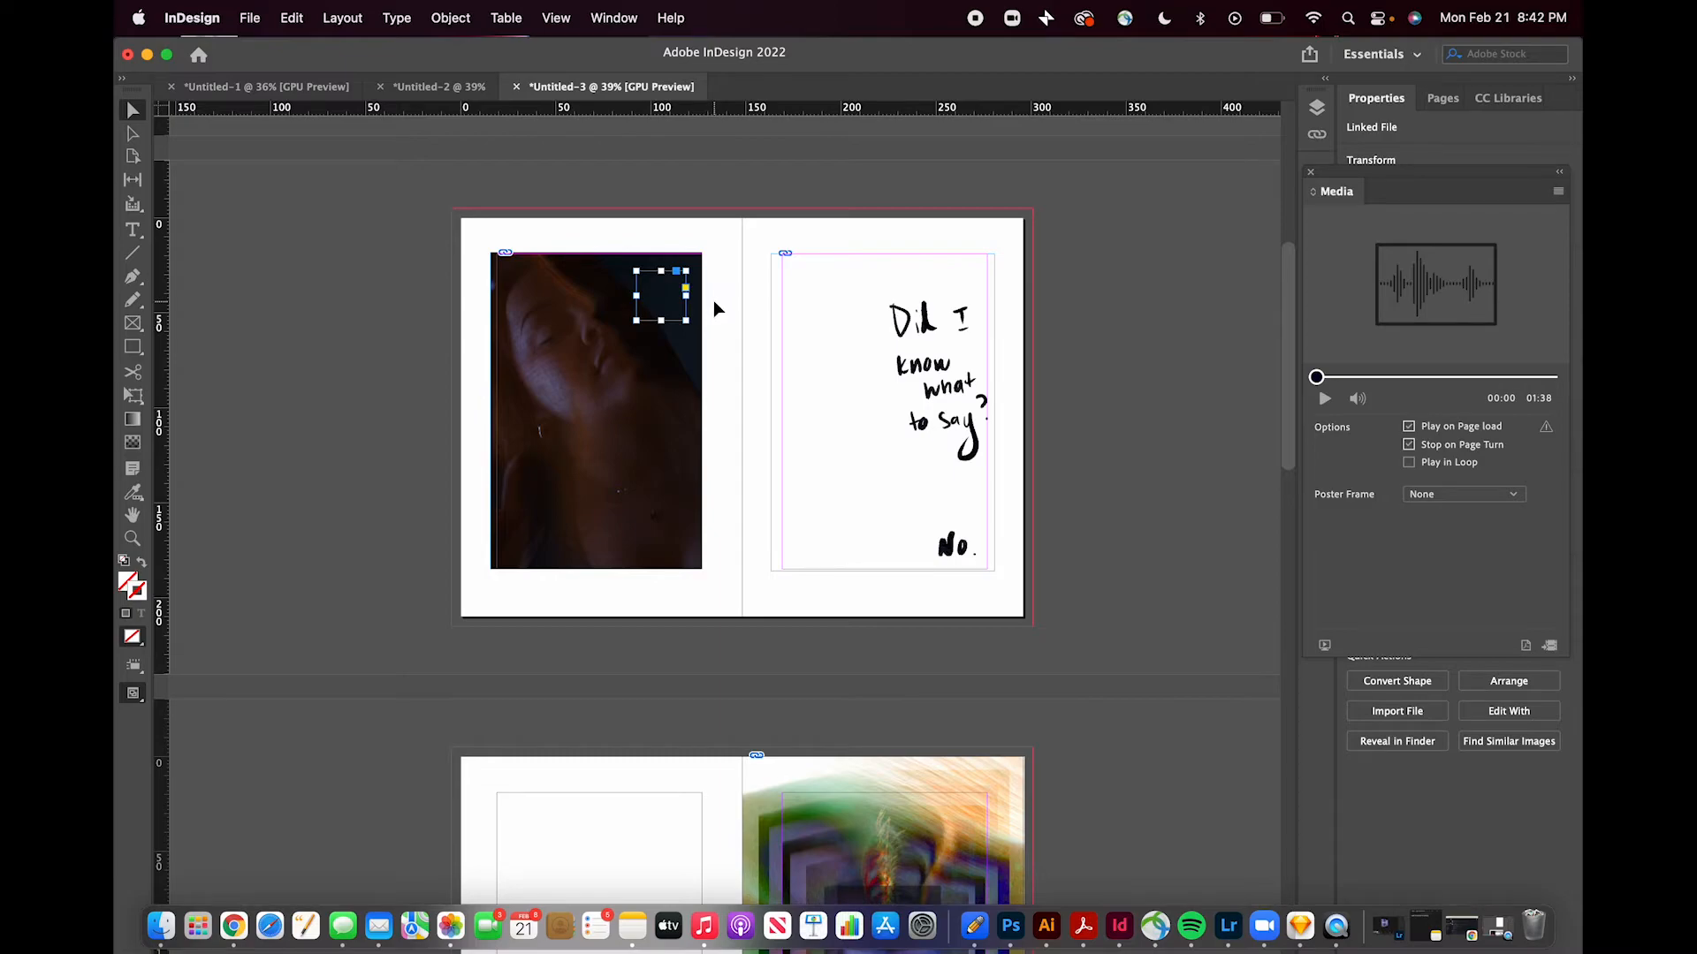
# - Preview the spread's interactivity in the EPUB Interactivity Preview panel
pyautogui.click(735, 302)
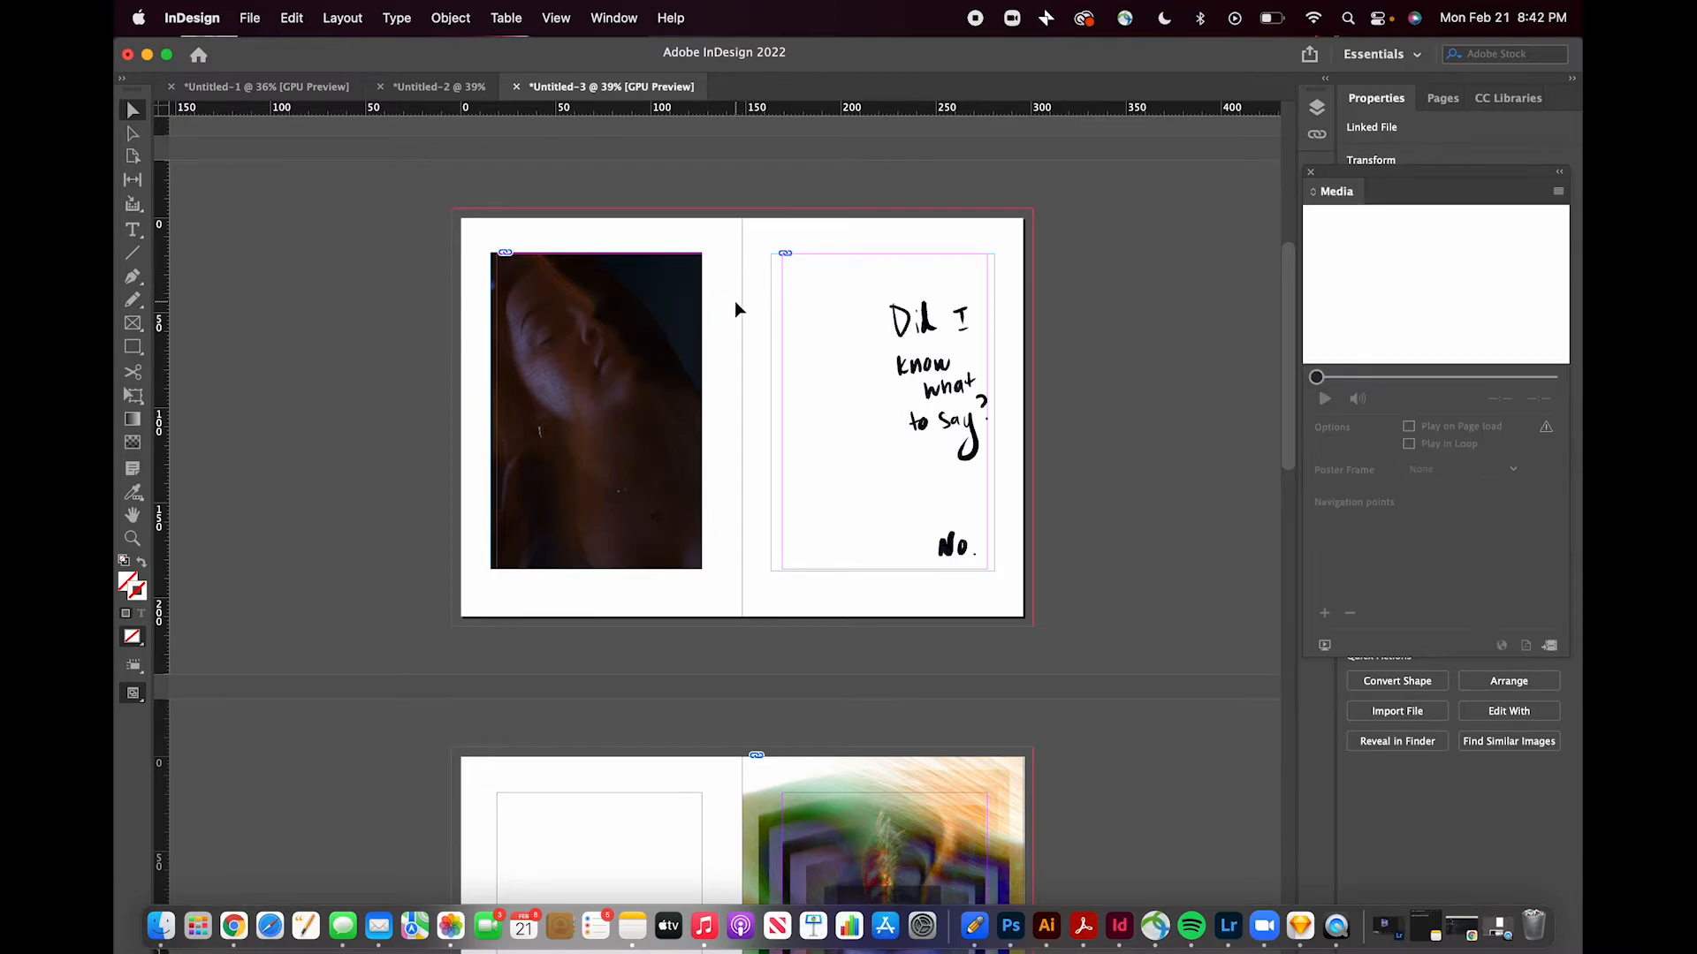
pyautogui.click(678, 303)
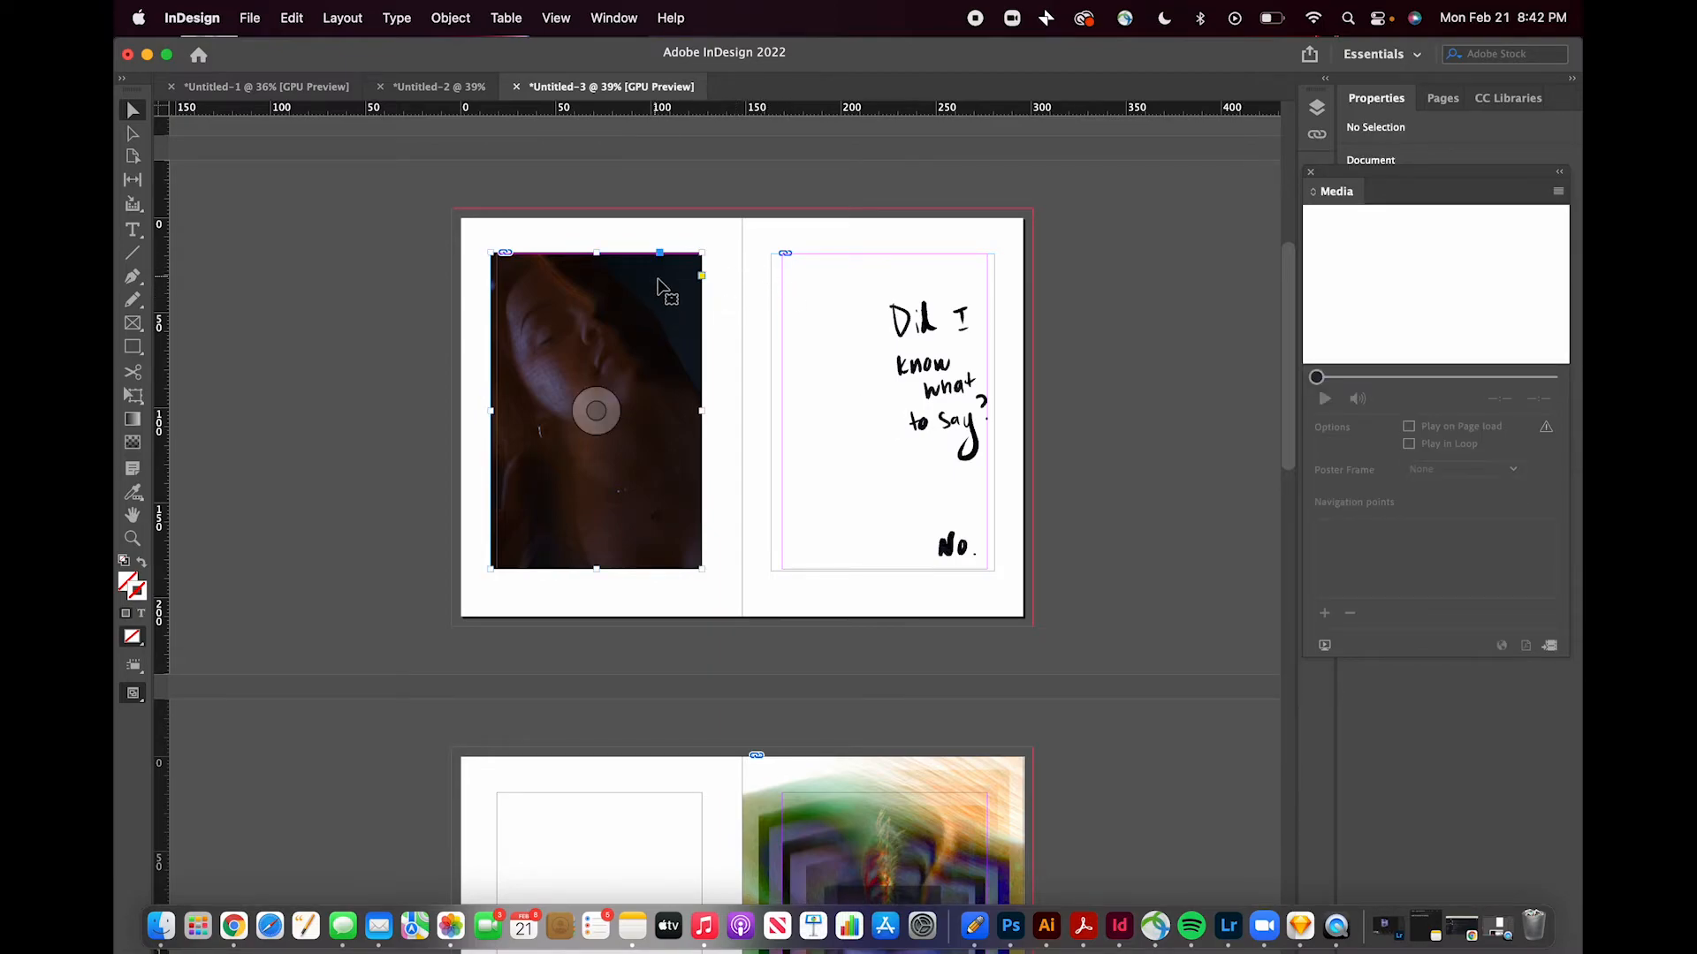
pyautogui.click(616, 18)
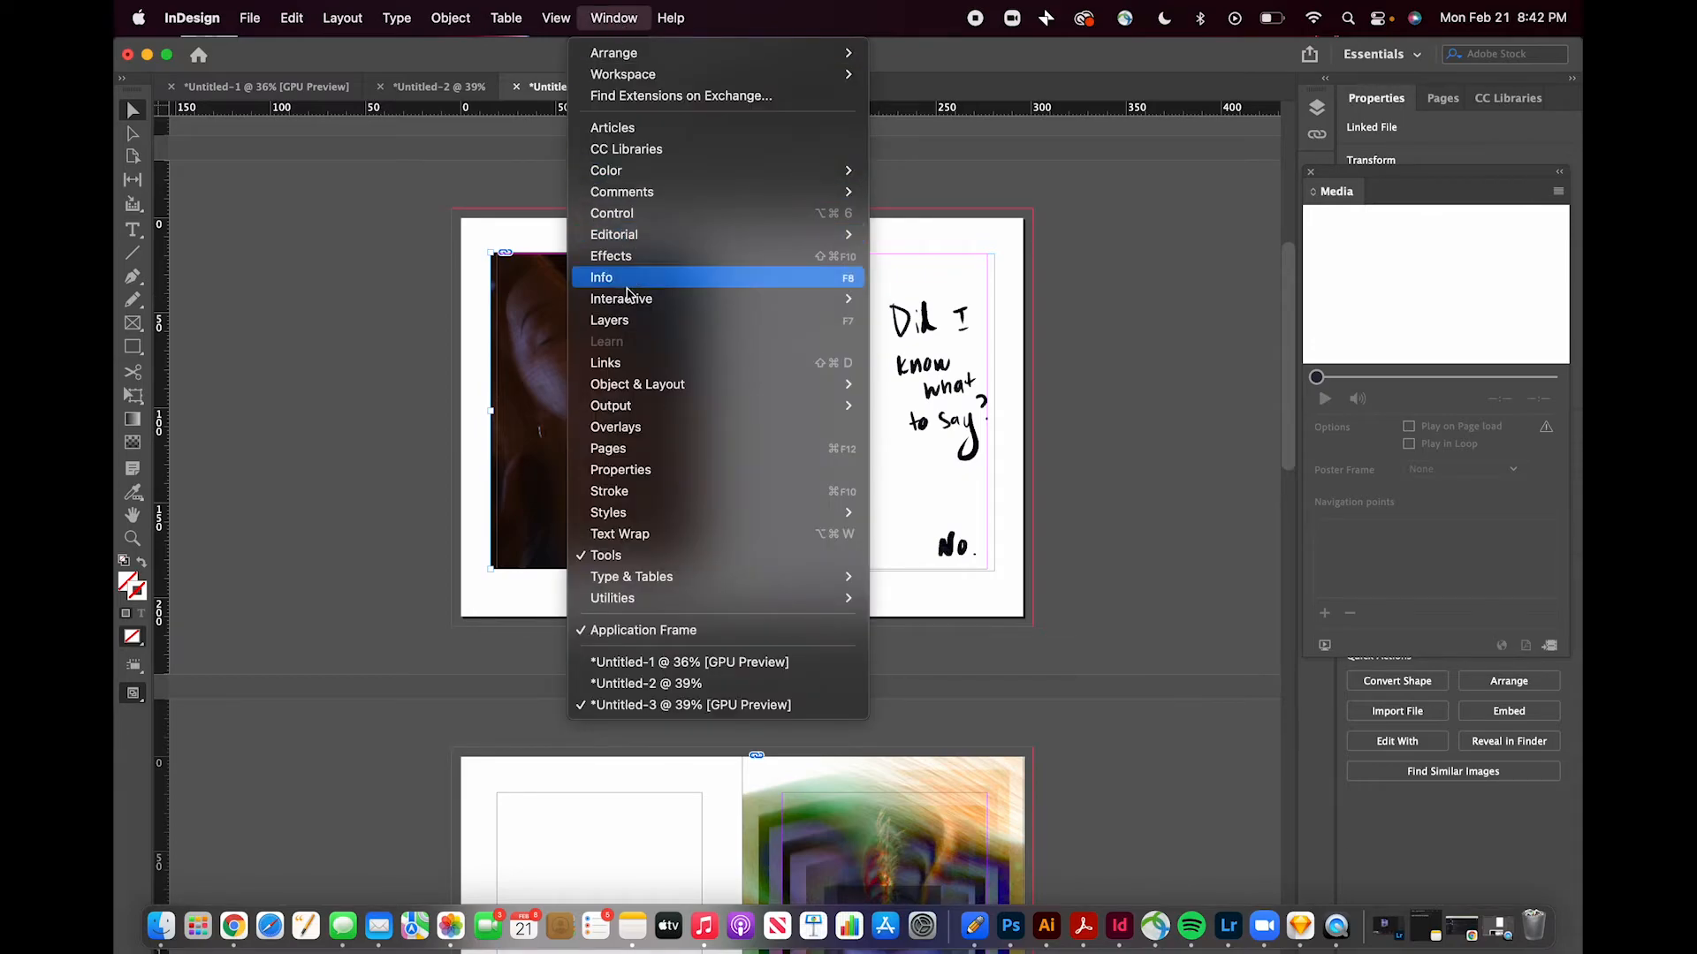
pyautogui.moveTo(628, 303)
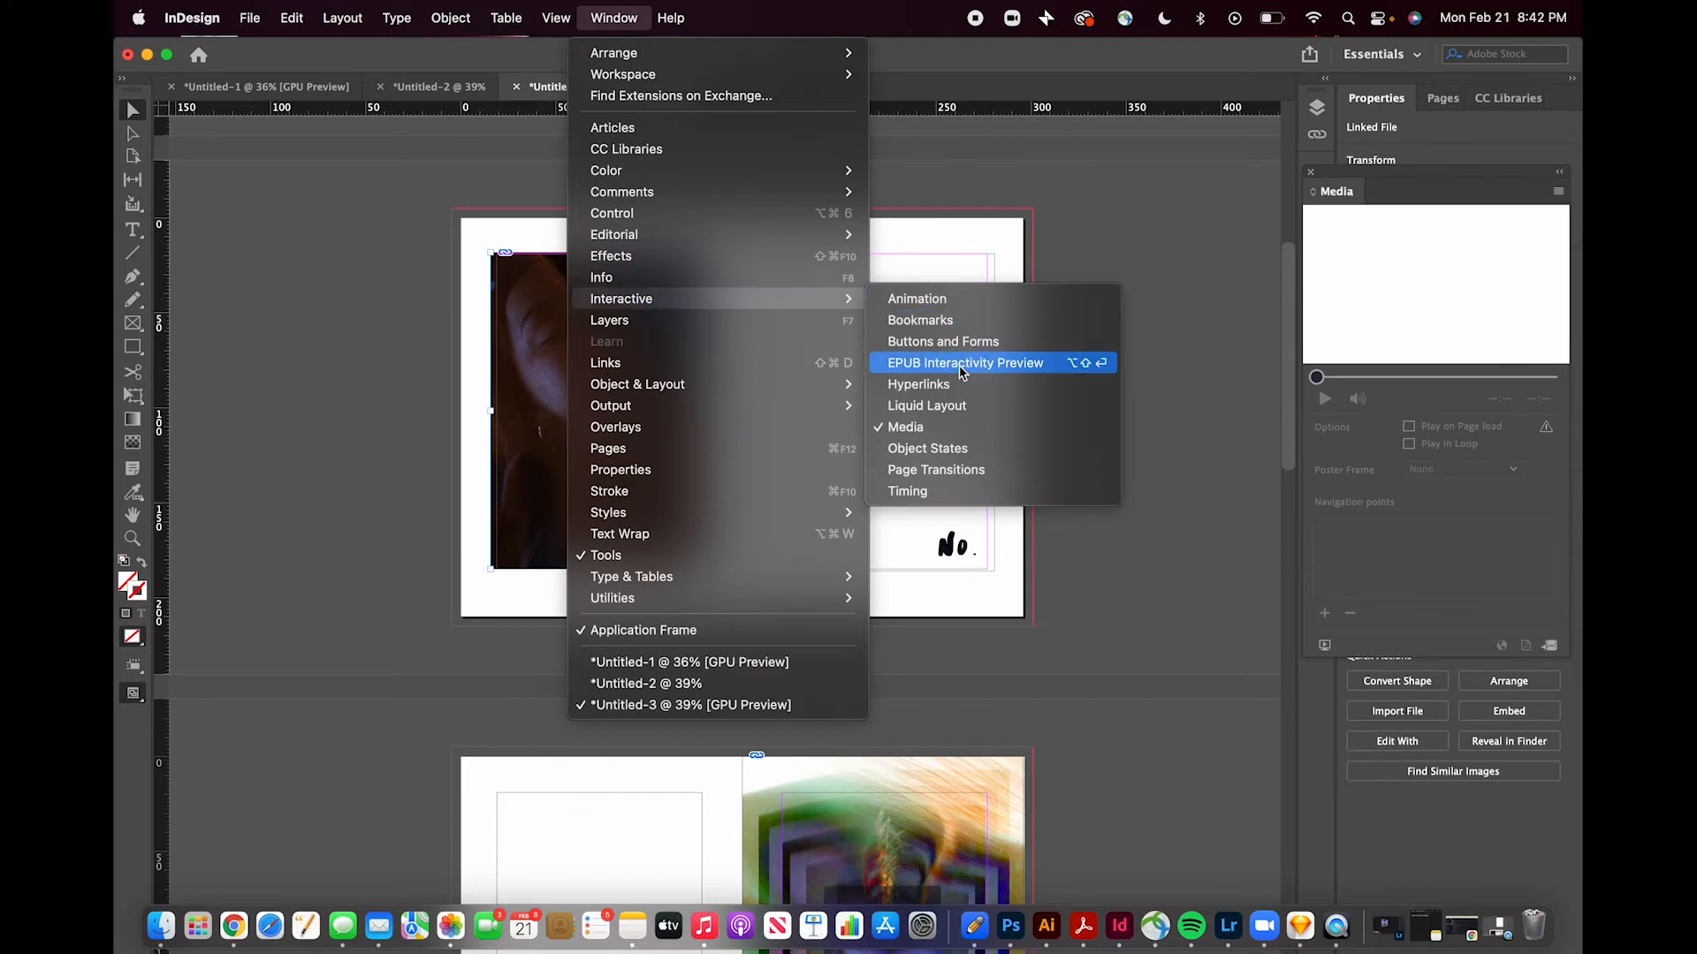
pyautogui.click(961, 372)
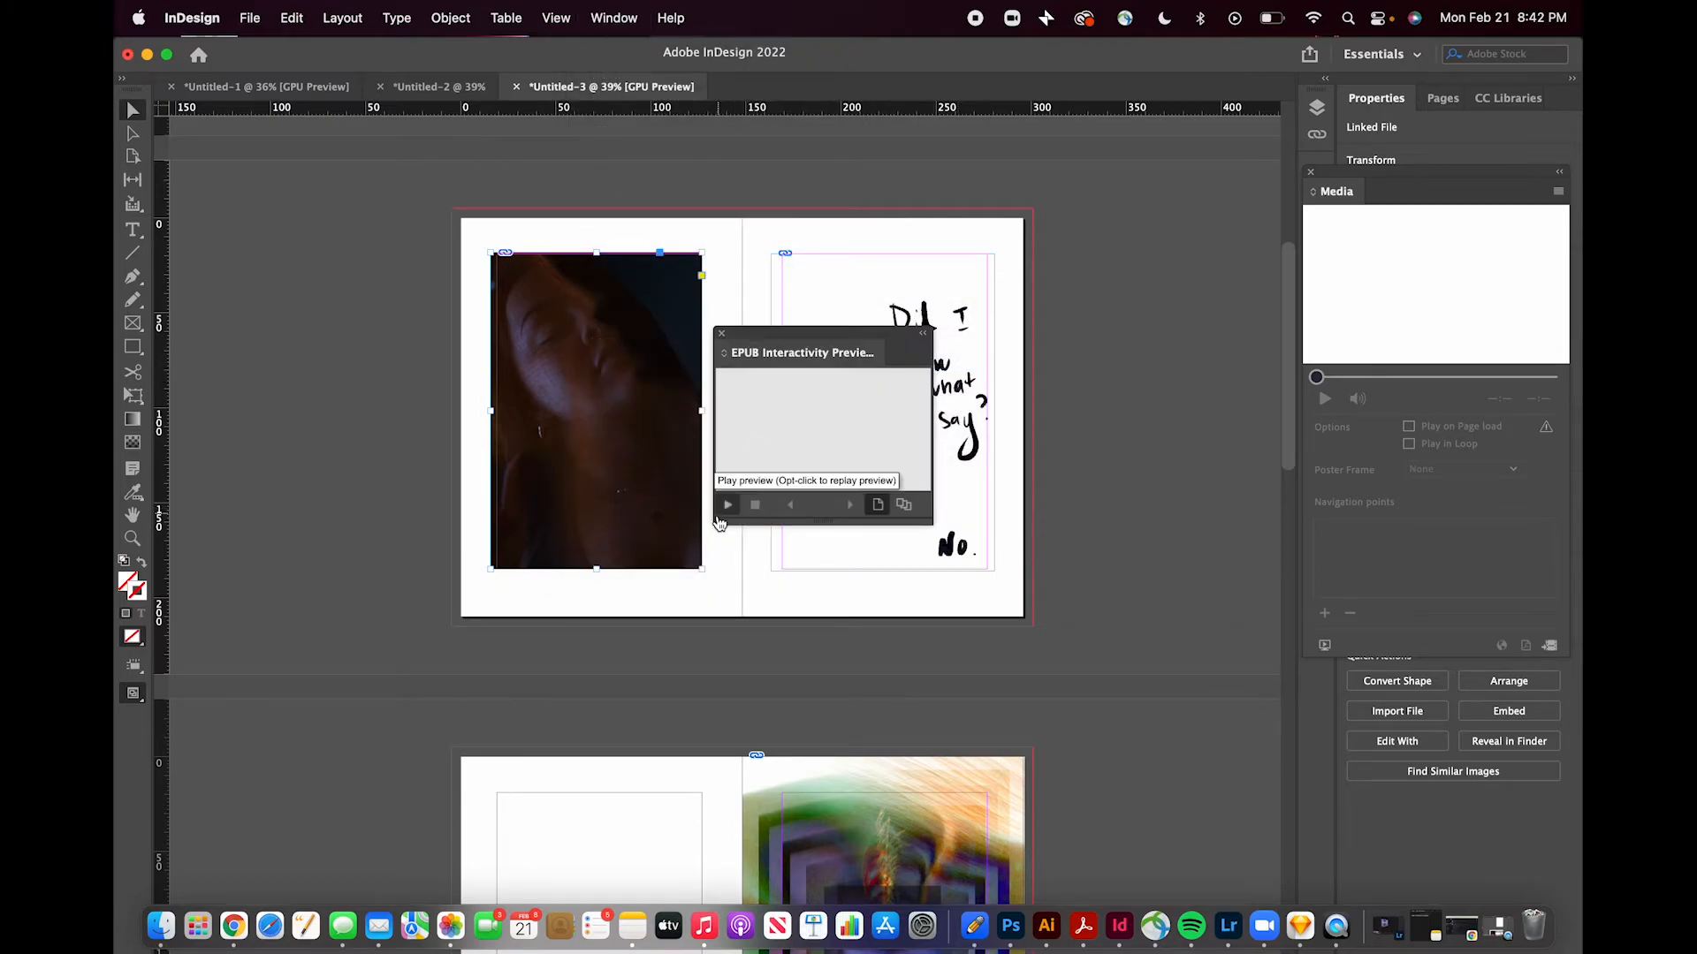
pyautogui.click(728, 504)
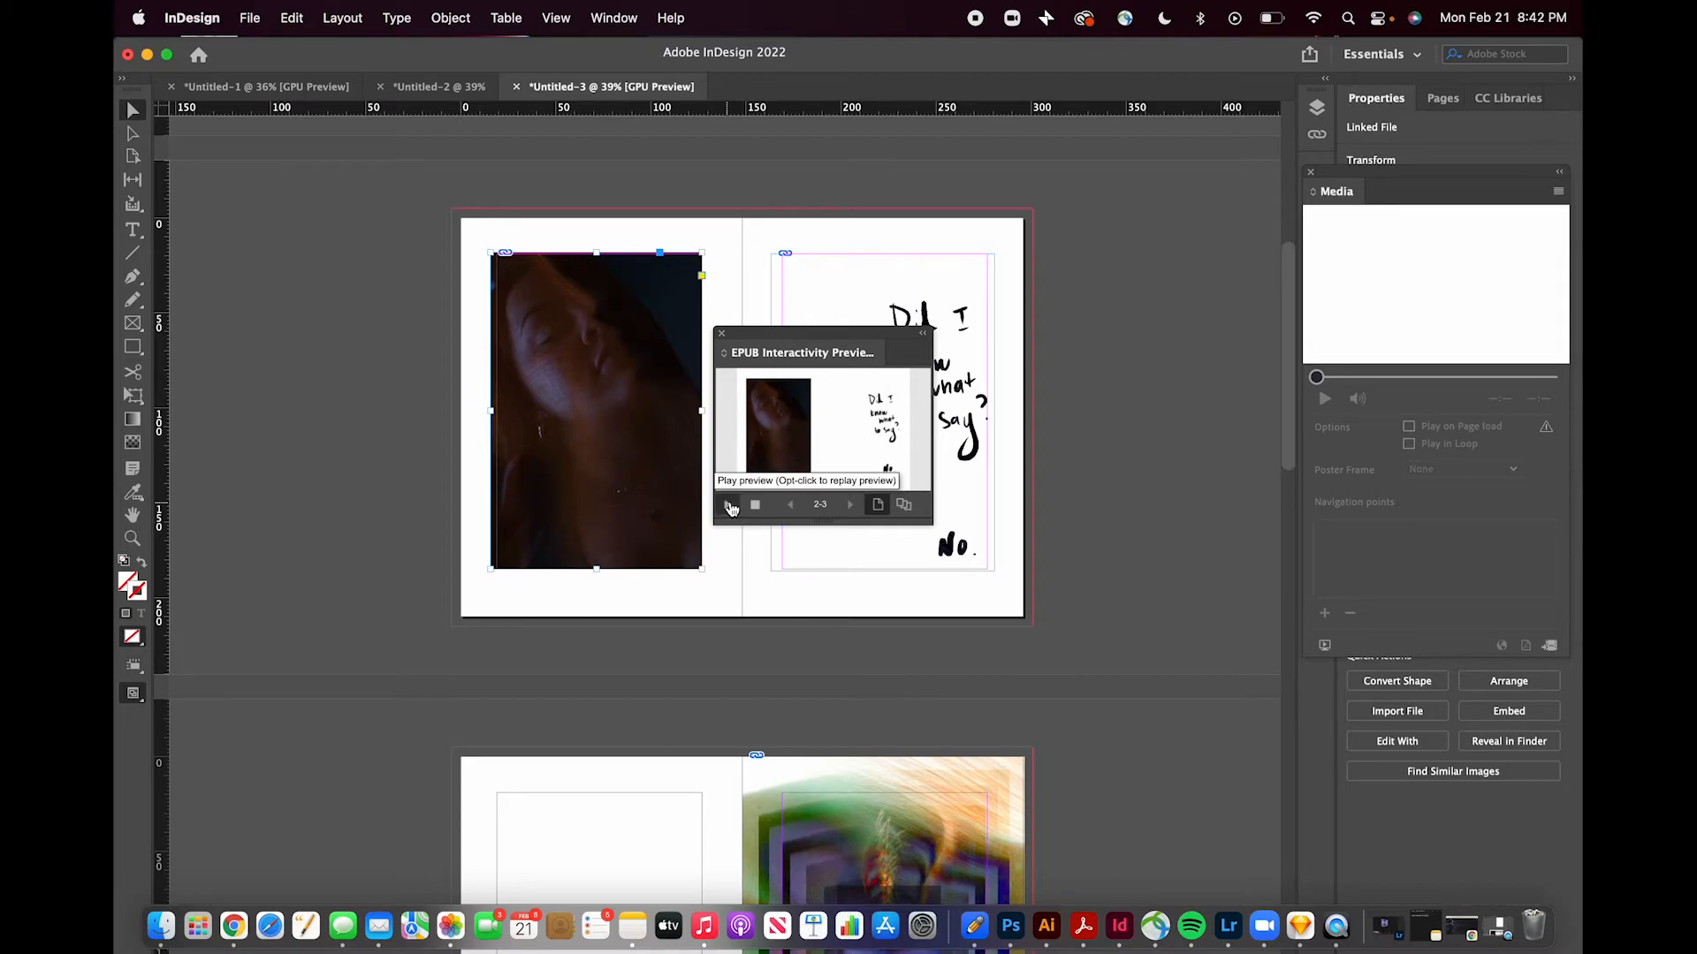
pyautogui.click(722, 334)
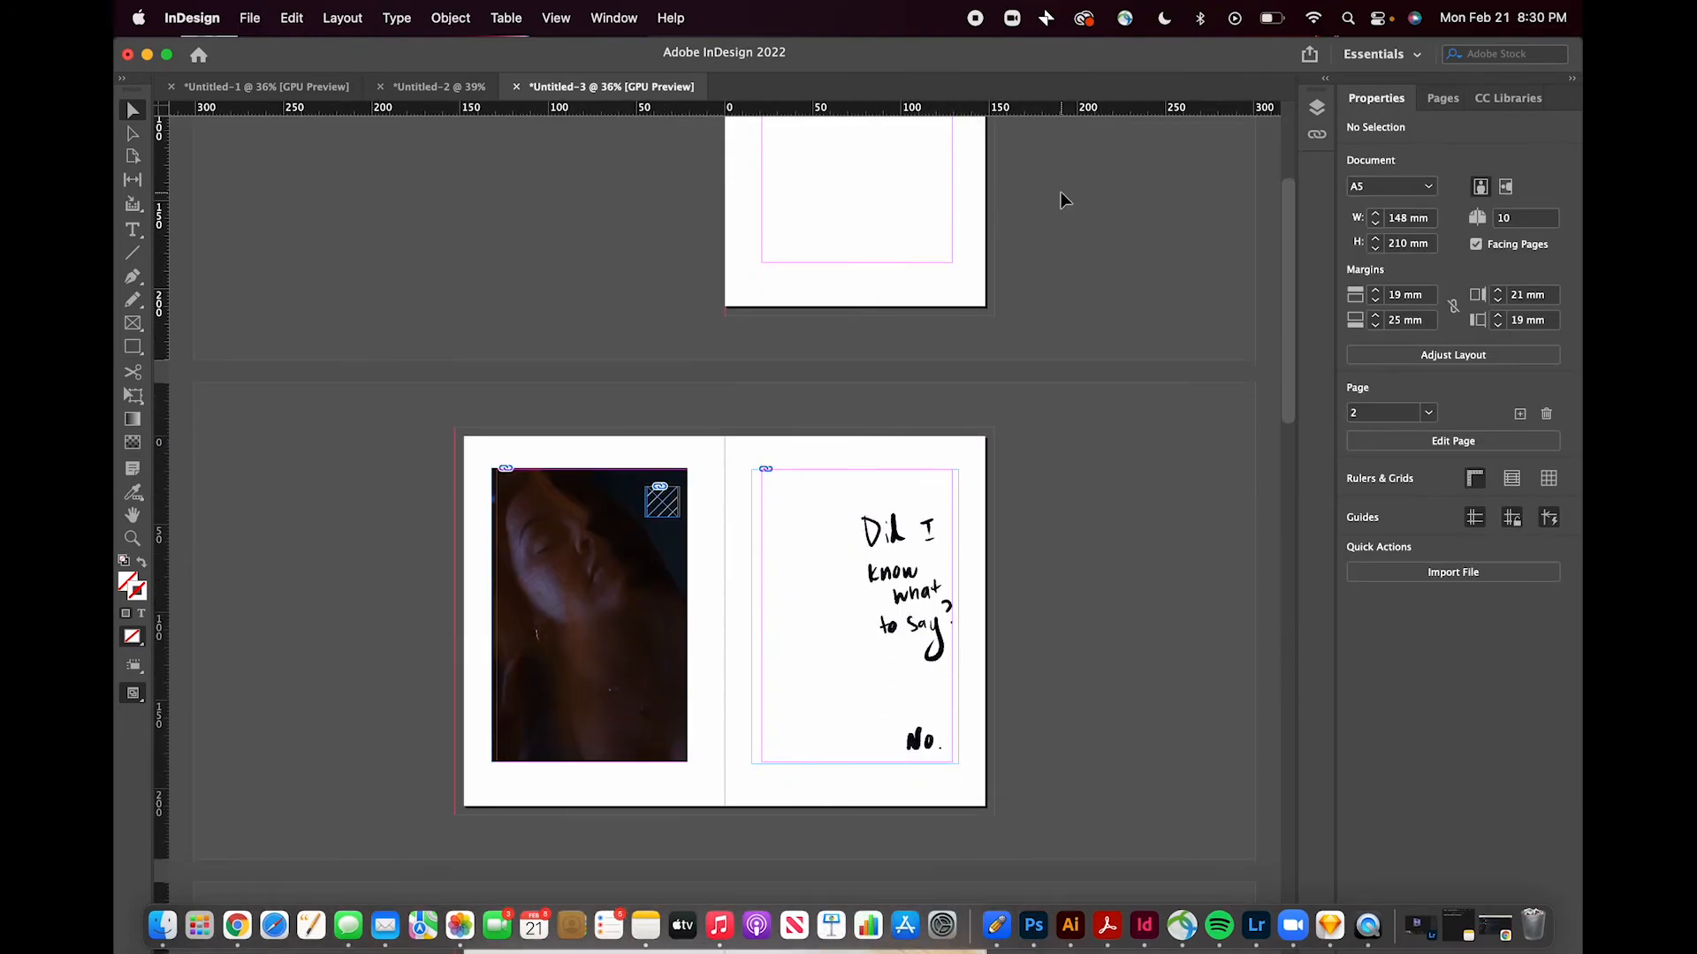
# - Draw a small text frame about 26 by 20 mm near the top-left margin of page 1
pyautogui.scroll(-5, 1060, 192)
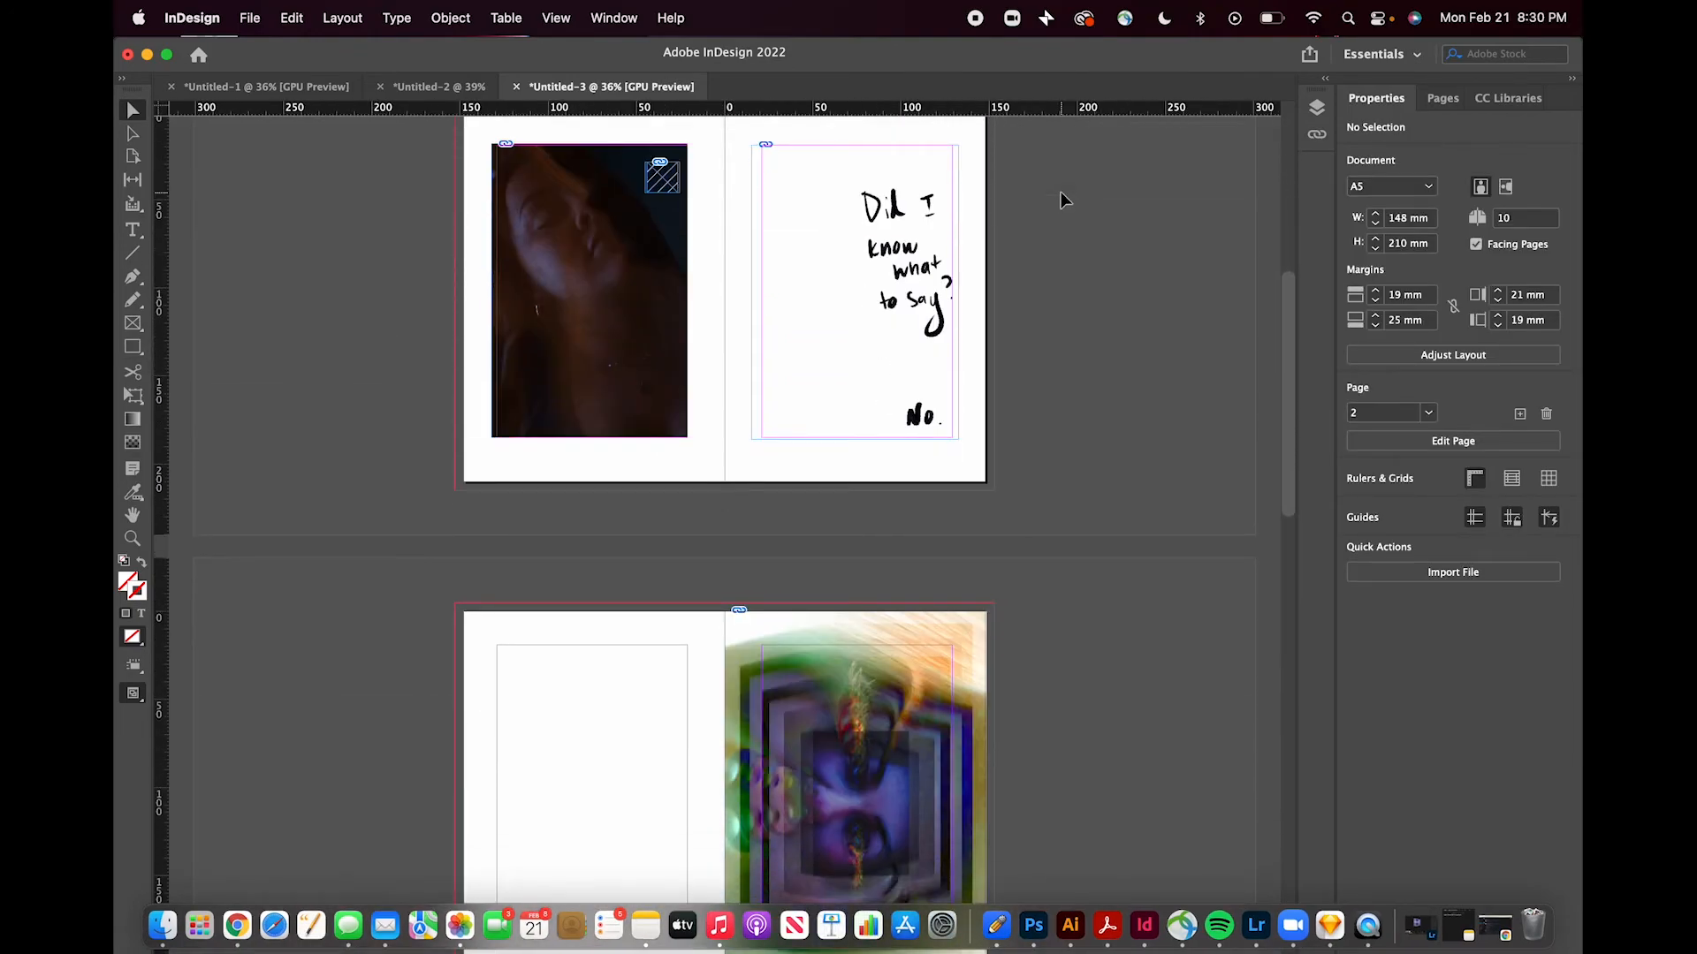
pyautogui.scroll(9, 1060, 193)
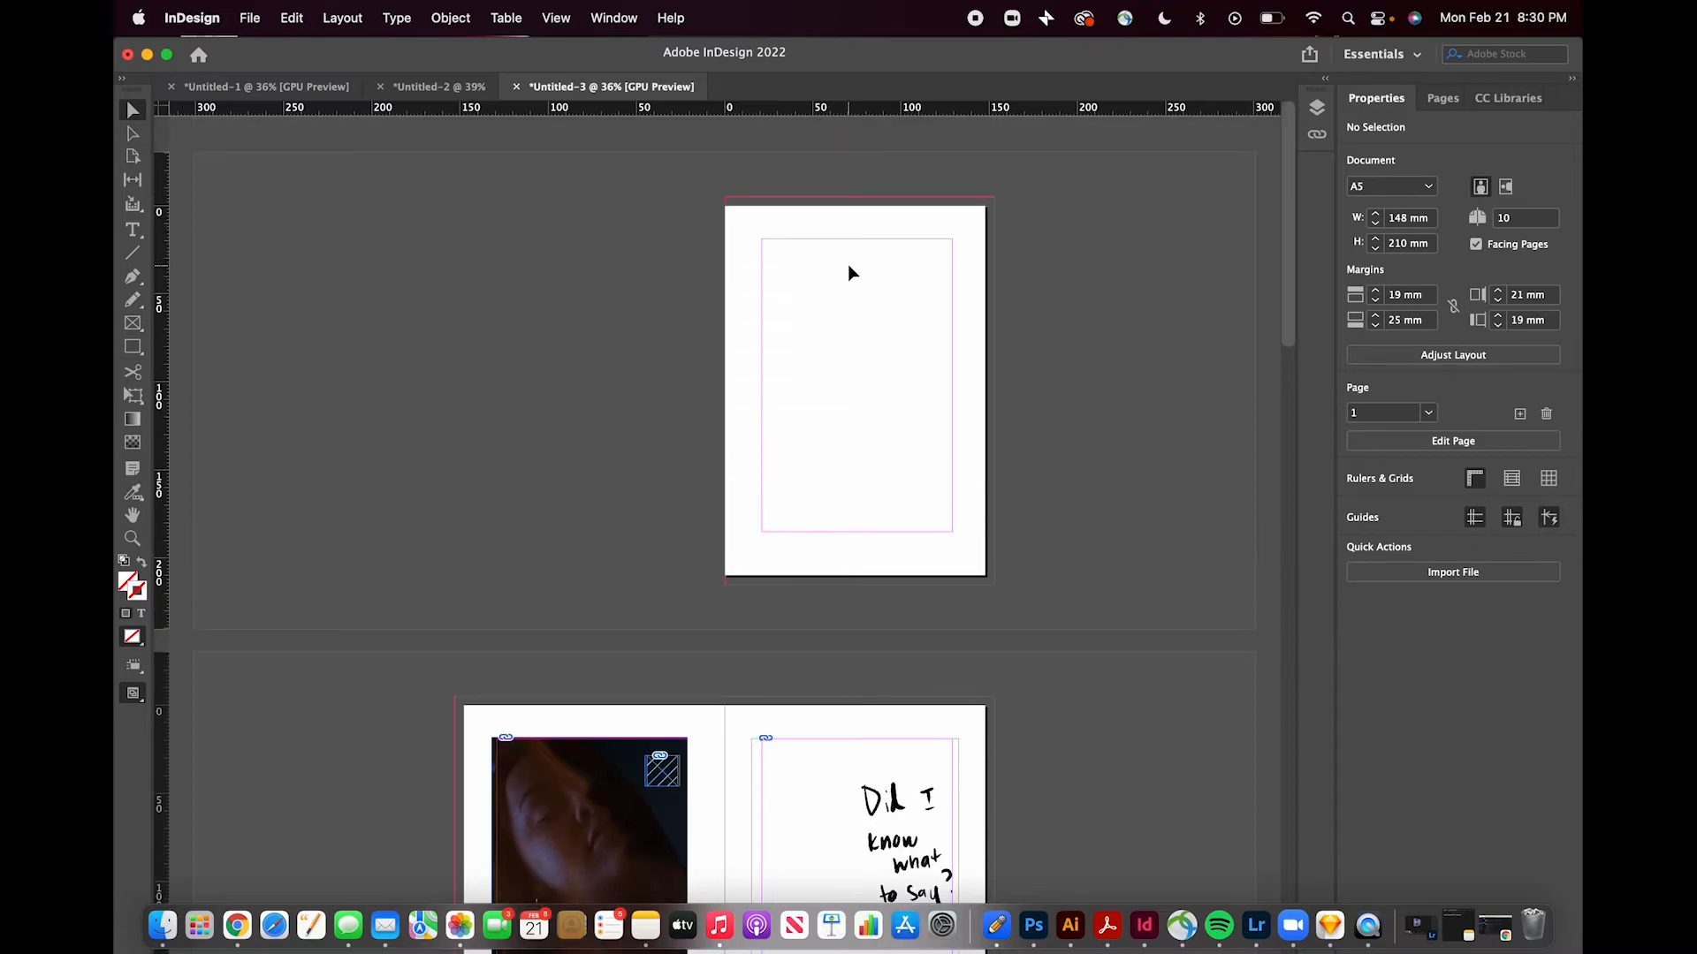
pyautogui.scroll(5, 846, 263)
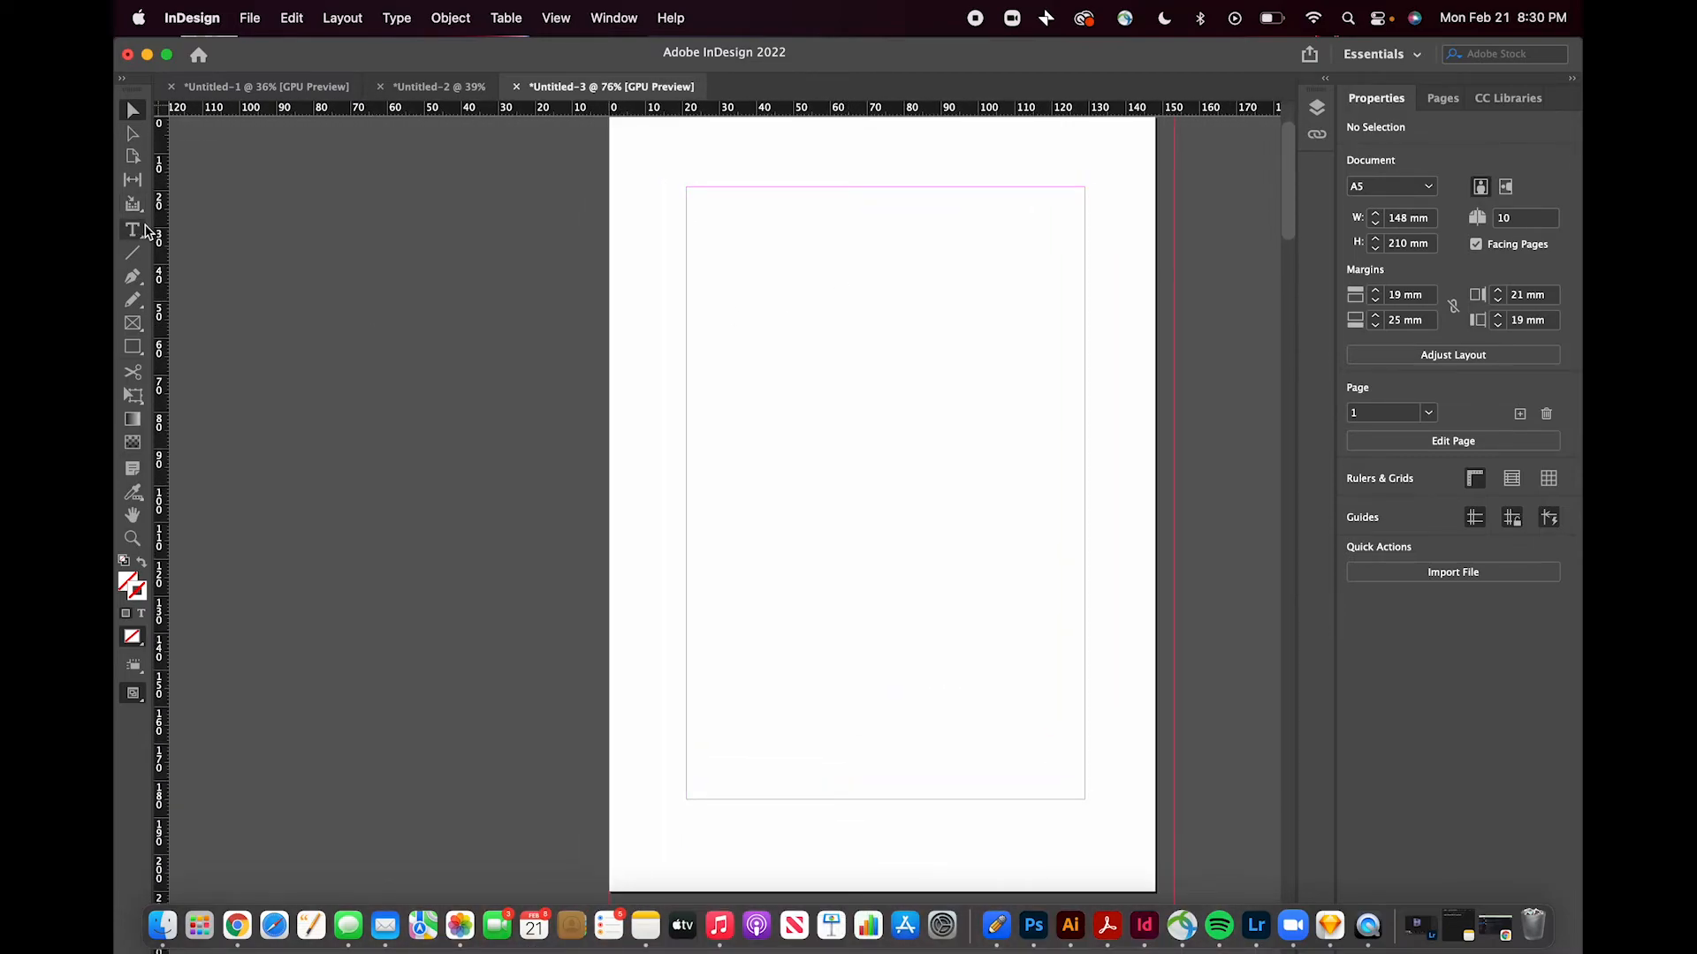
pyautogui.click(136, 232)
pyautogui.moveTo(700, 199); pyautogui.dragTo(699, 200)
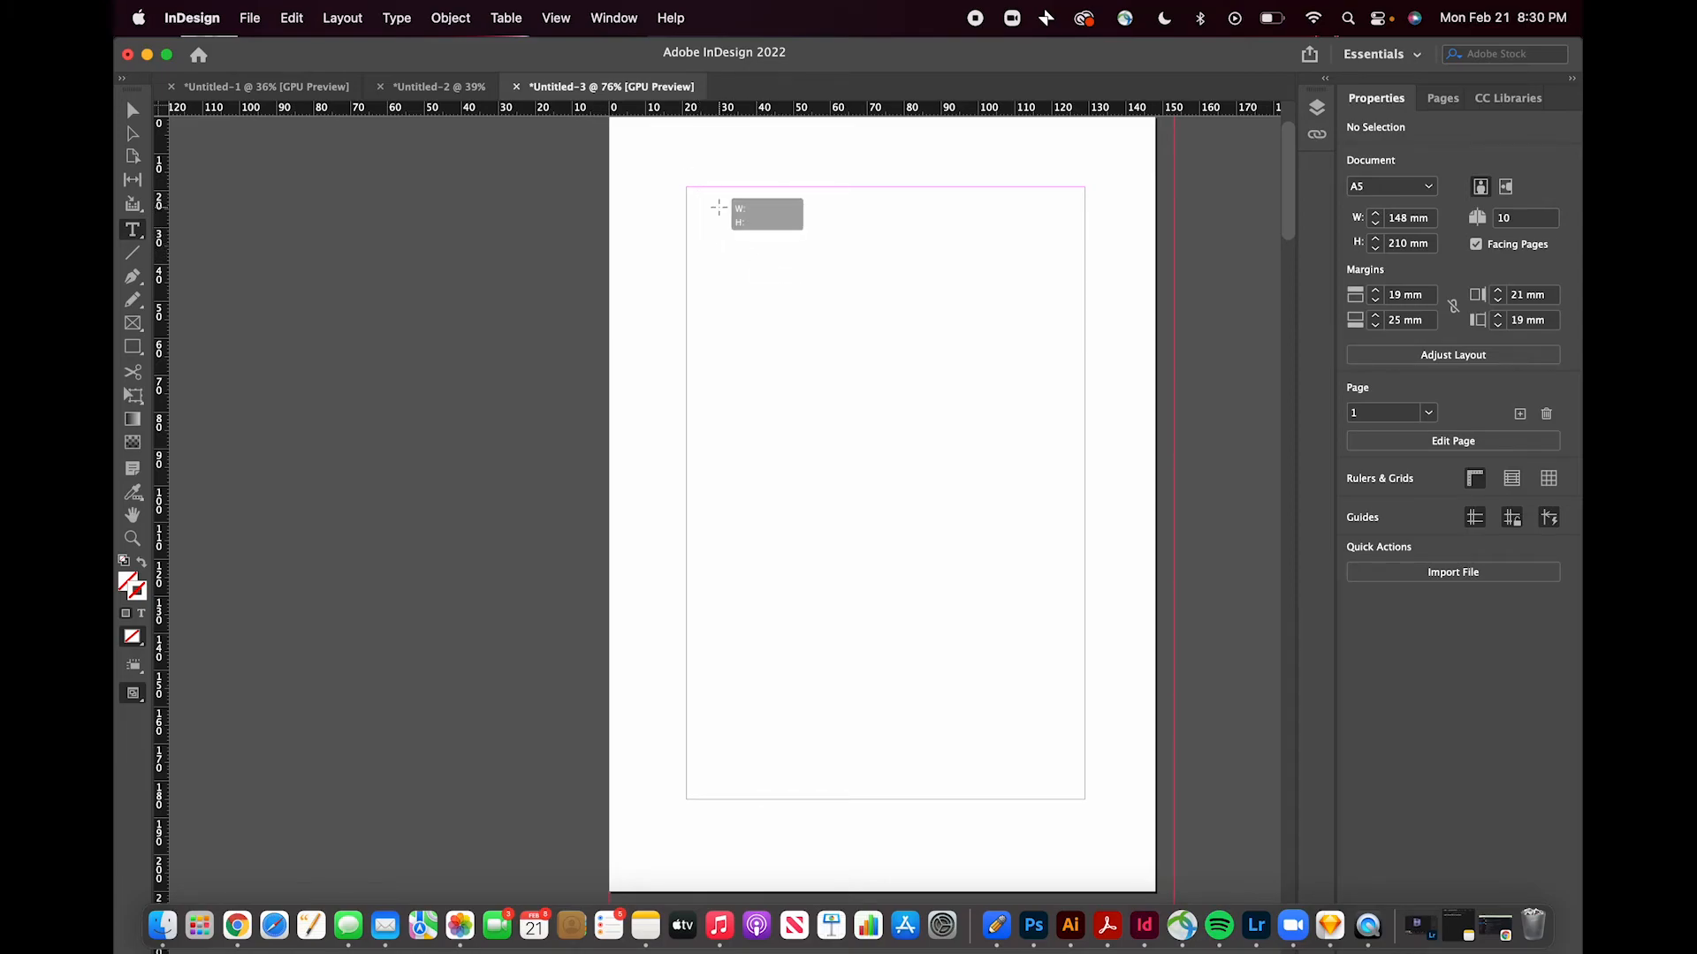
pyautogui.press('c')
pyautogui.press('v')
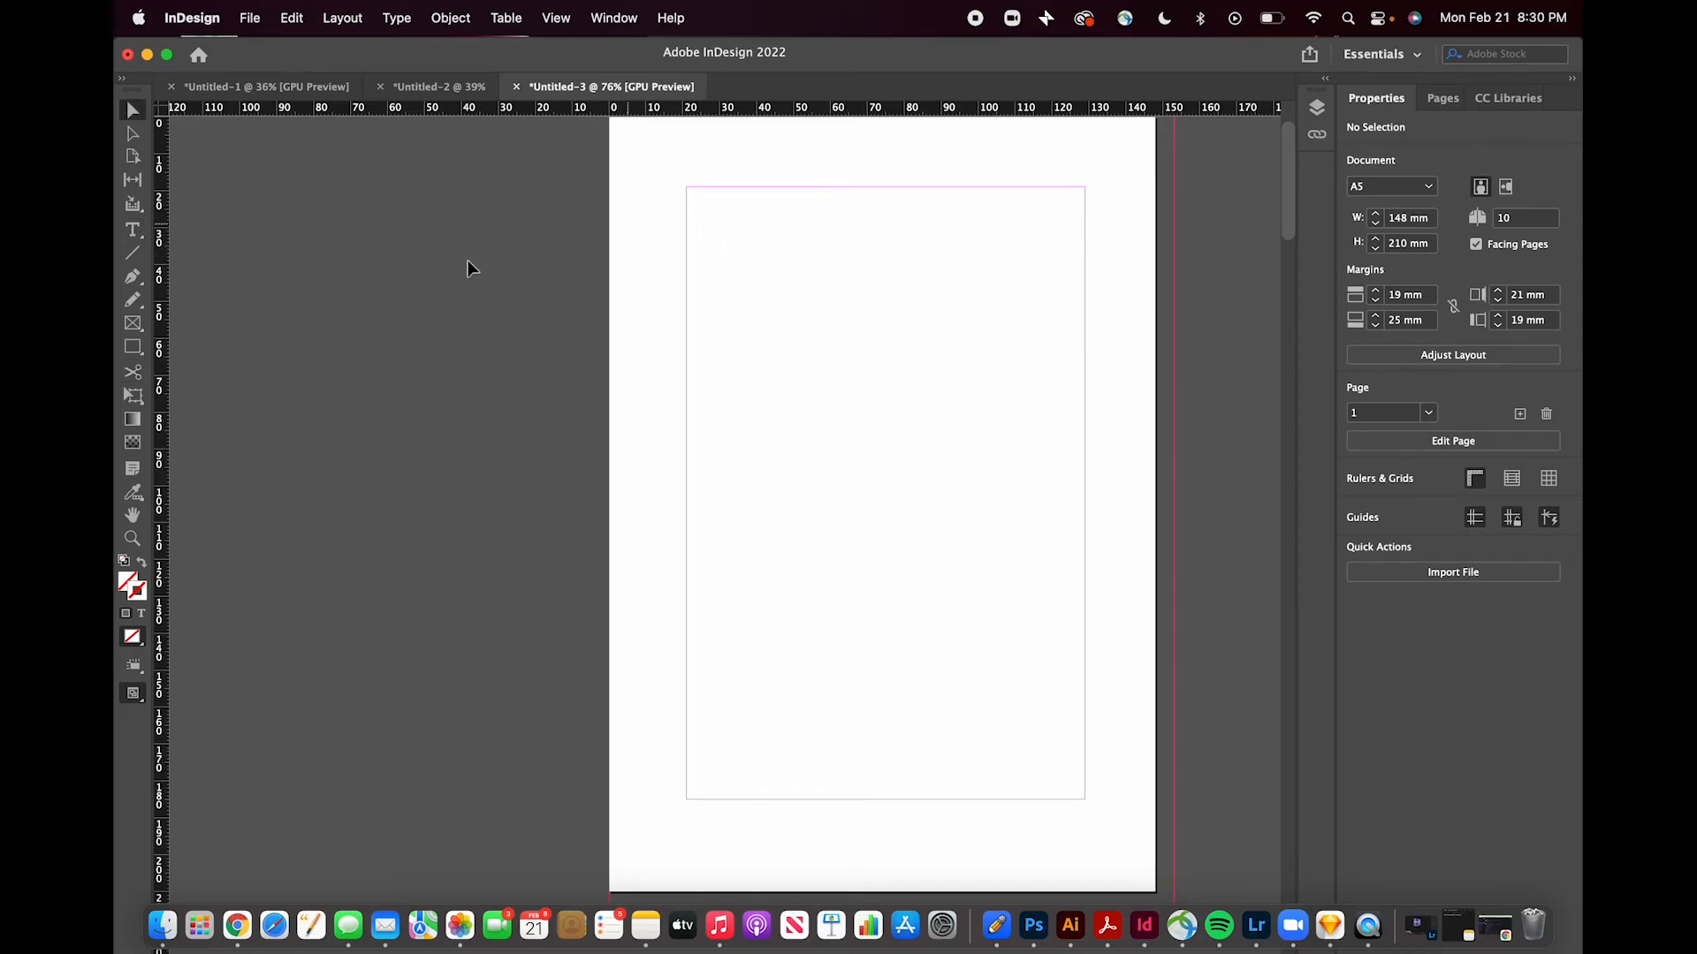
pyautogui.click(132, 230)
pyautogui.moveTo(724, 213); pyautogui.dragTo(820, 283)
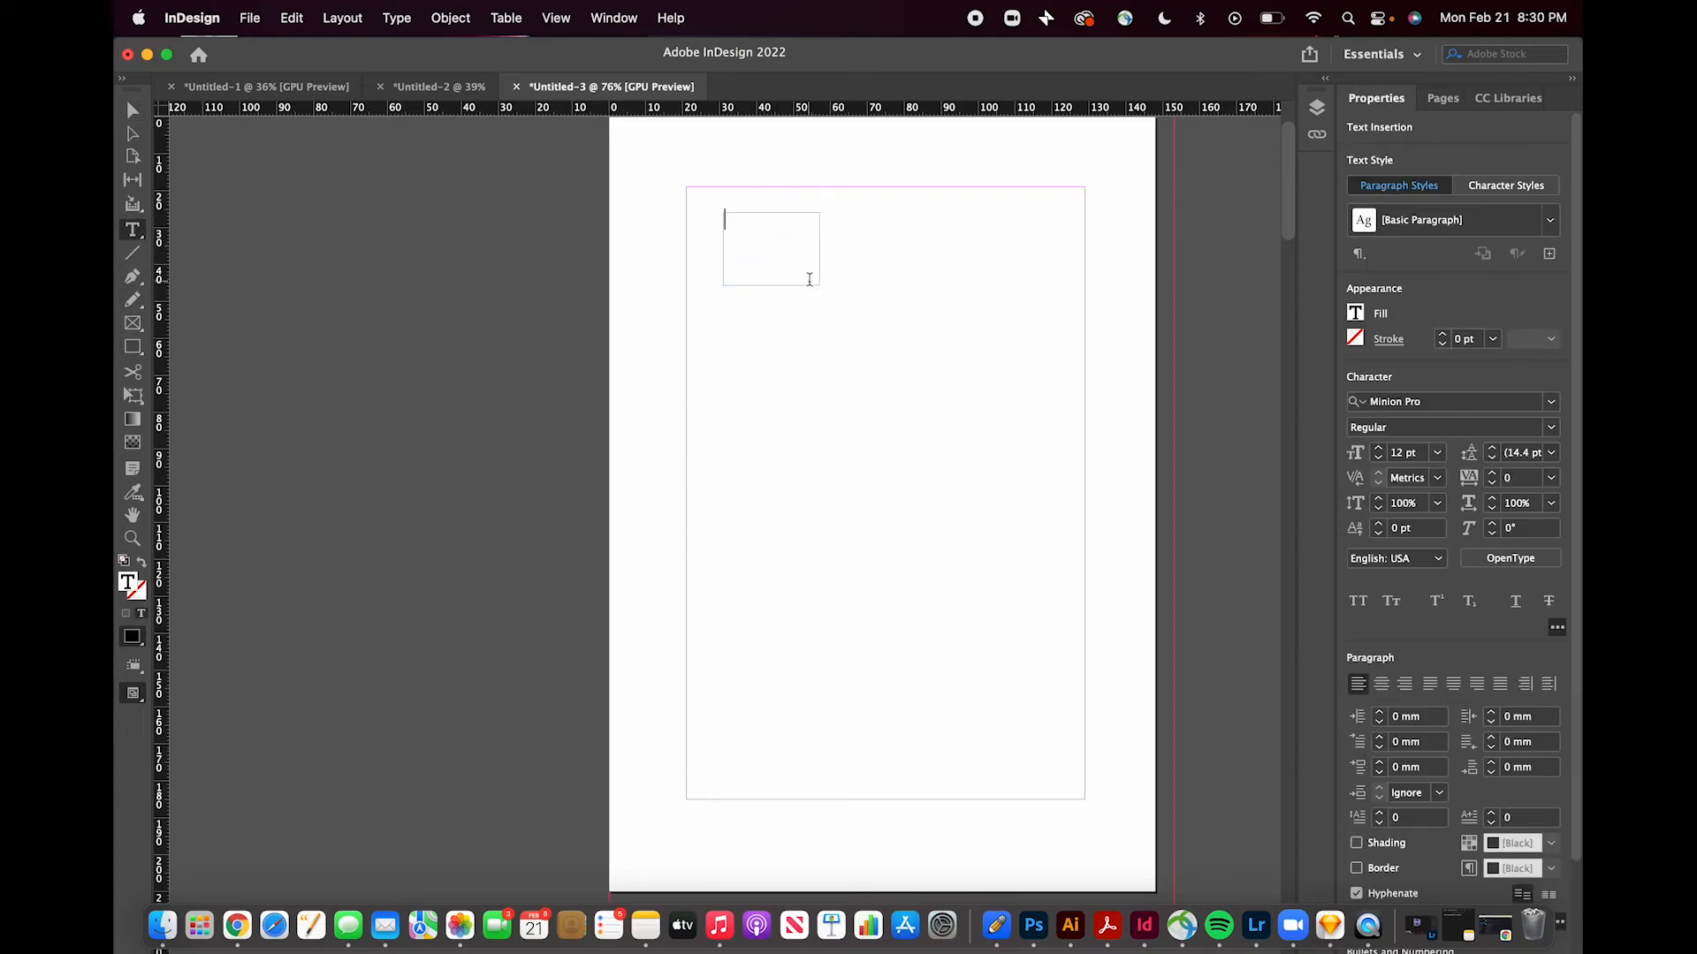
# - Set the text frame's font to Krungthep at 72 pt
pyautogui.click(1552, 403)
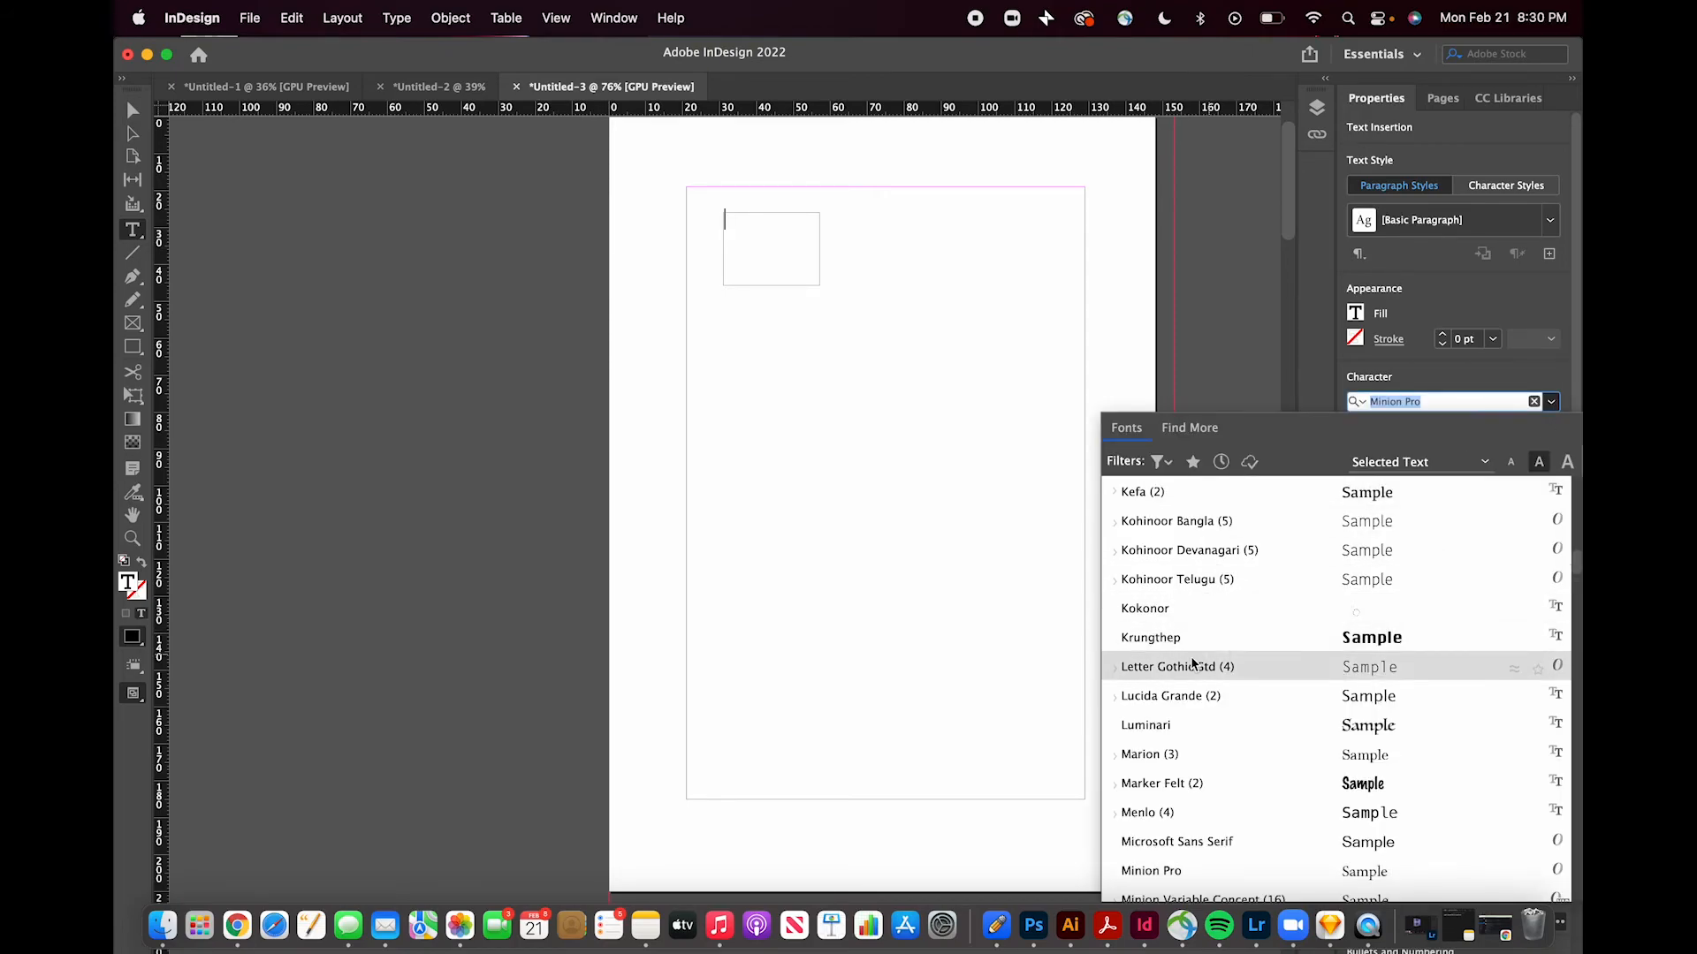
pyautogui.click(1187, 651)
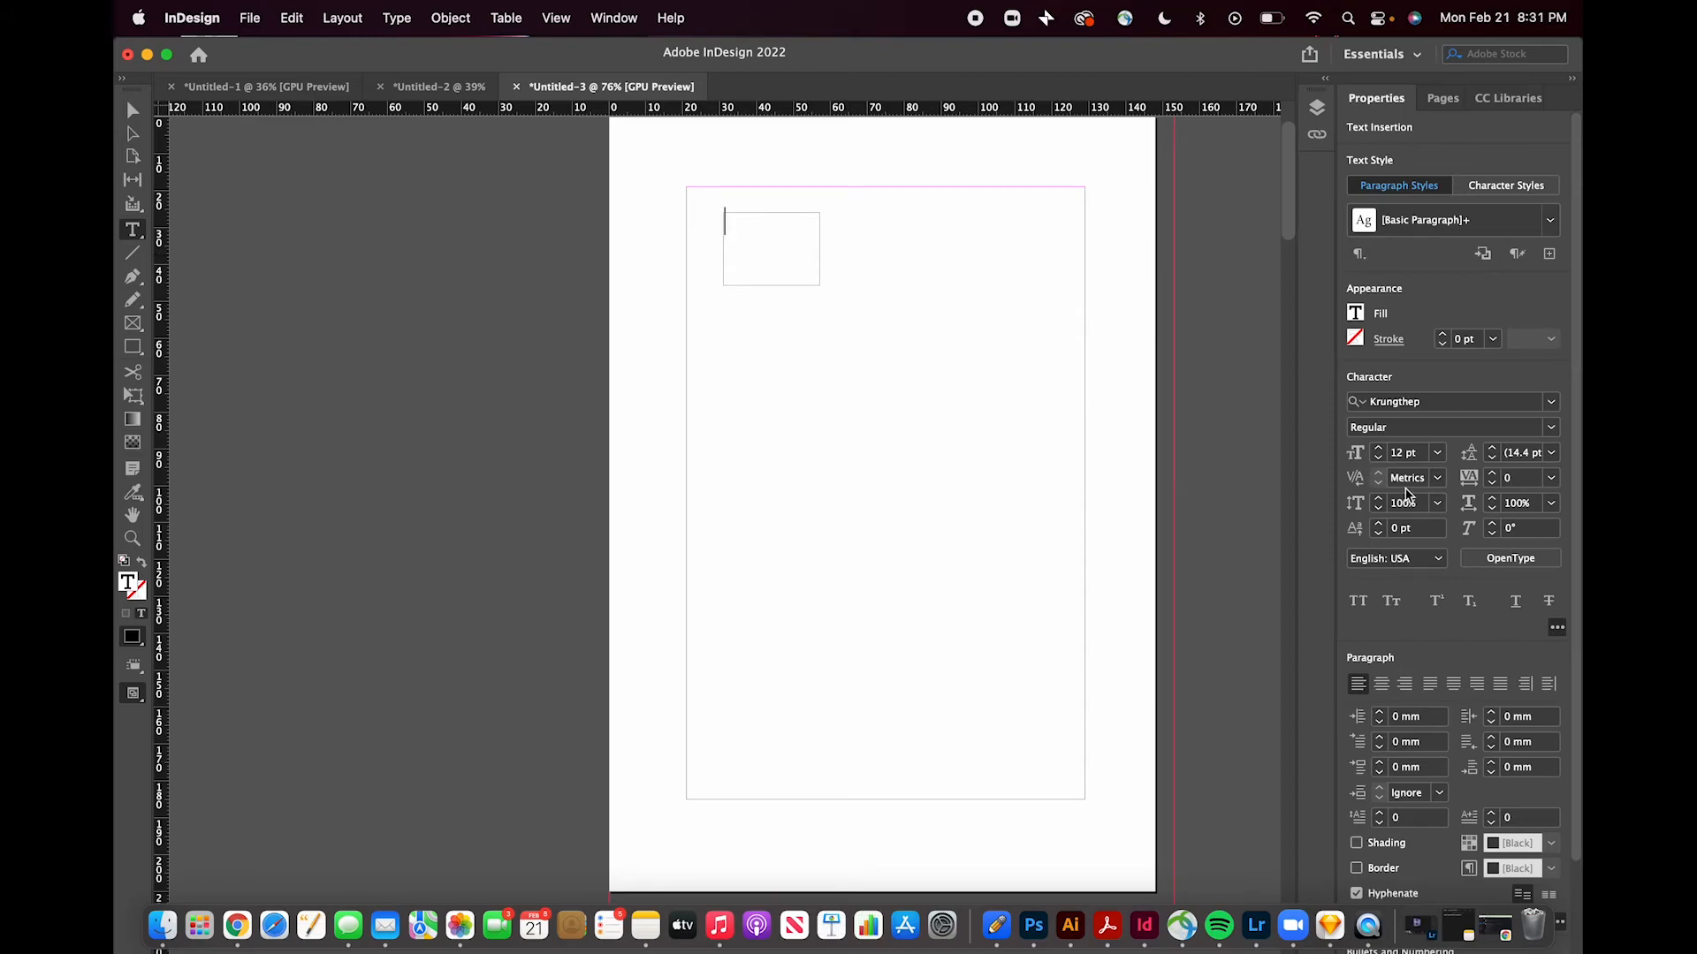
pyautogui.click(1419, 455)
pyautogui.click(1437, 453)
# - Drag a corner point of the small text frame far off the page with the Direct Selection tool
pyautogui.click(132, 323)
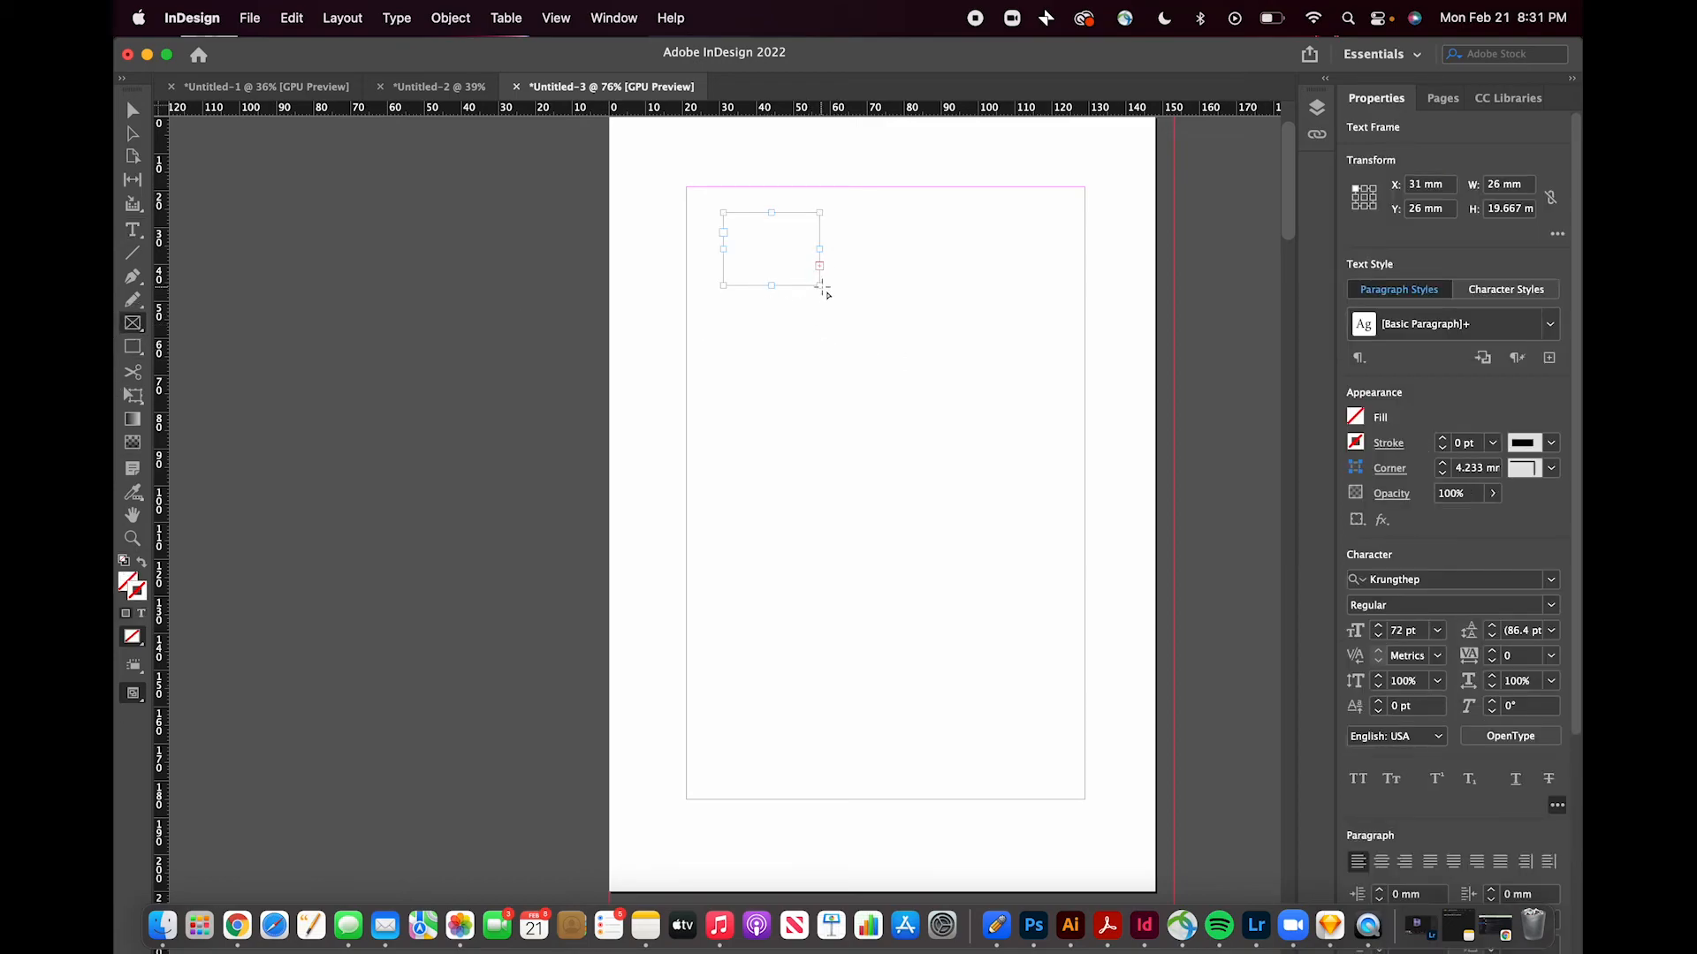
pyautogui.click(133, 347)
pyautogui.click(132, 134)
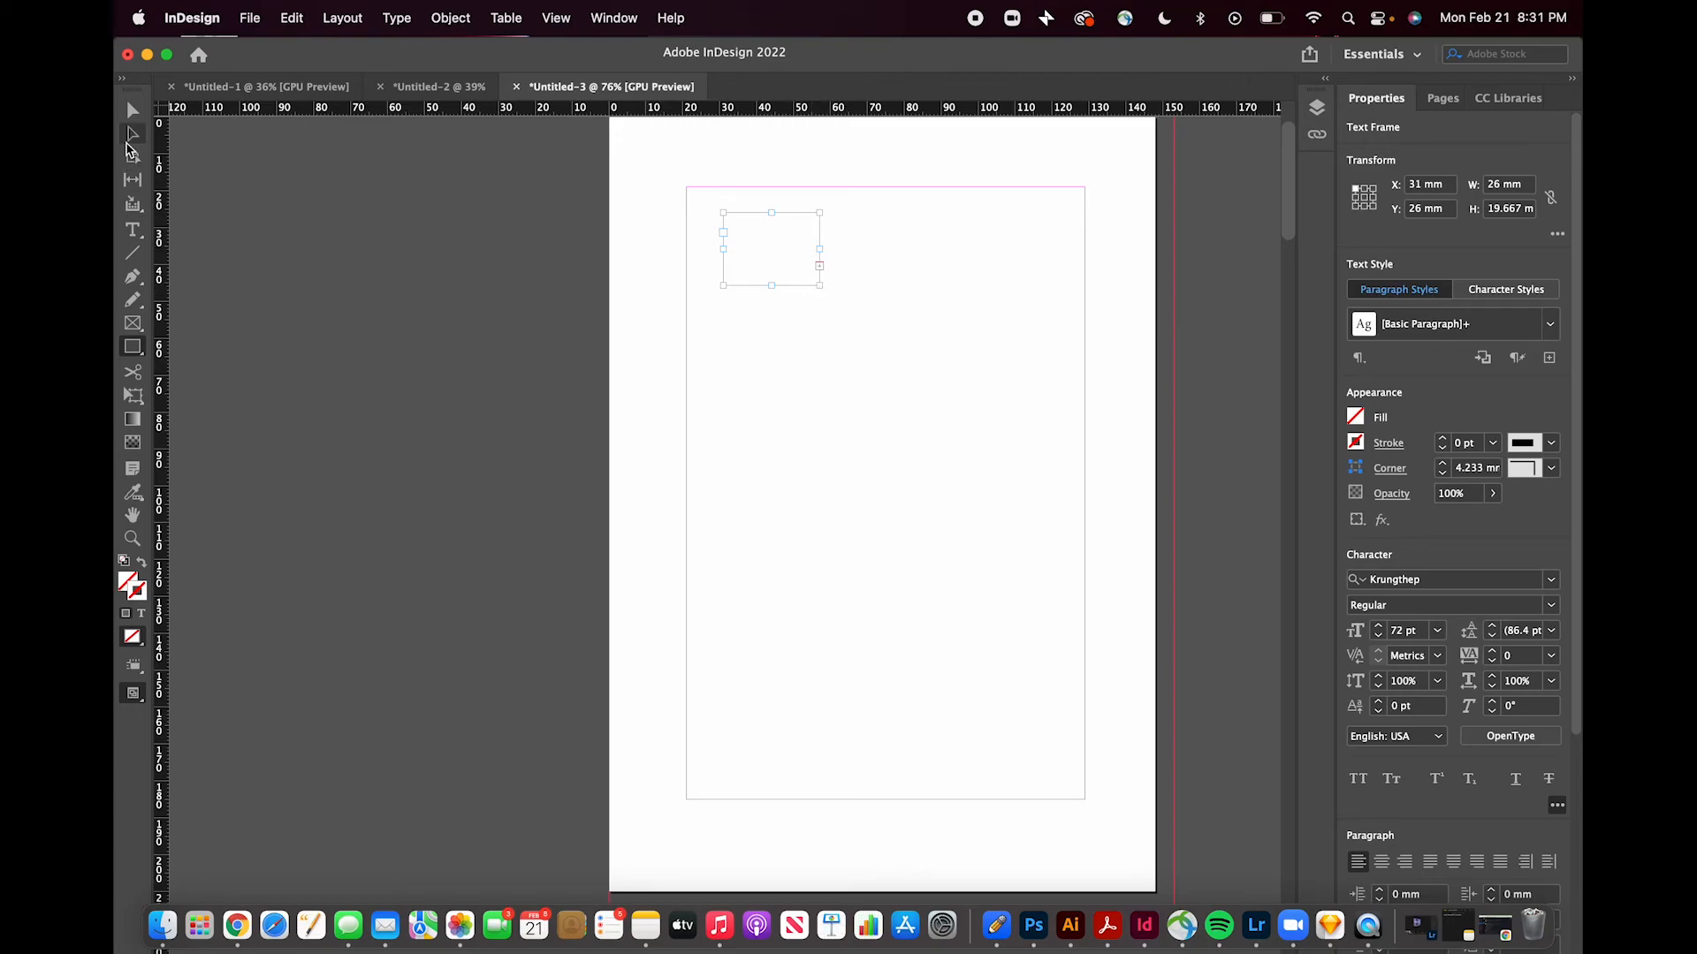
pyautogui.click(800, 213)
pyautogui.moveTo(816, 286); pyautogui.dragTo(132, 112)
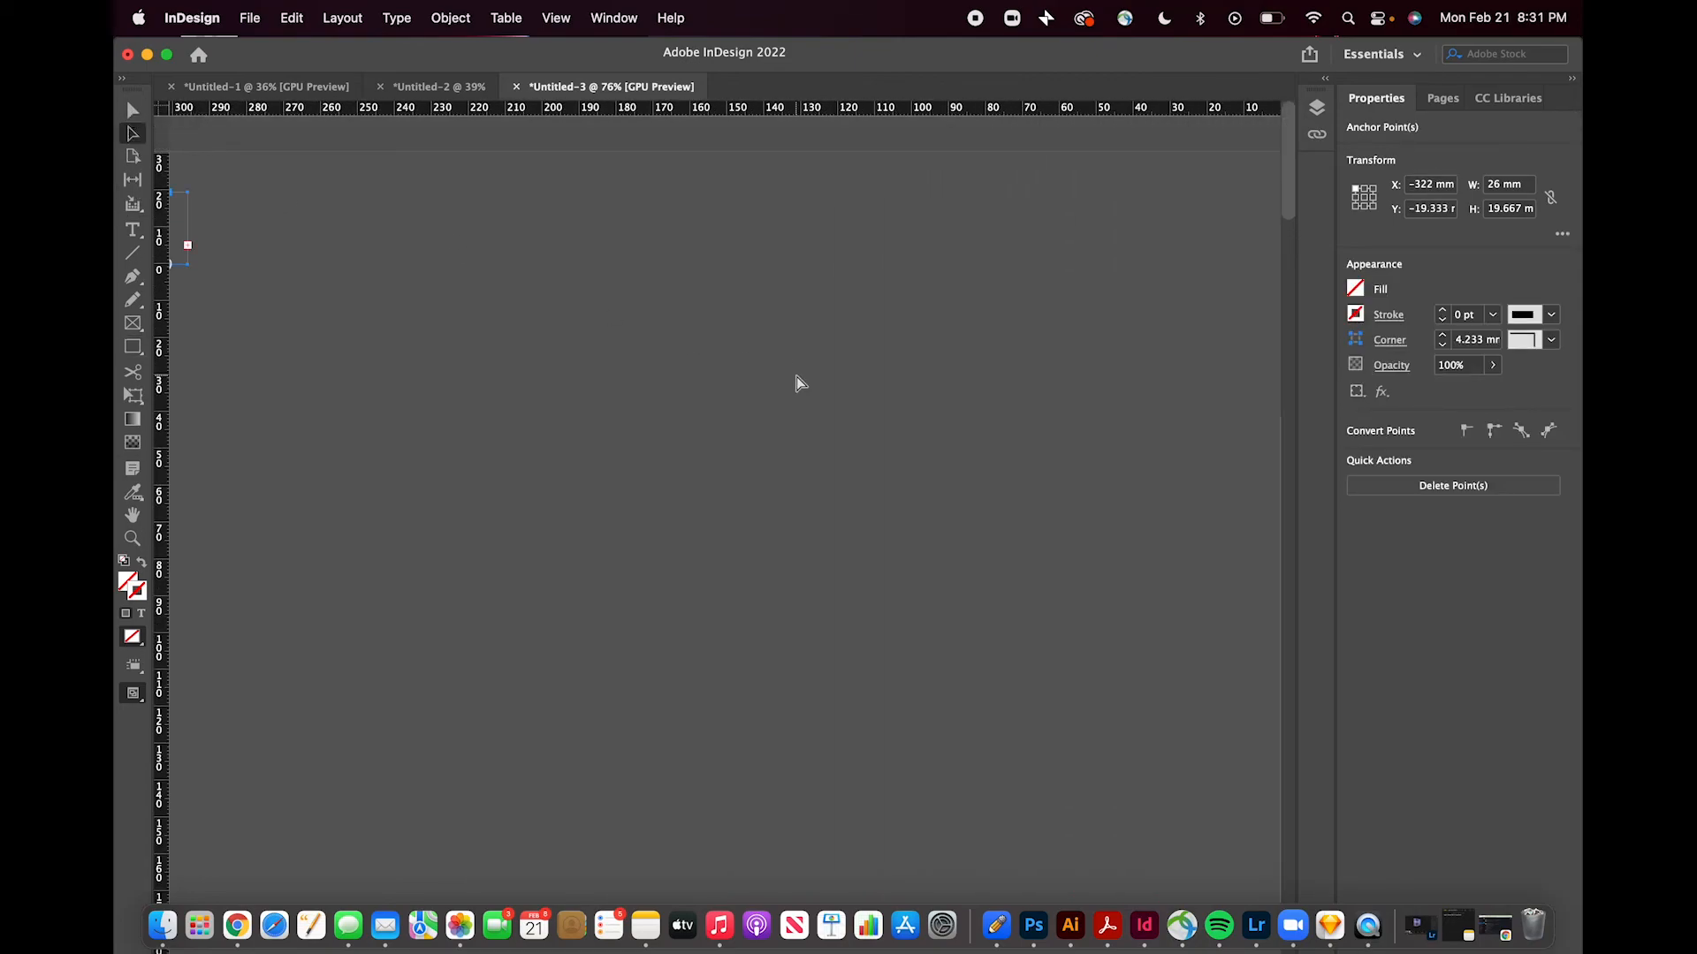
pyautogui.scroll(-5, 807, 373)
pyautogui.scroll(-1, 808, 378)
pyautogui.scroll(4, 808, 378)
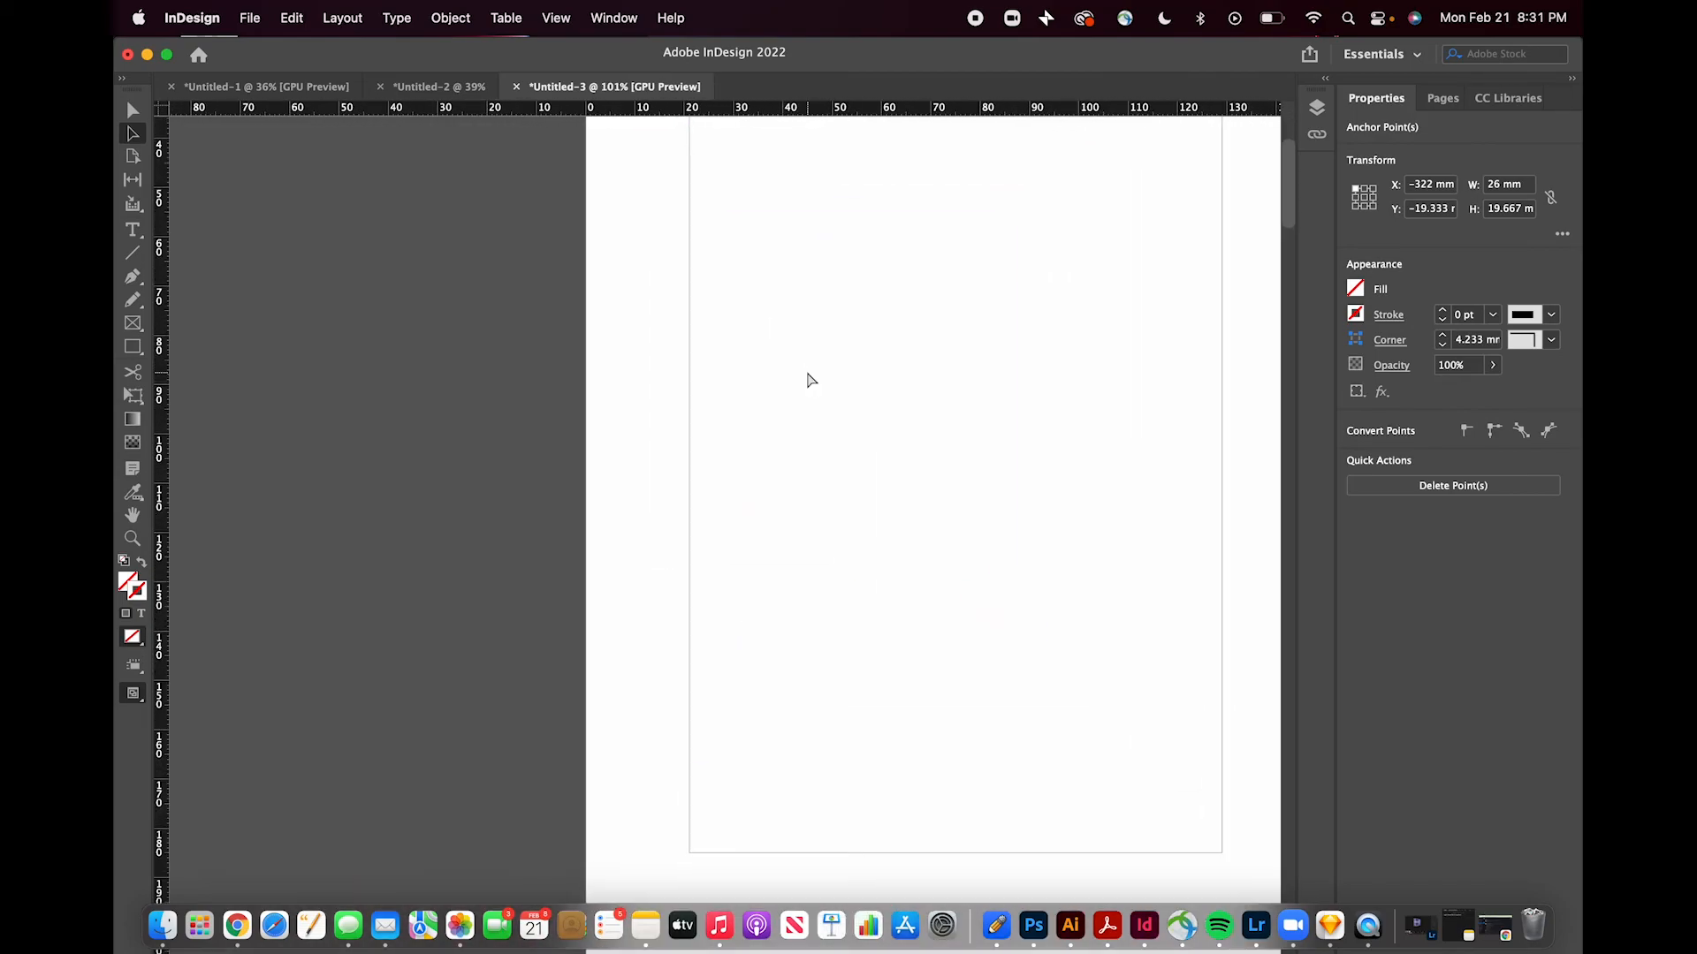
pyautogui.scroll(-2, 802, 390)
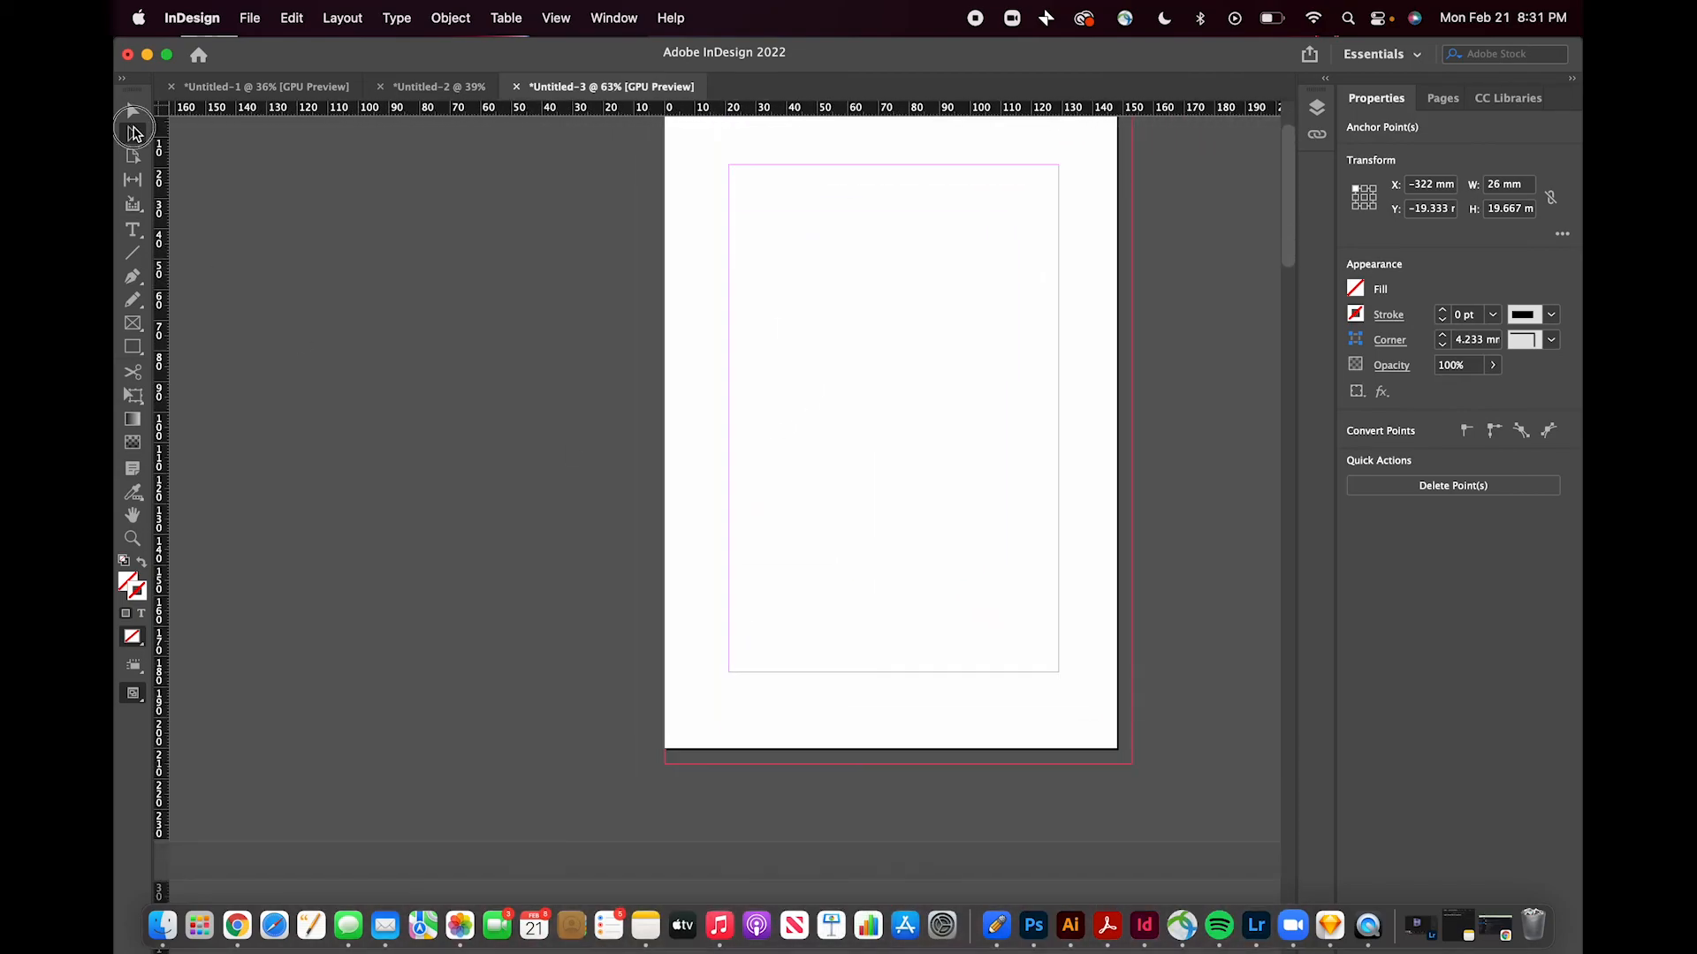
# - Draw a large text frame about 100 by 120 mm inside the margins of page 1
pyautogui.click(133, 109)
pyautogui.click(766, 191)
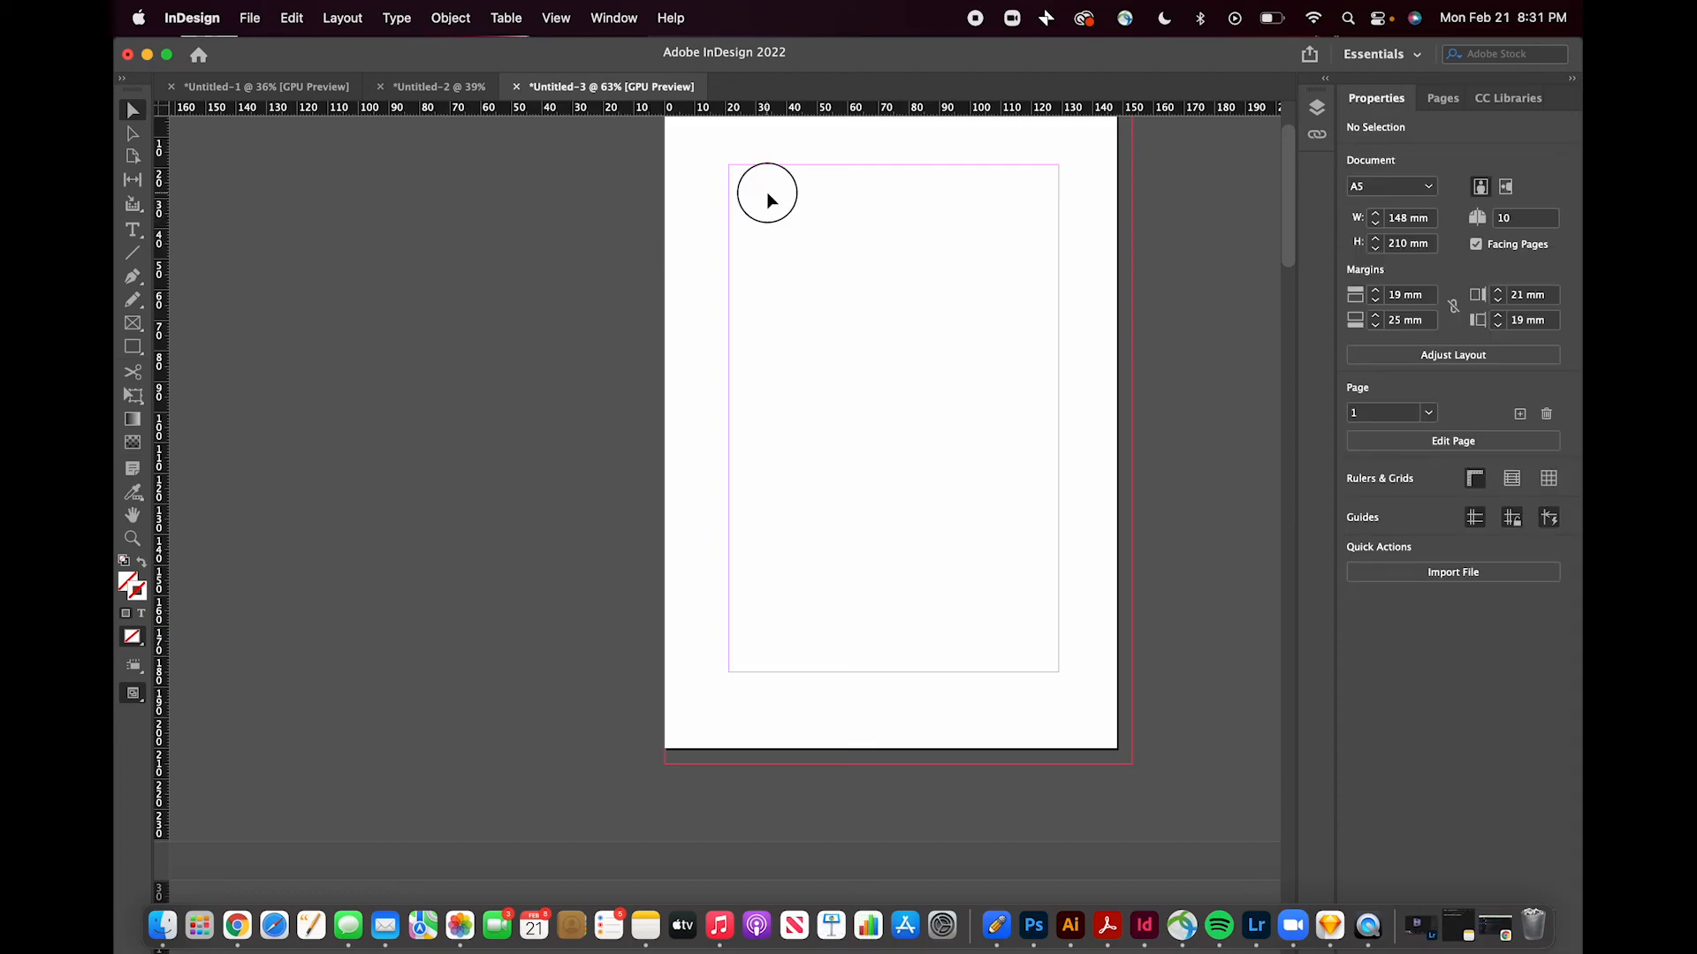
pyautogui.click(130, 233)
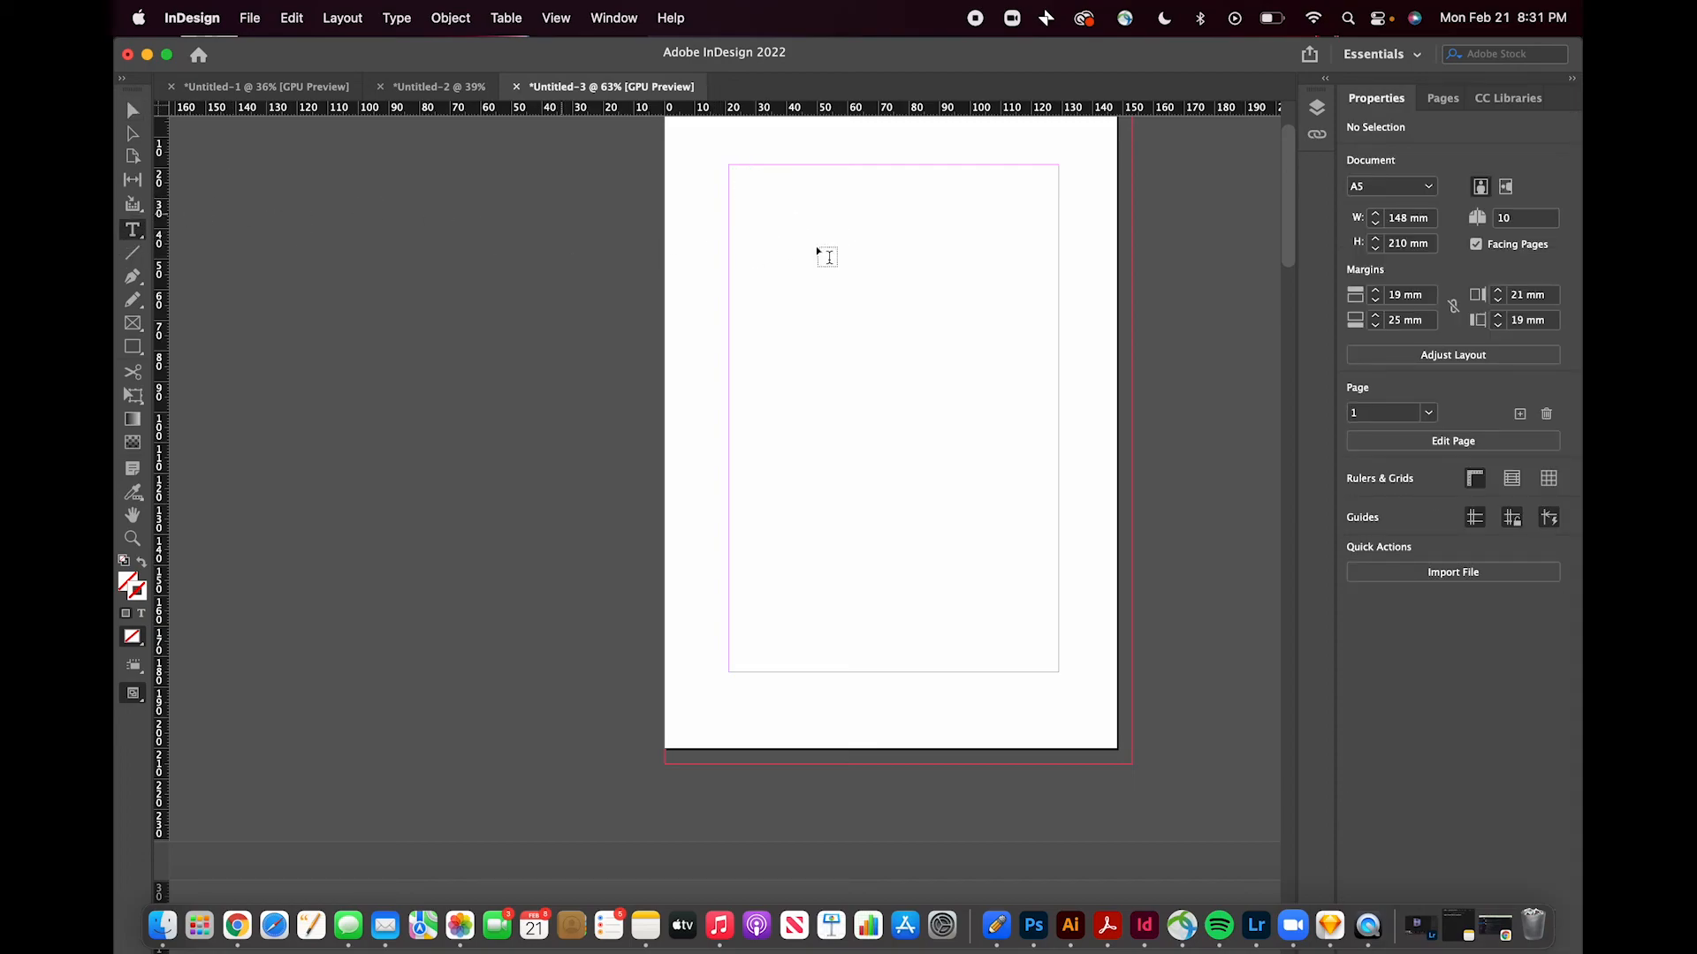
pyautogui.moveTo(734, 189); pyautogui.dragTo(1043, 559)
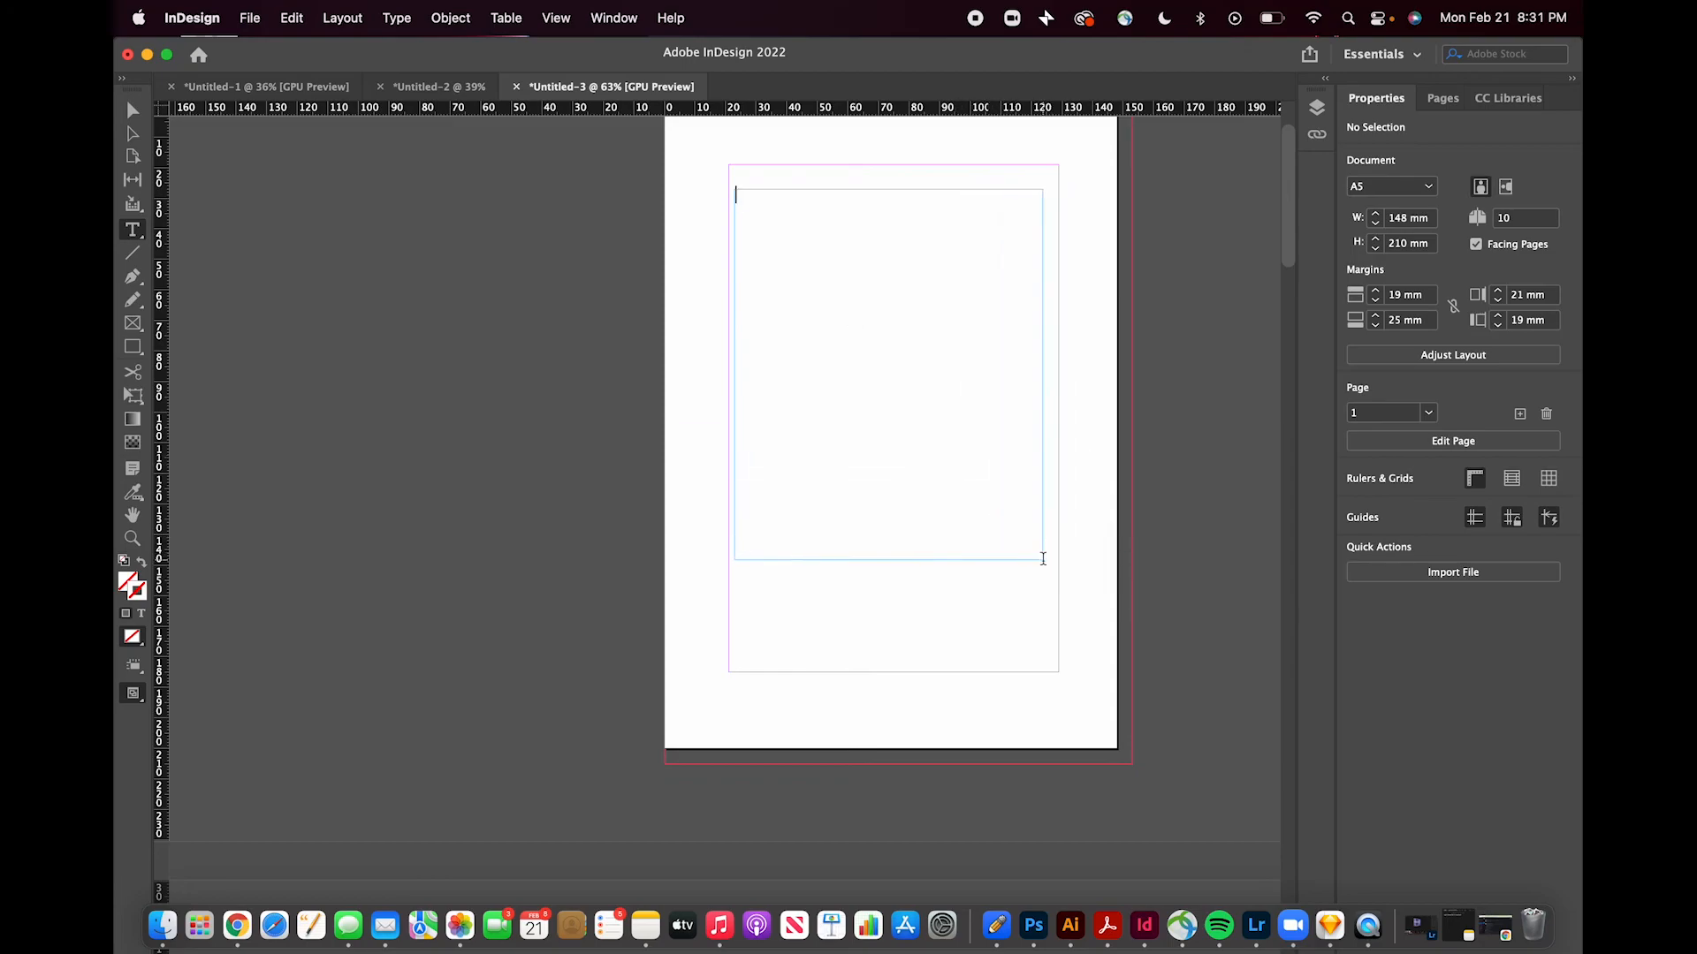
# - Set the large frame's font to Krungthep at 48 pt and type the title "Say it."
pyautogui.click(1457, 403)
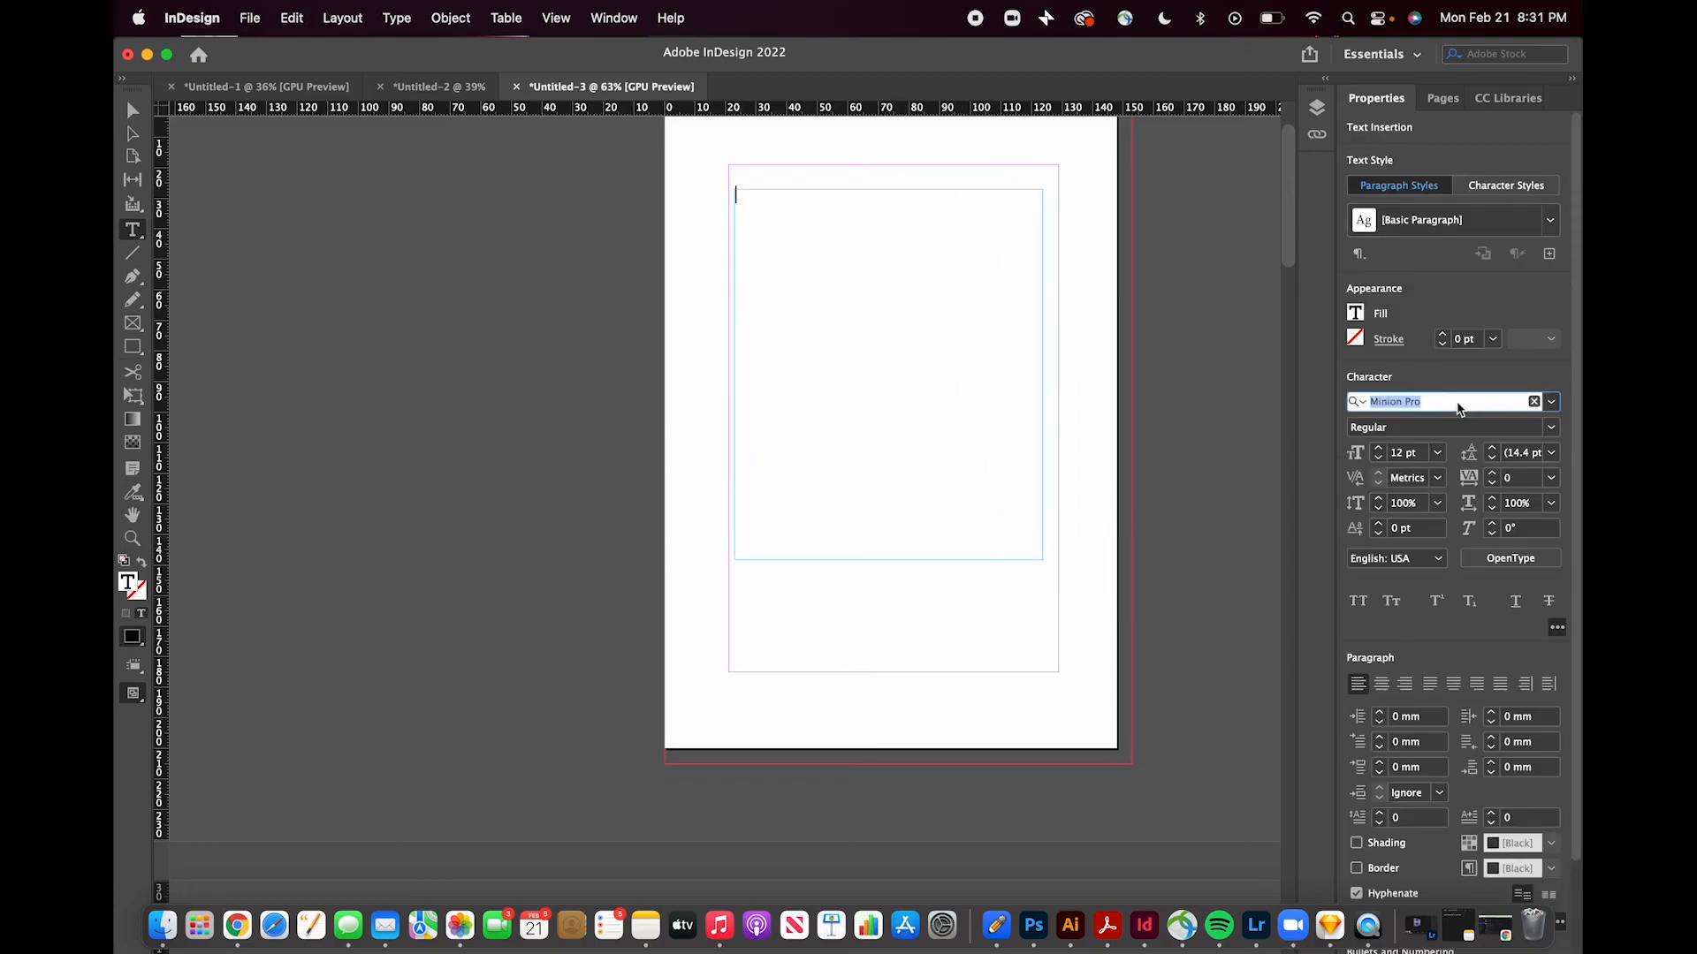
pyautogui.click(1550, 401)
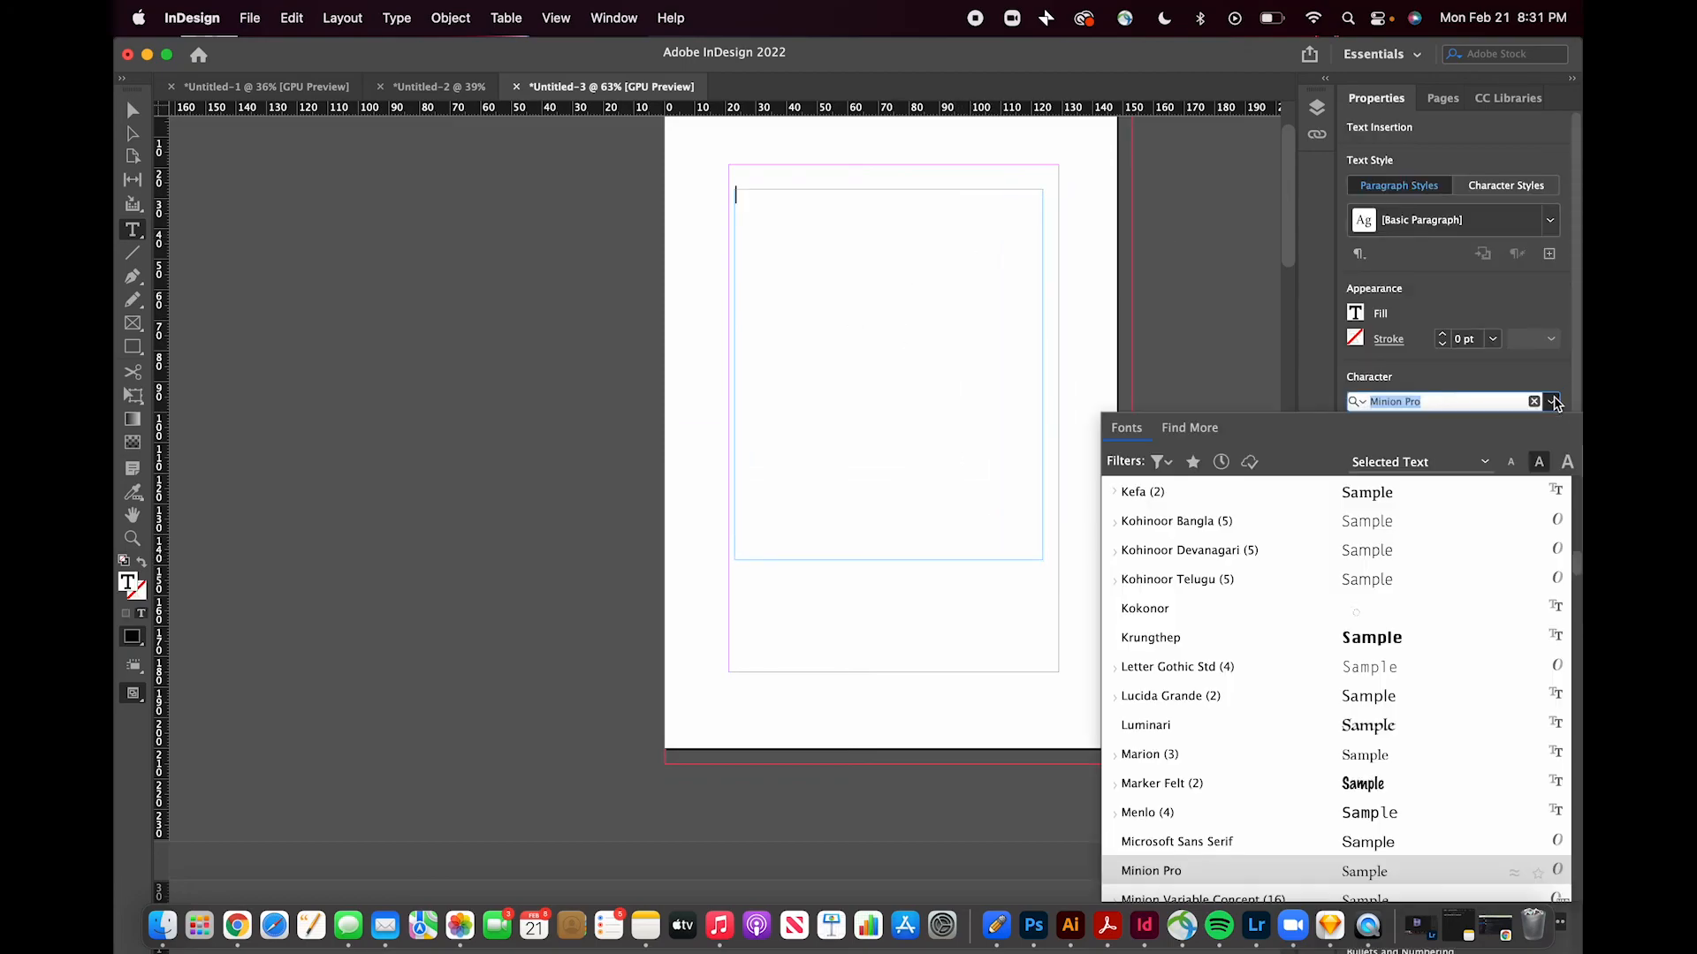
pyautogui.click(1412, 640)
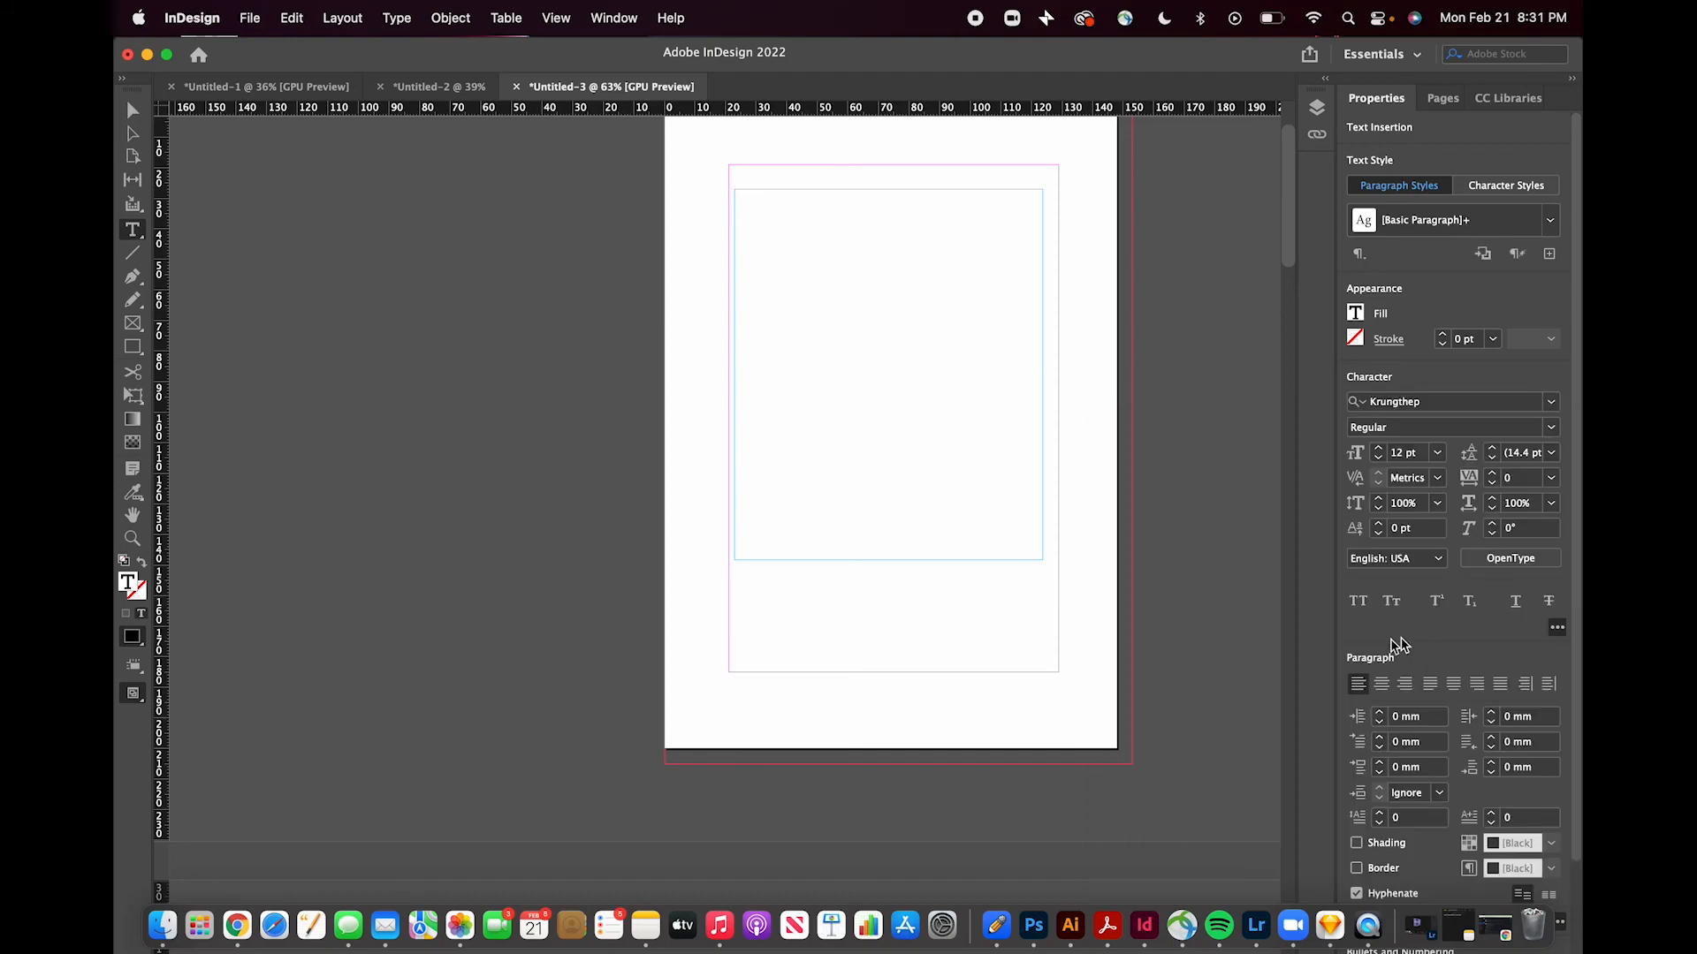
pyautogui.click(1437, 452)
pyautogui.click(1444, 740)
pyautogui.write('Say ')
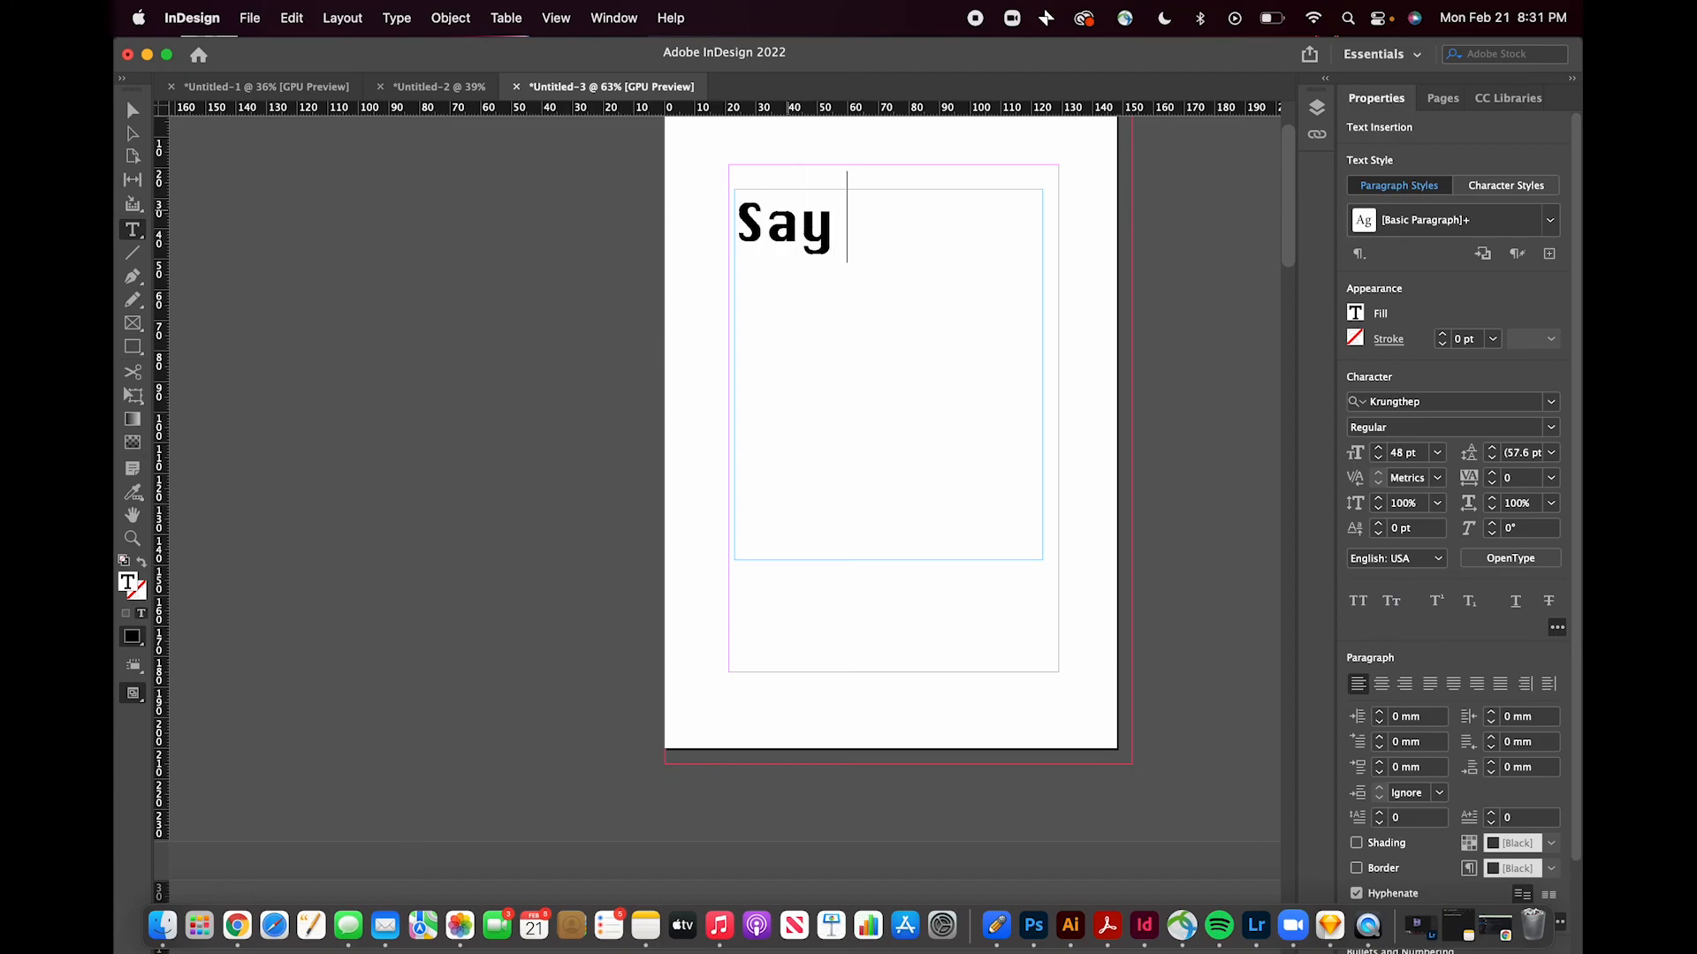
pyautogui.write('it.')
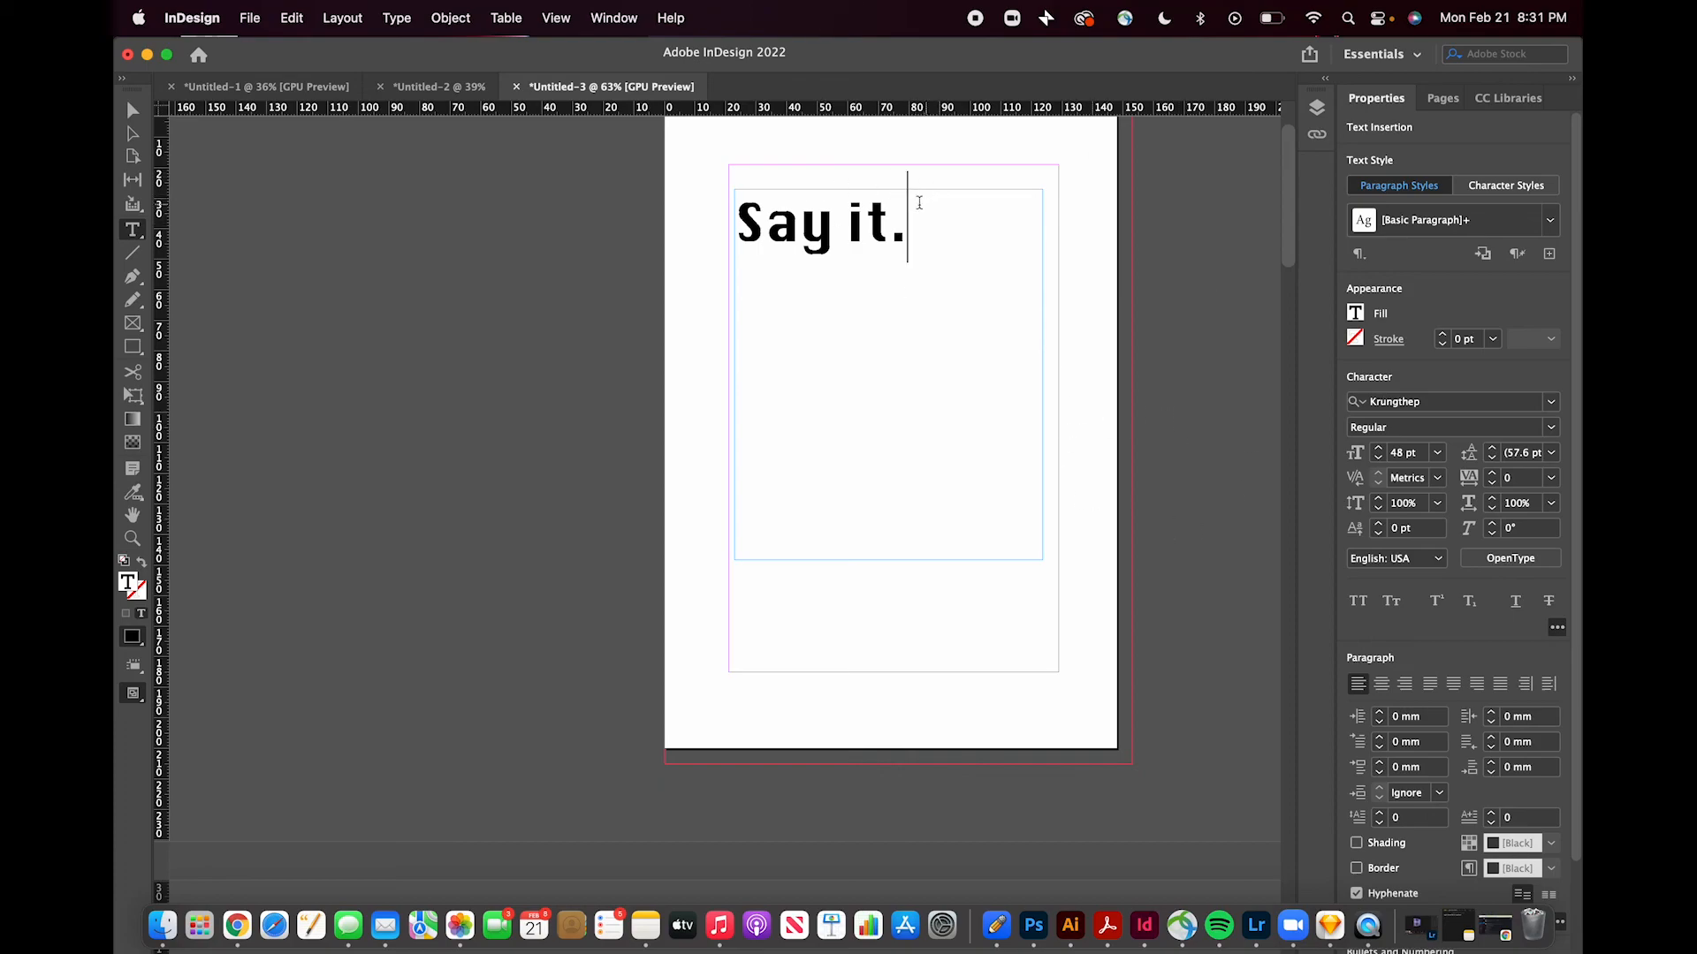
# - Select all the title text and set its skew to 7°
pyautogui.press('super+a')
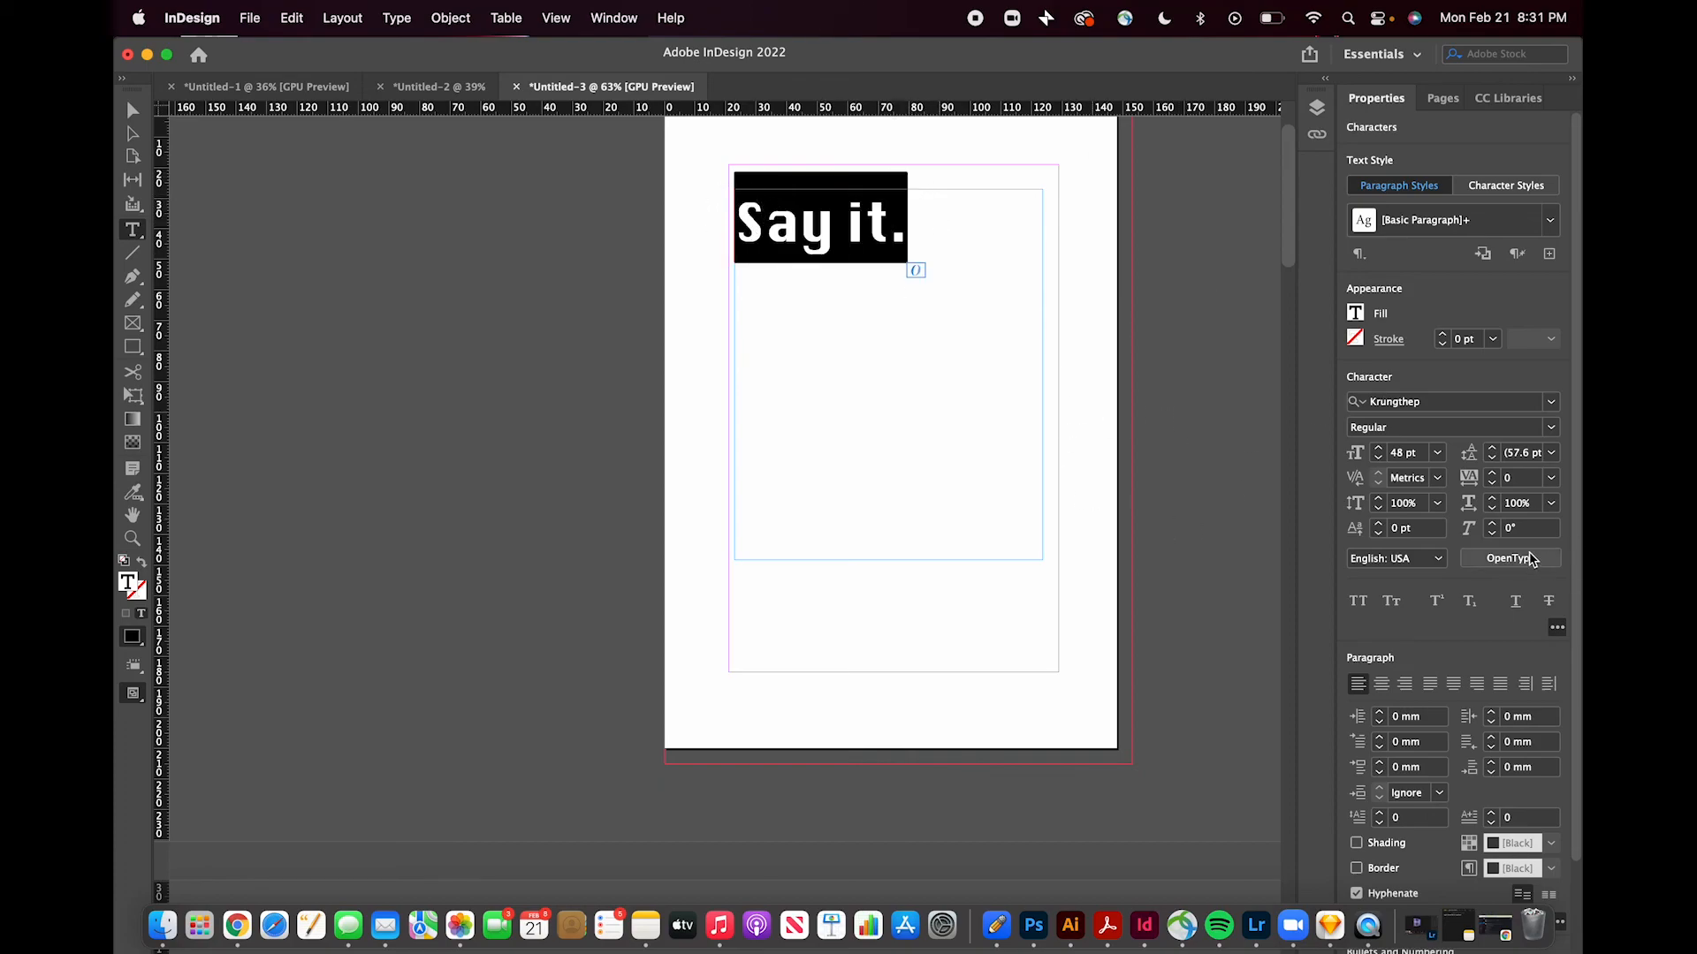
pyautogui.click(1493, 524)
pyautogui.click(1492, 524)
pyautogui.click(1493, 524)
pyautogui.click(1493, 524)
pyautogui.click(1492, 525)
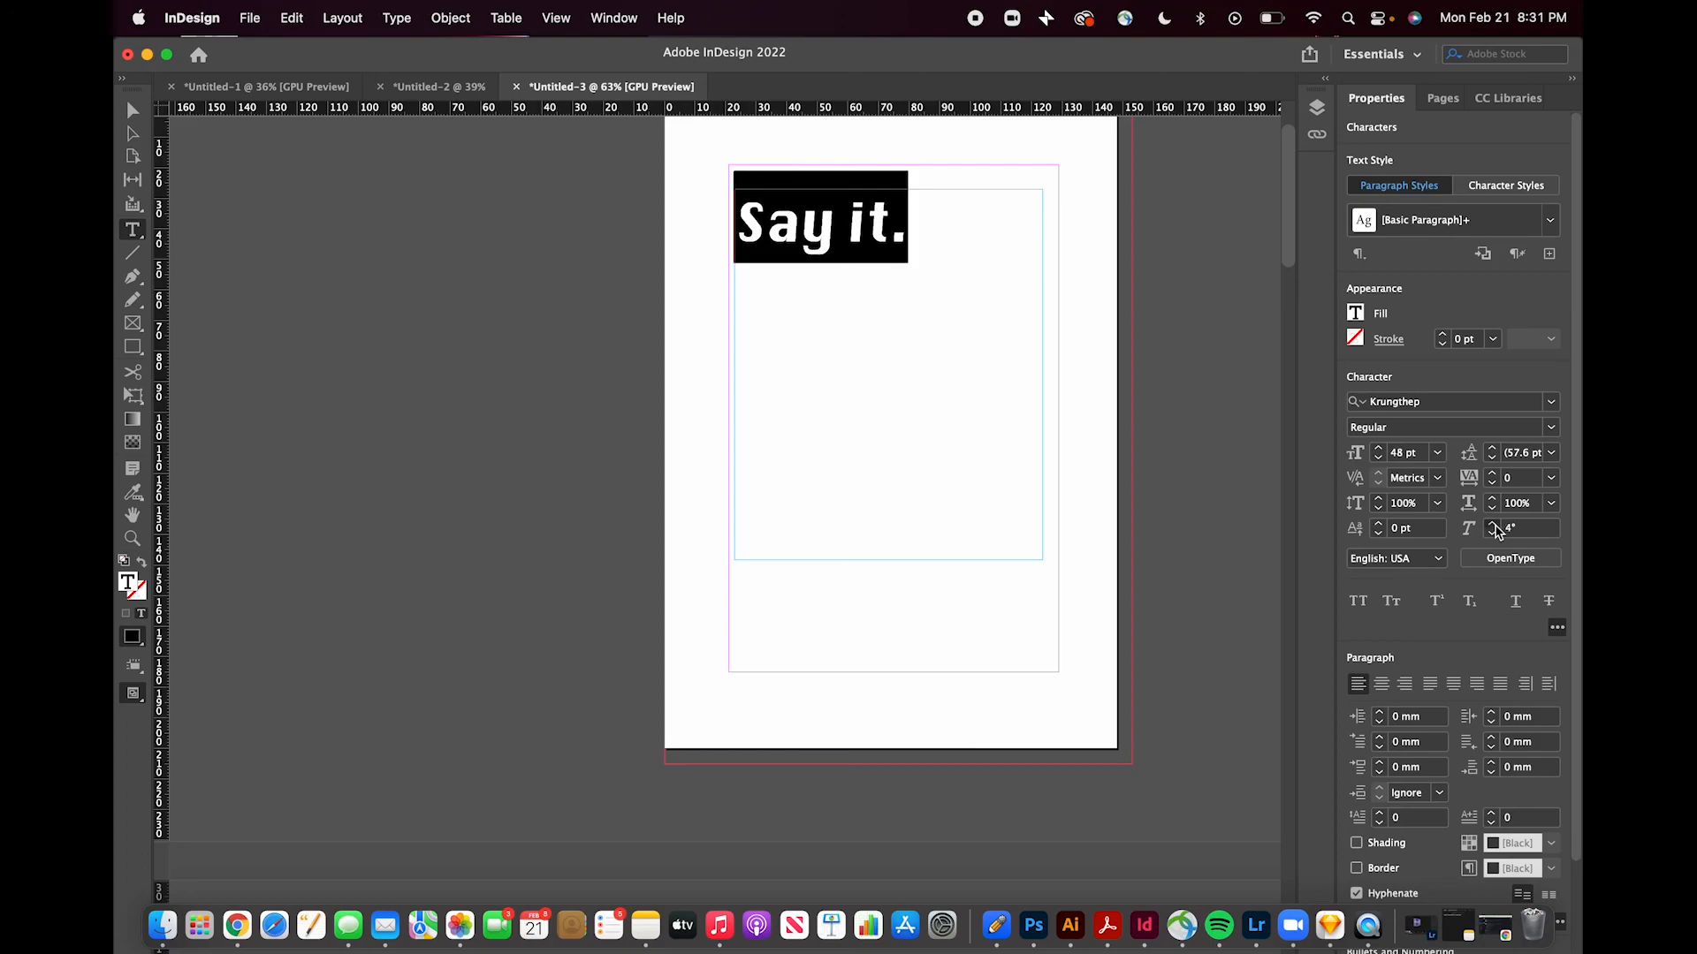
pyautogui.click(1493, 524)
pyautogui.click(1493, 524)
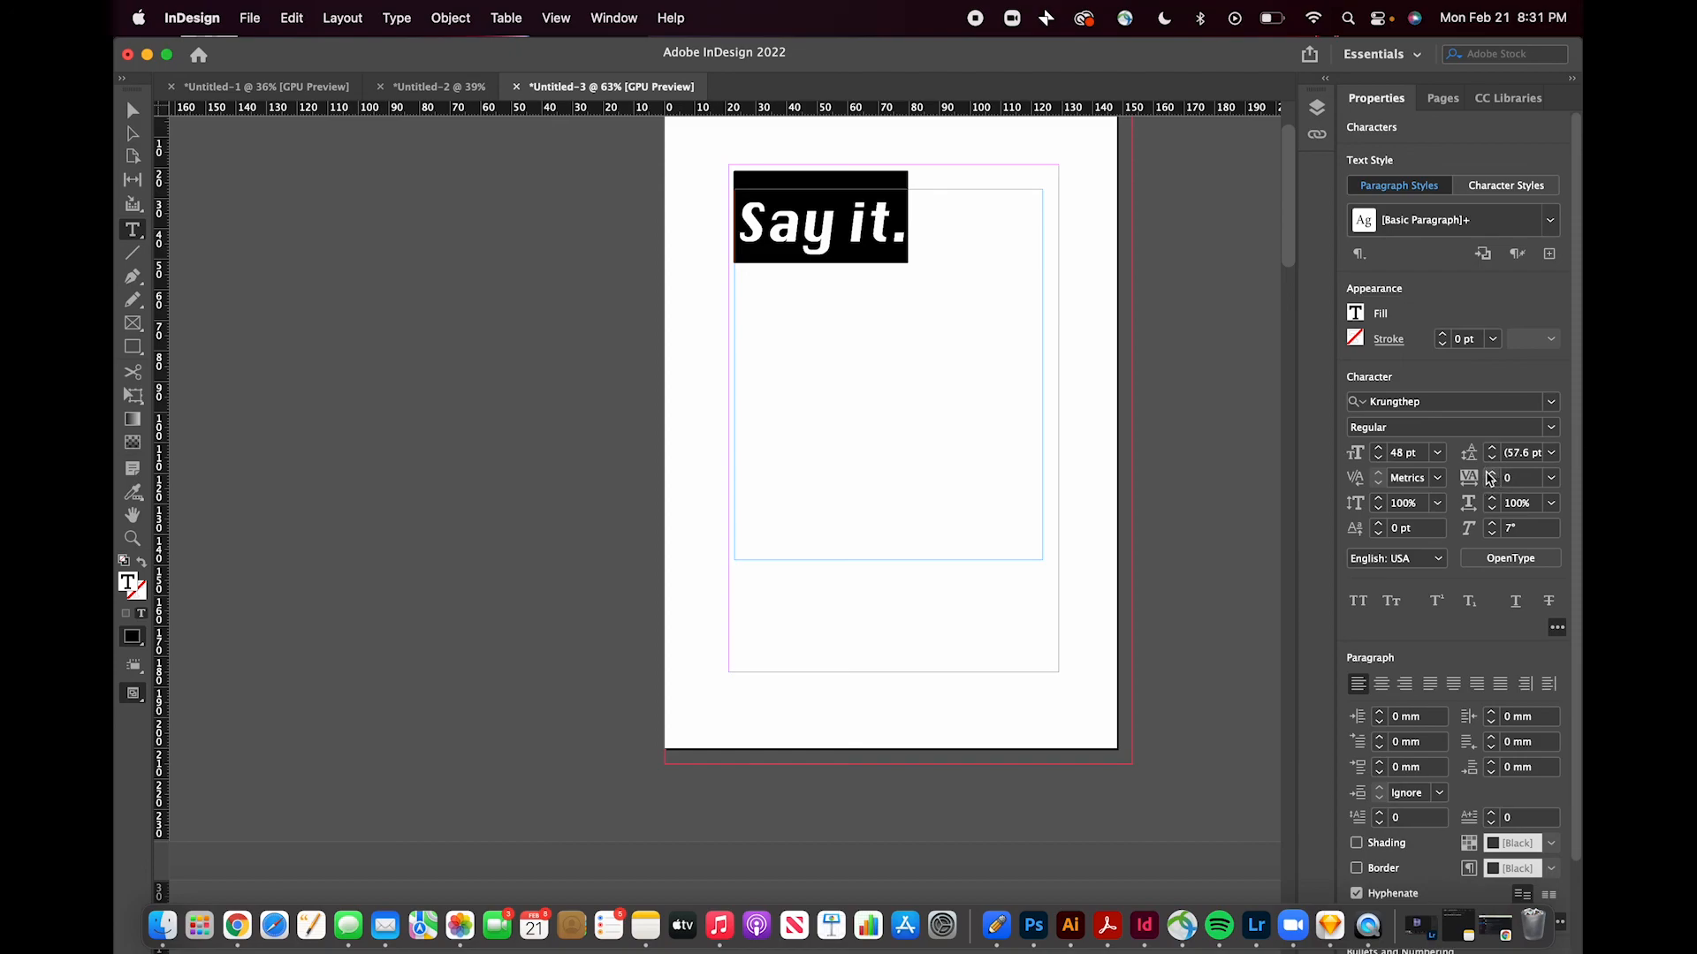
pyautogui.click(1004, 266)
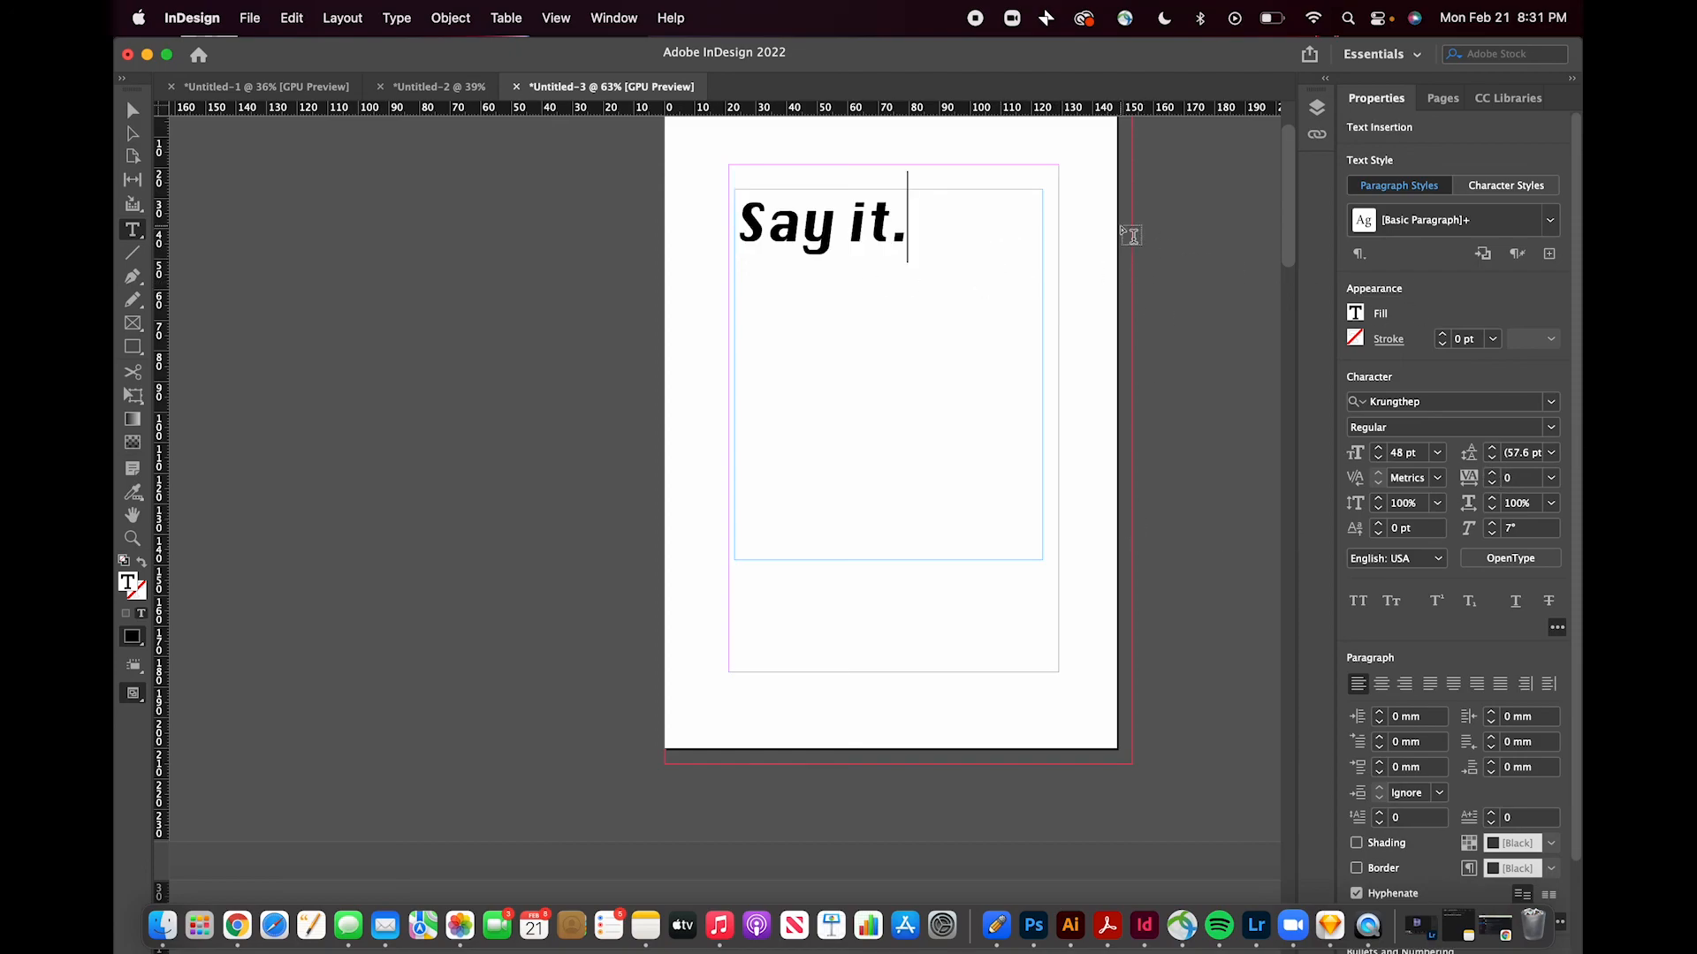
# - Deselect and scroll down through the document's spreads to review the pages
pyautogui.scroll(1, 1131, 235)
pyautogui.click(1175, 253)
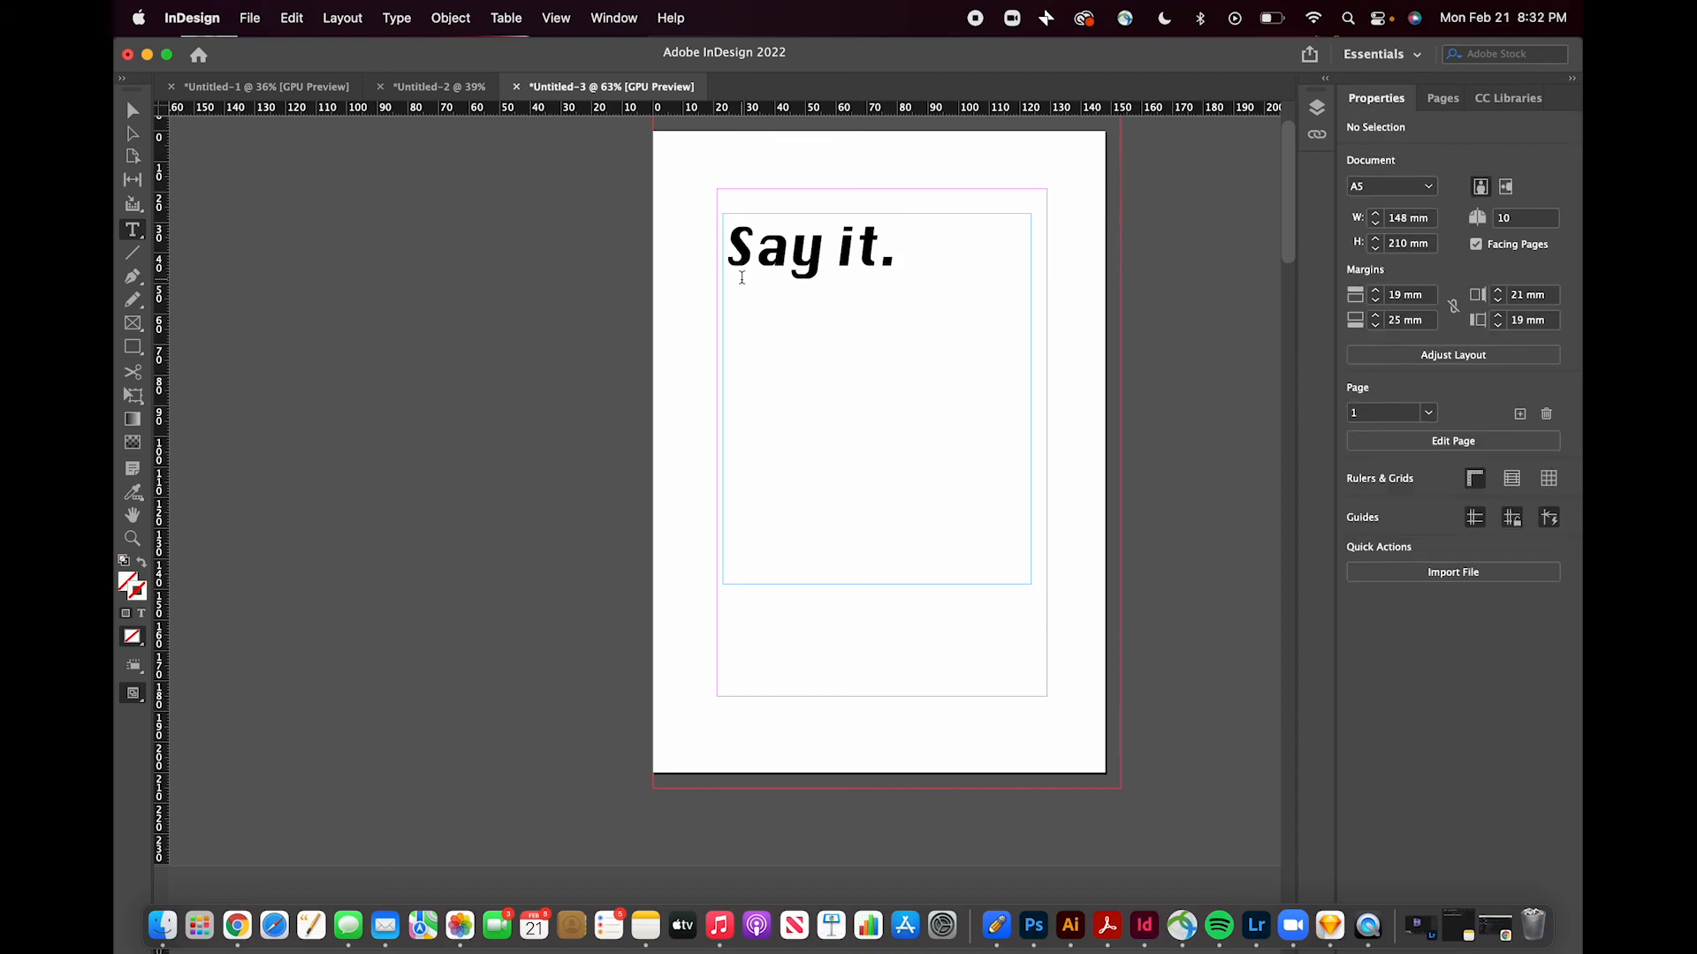
pyautogui.scroll(-2, 742, 278)
pyautogui.scroll(-3, 386, 410)
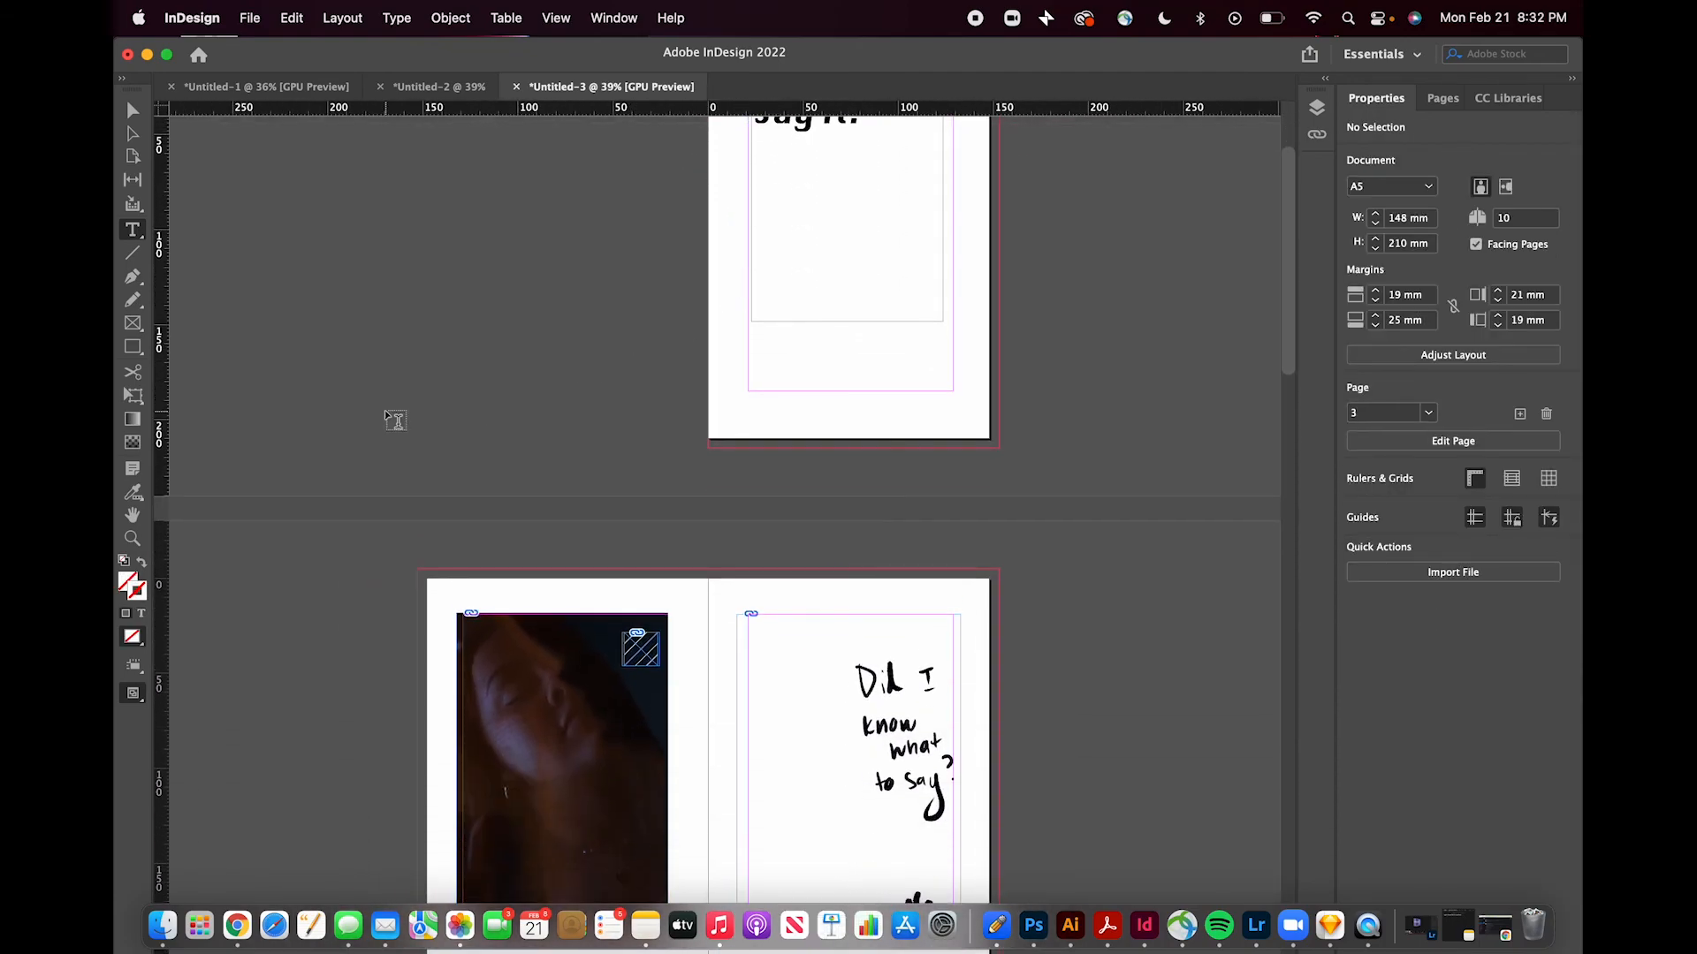
pyautogui.scroll(-5, 384, 410)
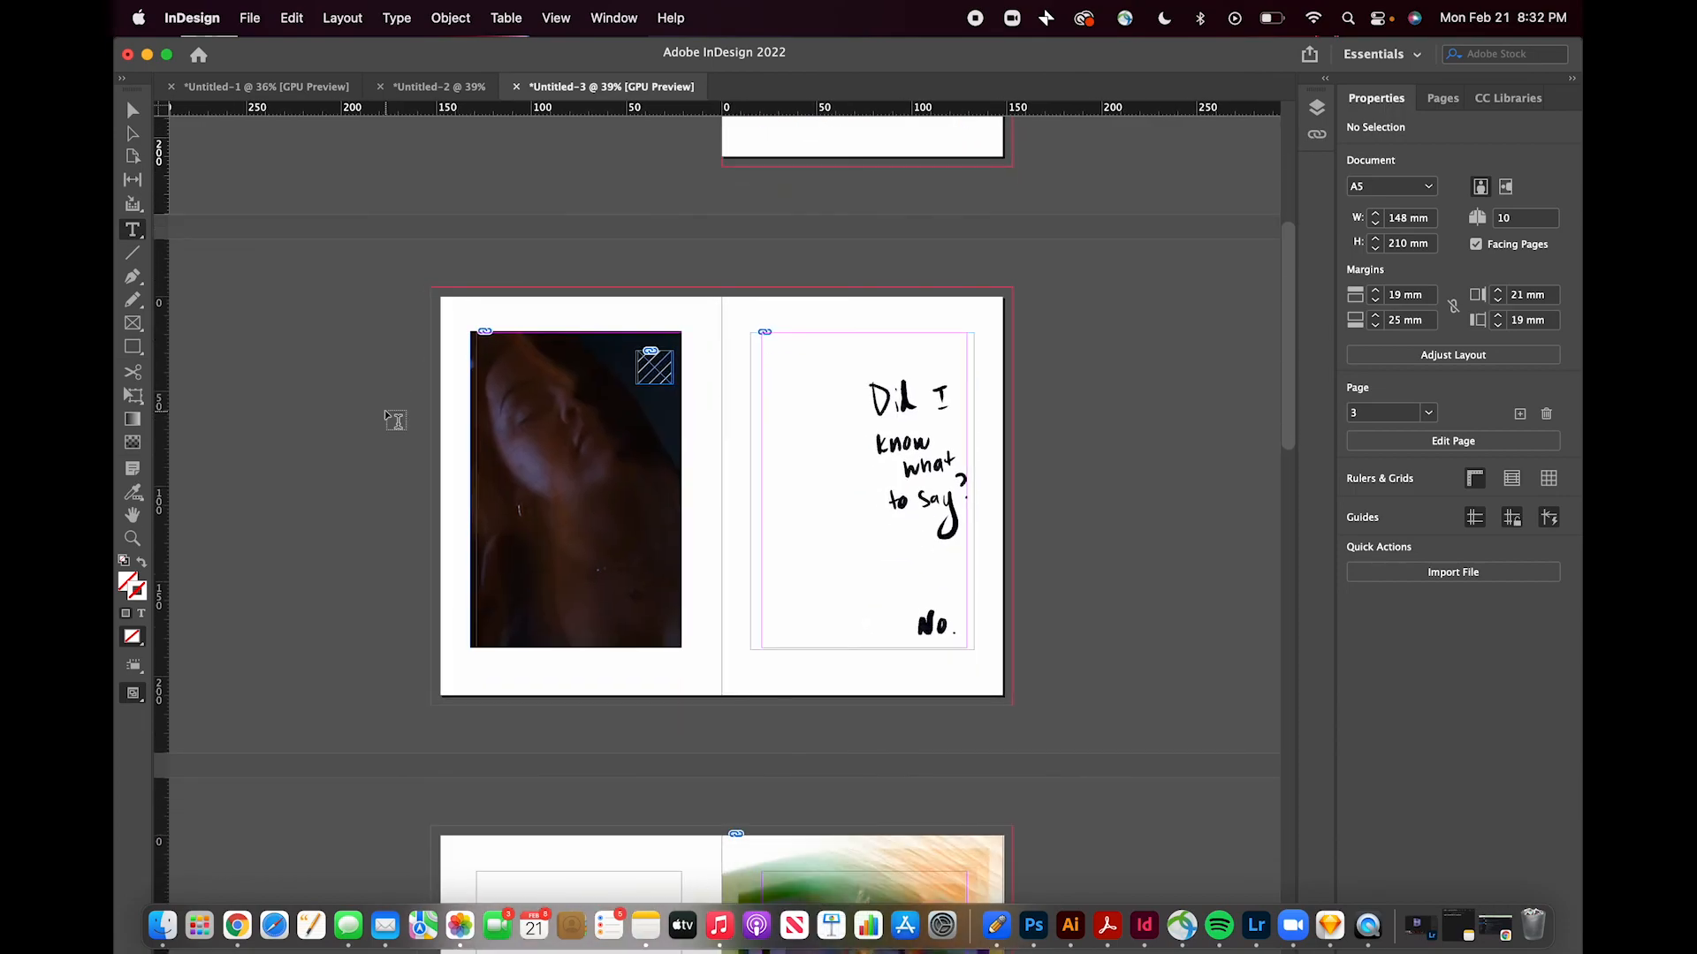
pyautogui.scroll(-3, 376, 425)
pyautogui.scroll(-10, 377, 426)
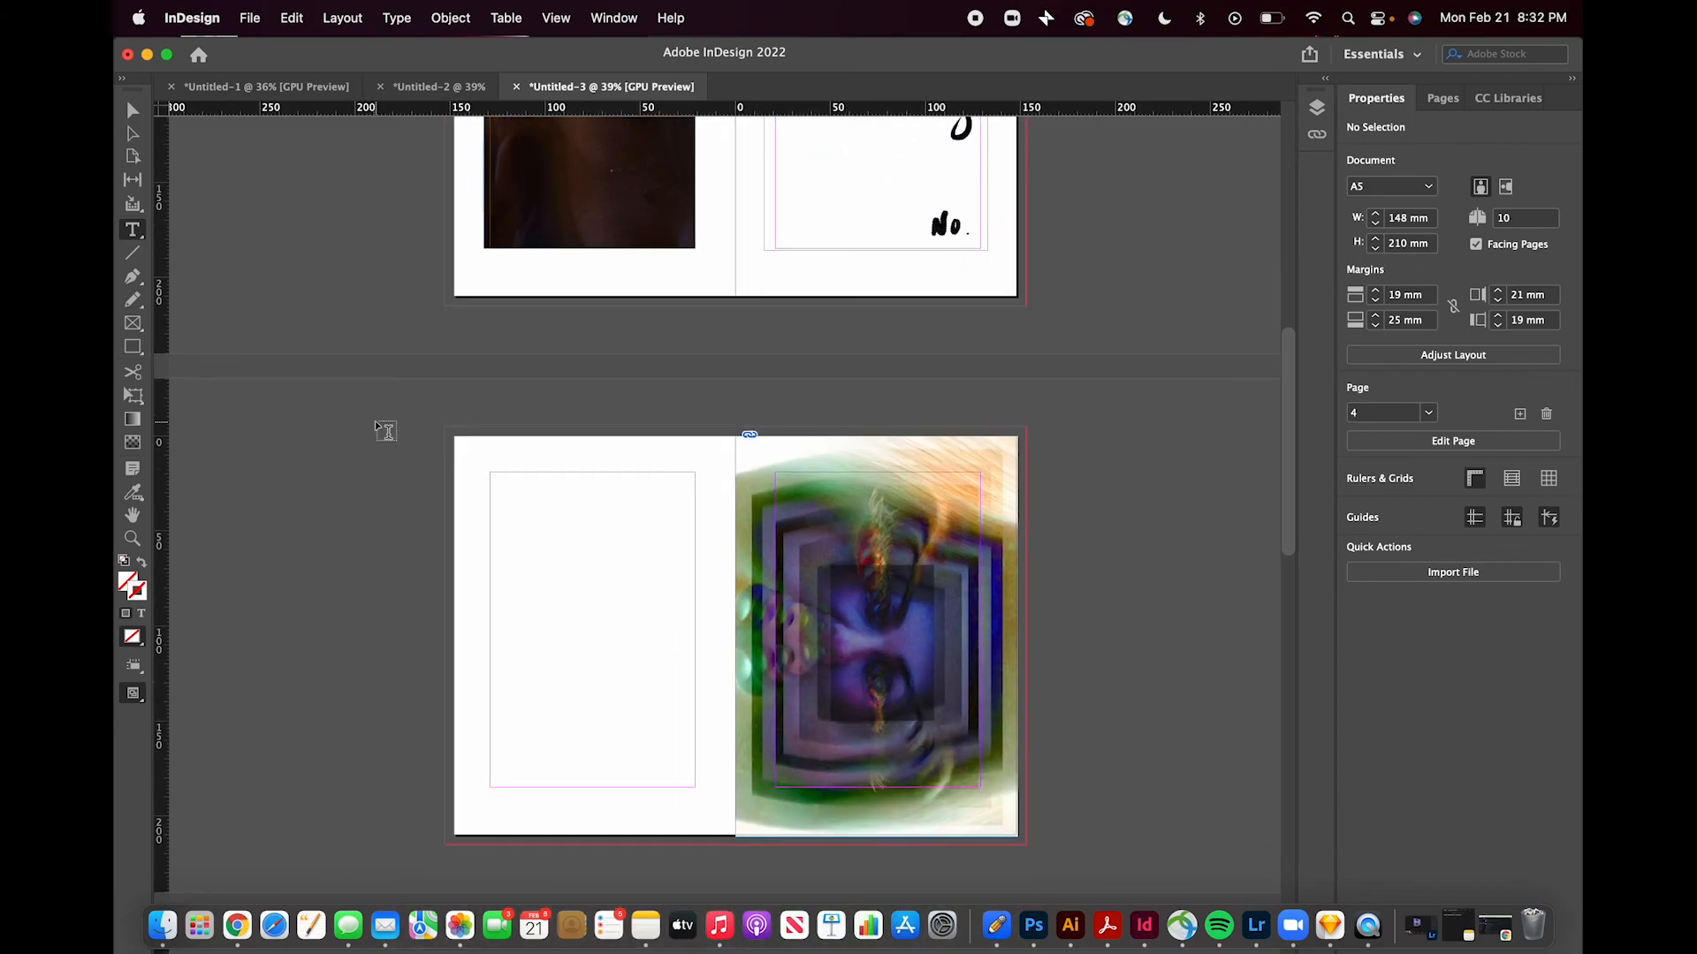
pyautogui.scroll(-2, 376, 424)
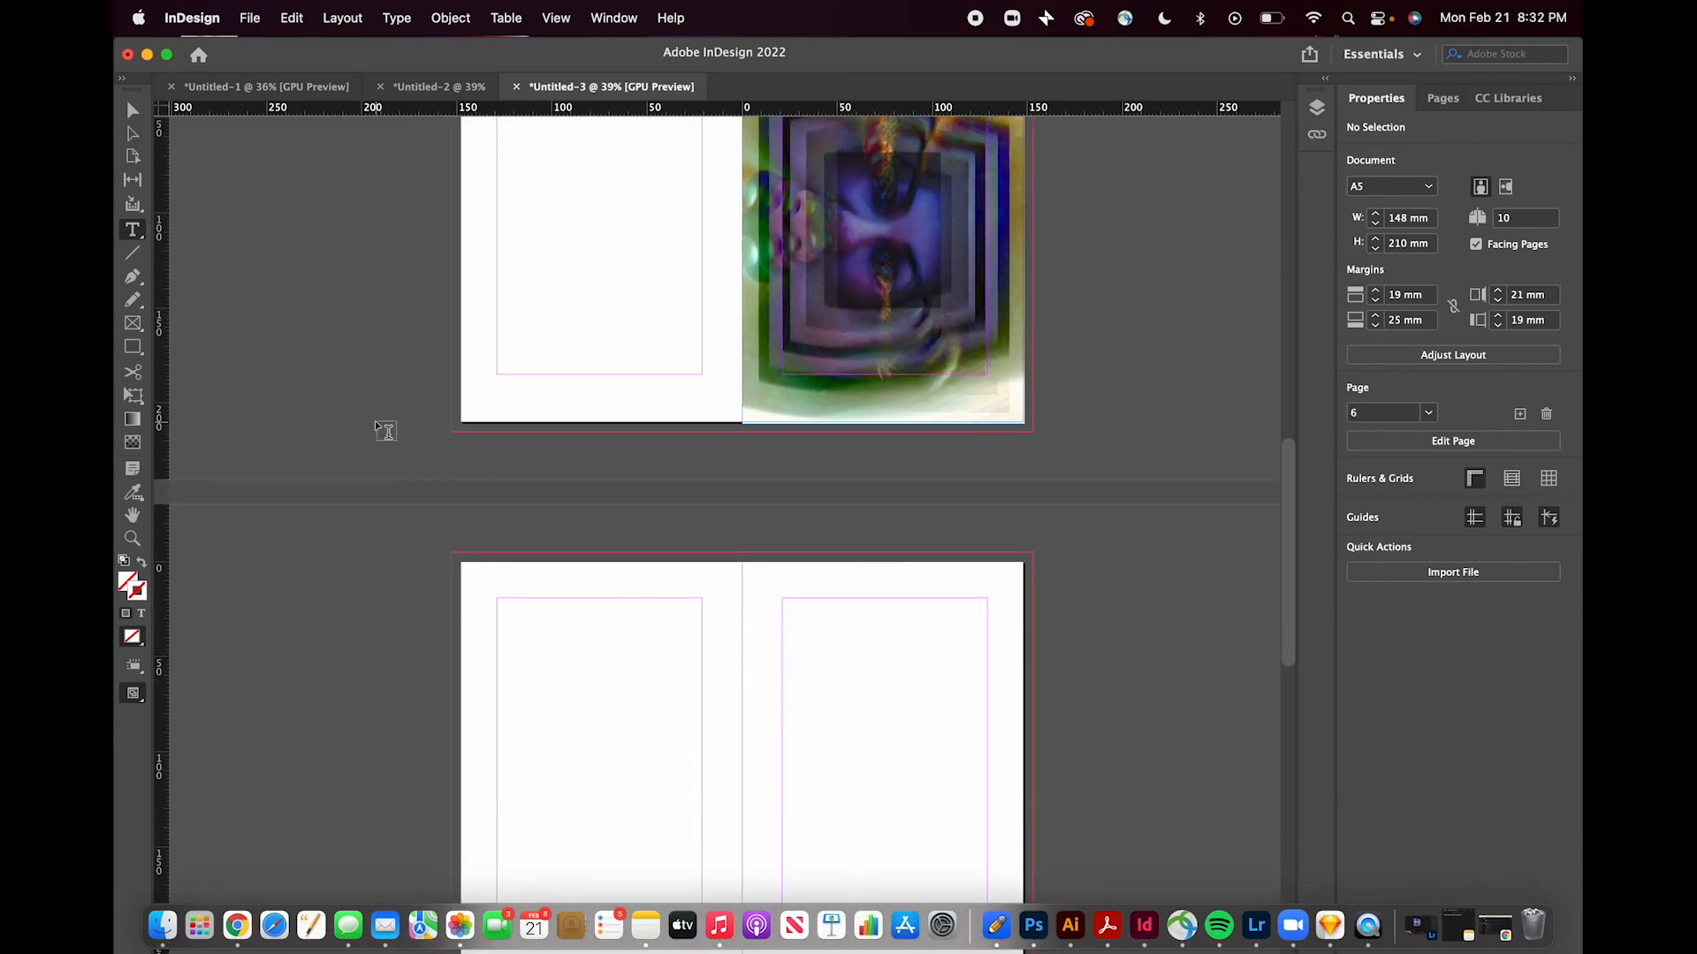